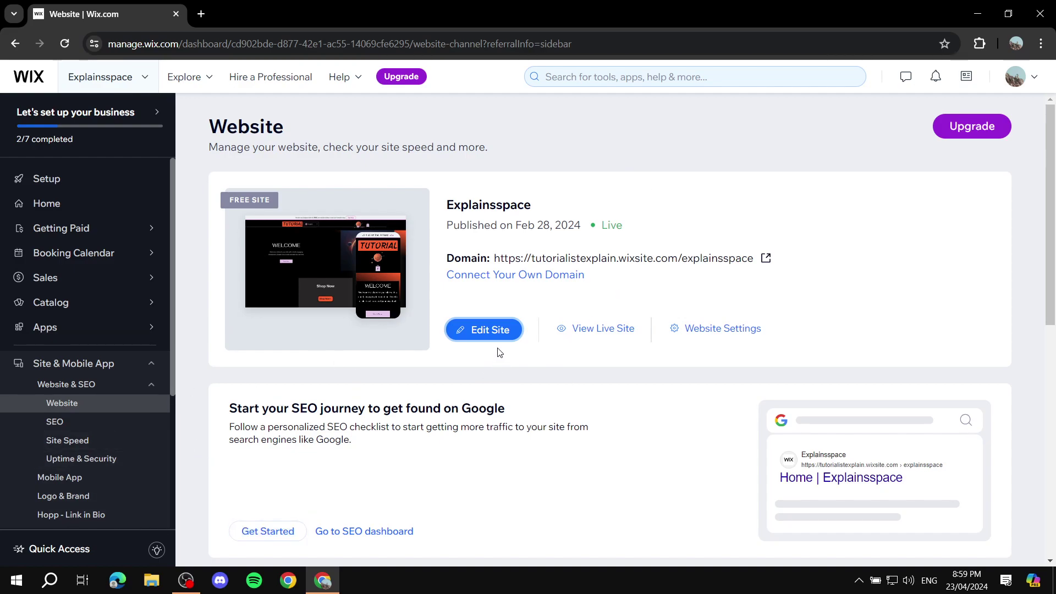
Open the Explainsspace site for editing and look through the desktop home page down to its last section.
click(497, 330)
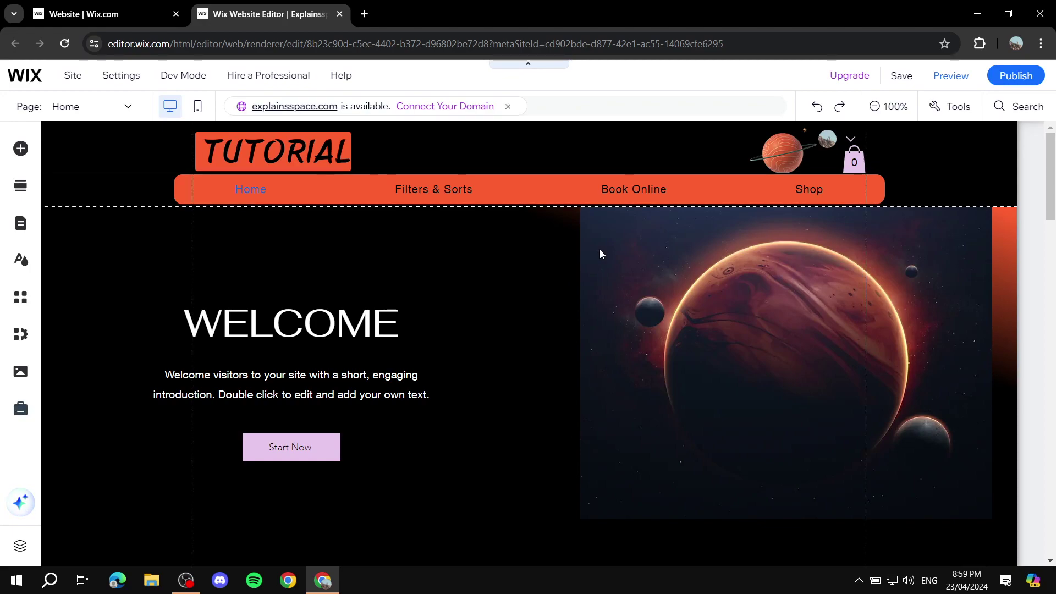
scroll(633, 271, down, 1)
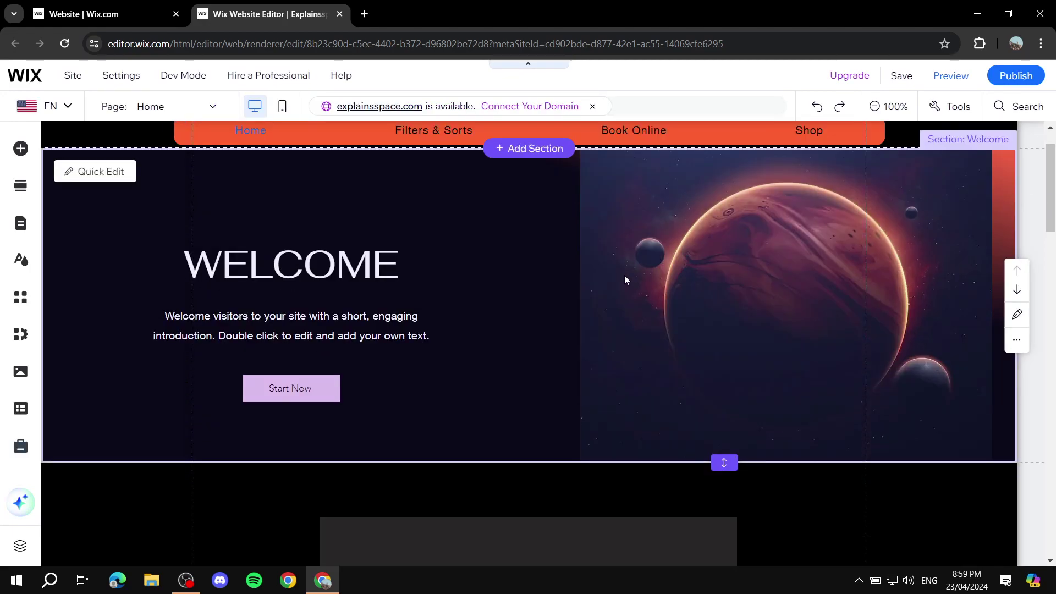
scroll(634, 270, down, 20)
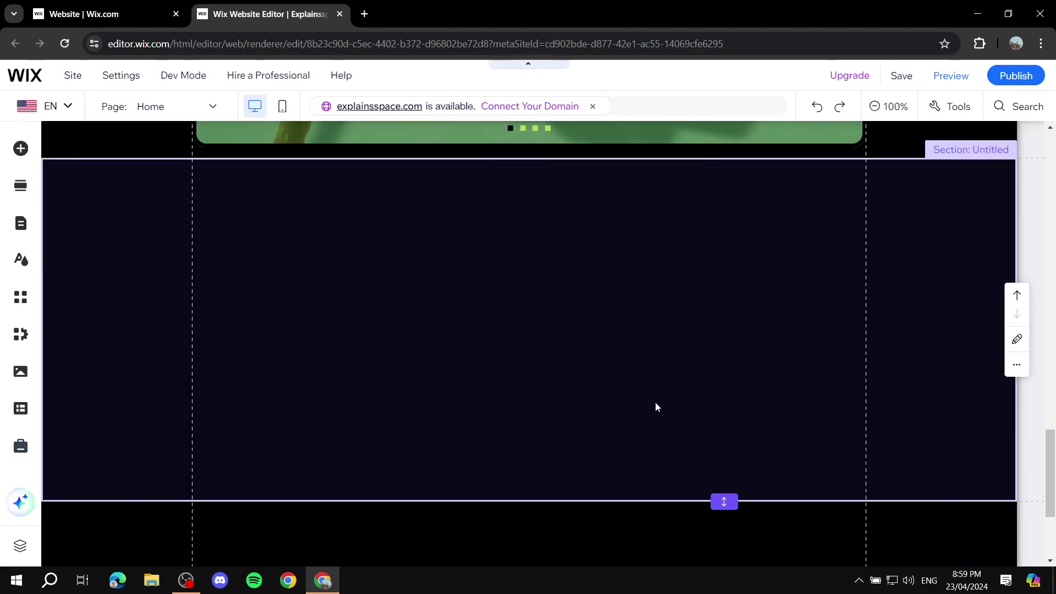
scroll(615, 386, down, 3)
scroll(550, 418, up, 20)
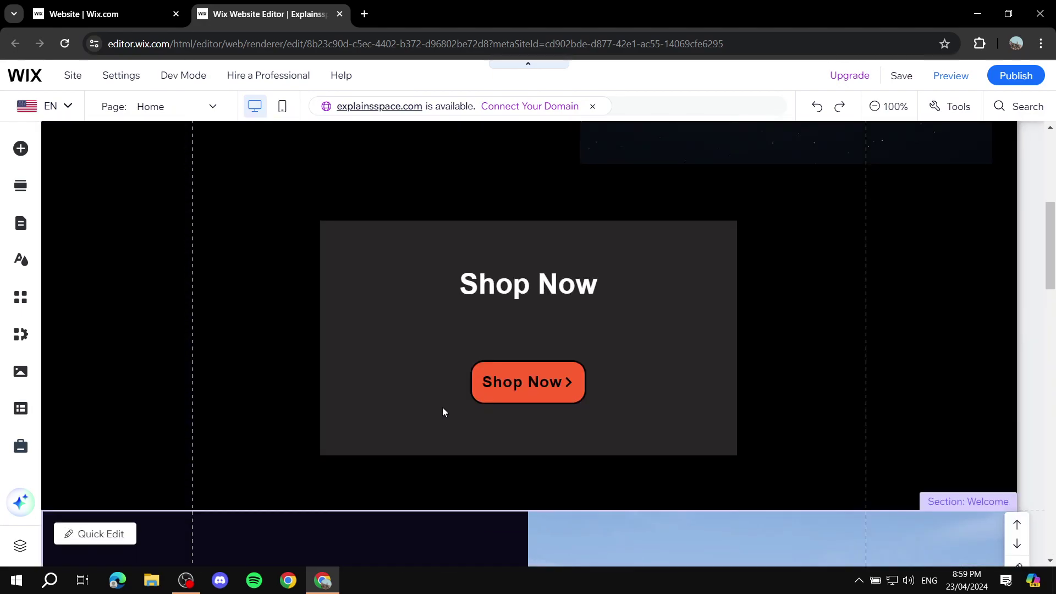
scroll(484, 352, up, 10)
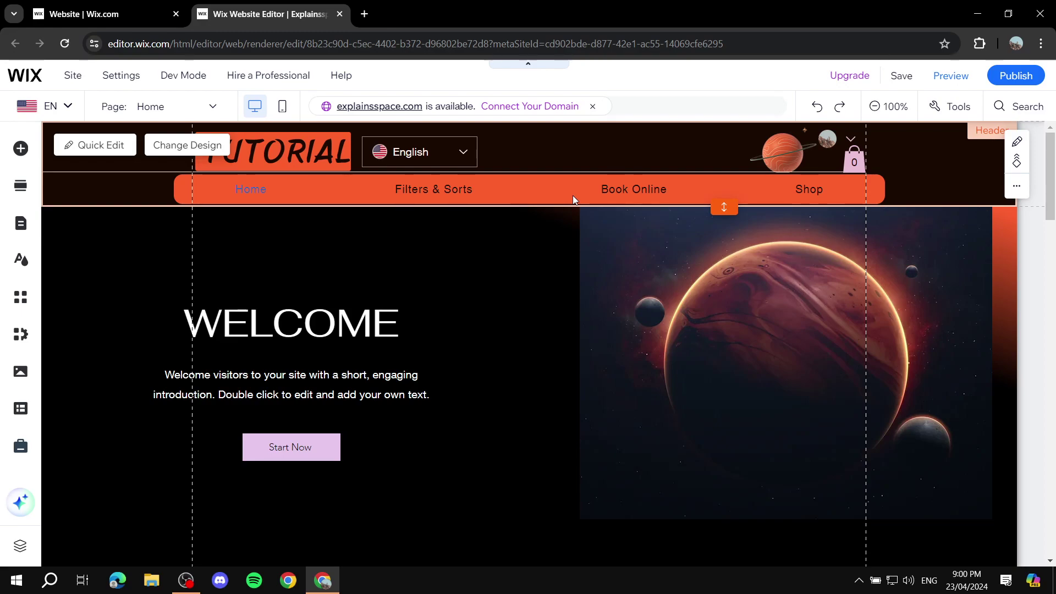
Examine the desktop home page's header, Welcome, Shop Now, desert photo and Drink banner sections.
scroll(596, 329, down, 8)
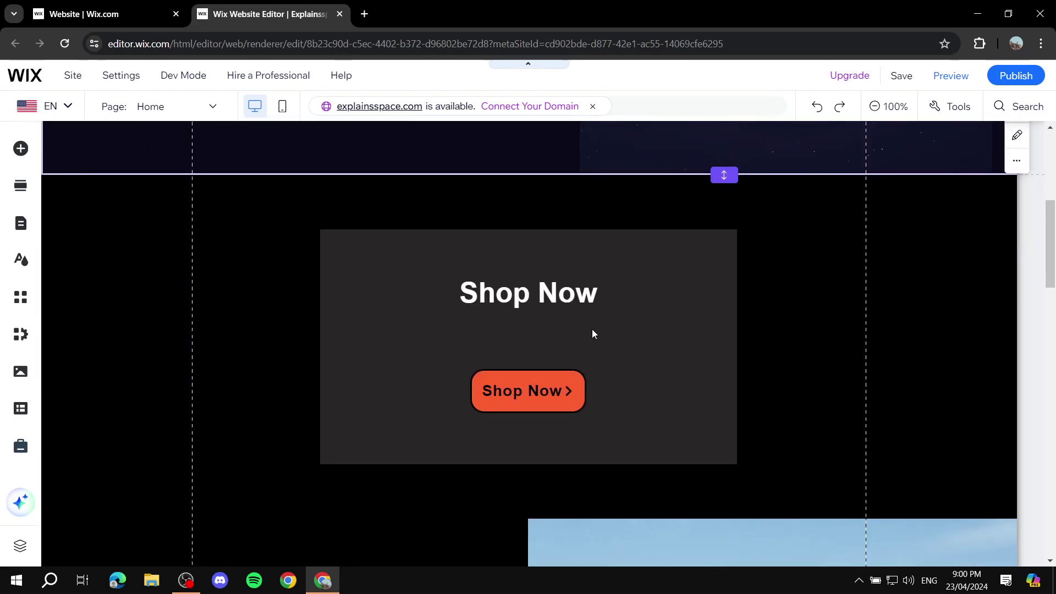
scroll(710, 298, up, 8)
scroll(722, 256, down, 9)
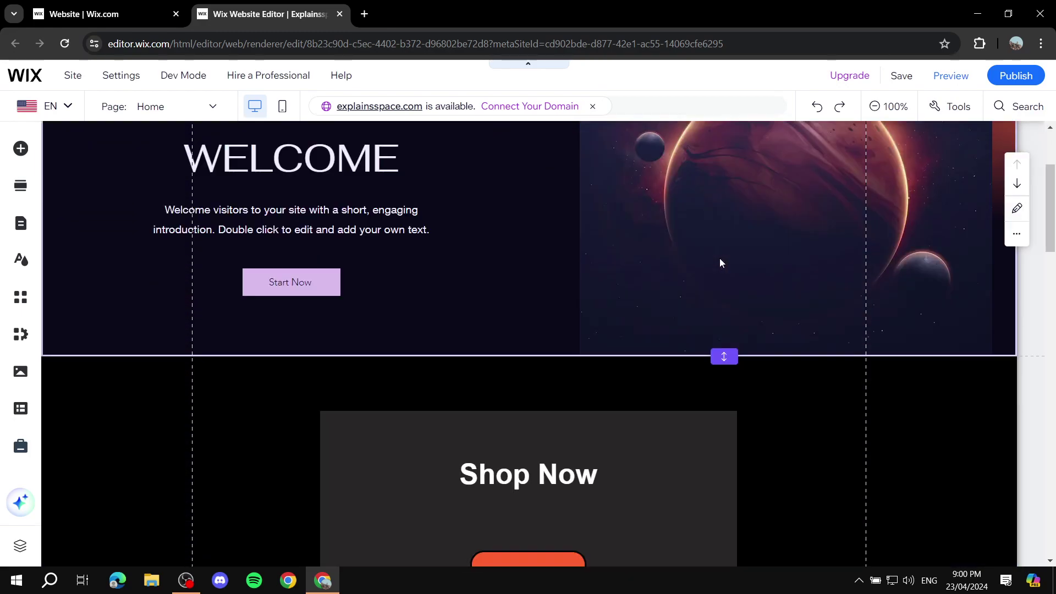
scroll(660, 227, down, 3)
scroll(623, 229, up, 10)
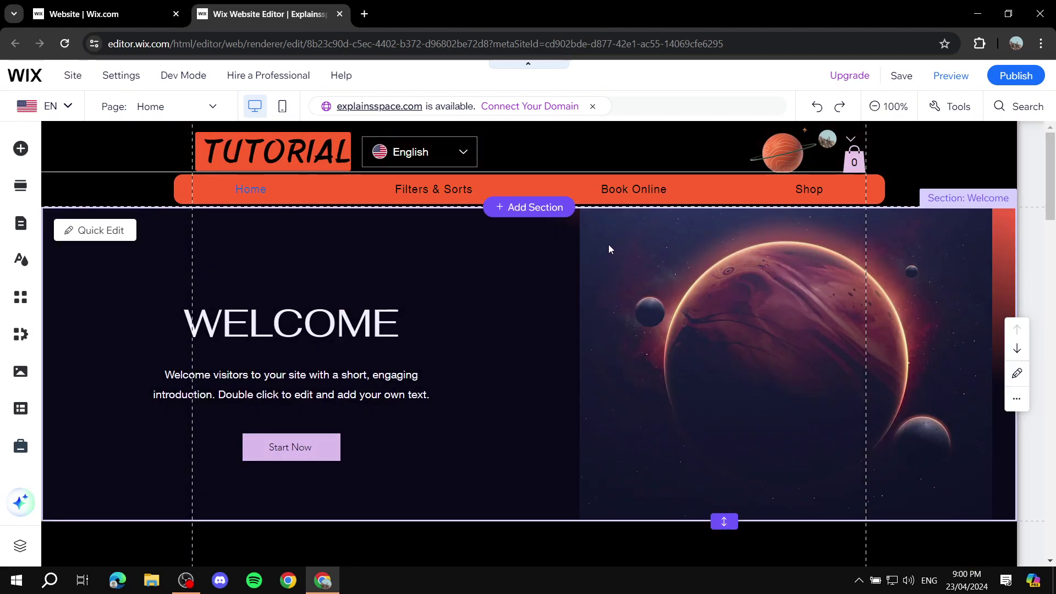
scroll(615, 248, down, 7)
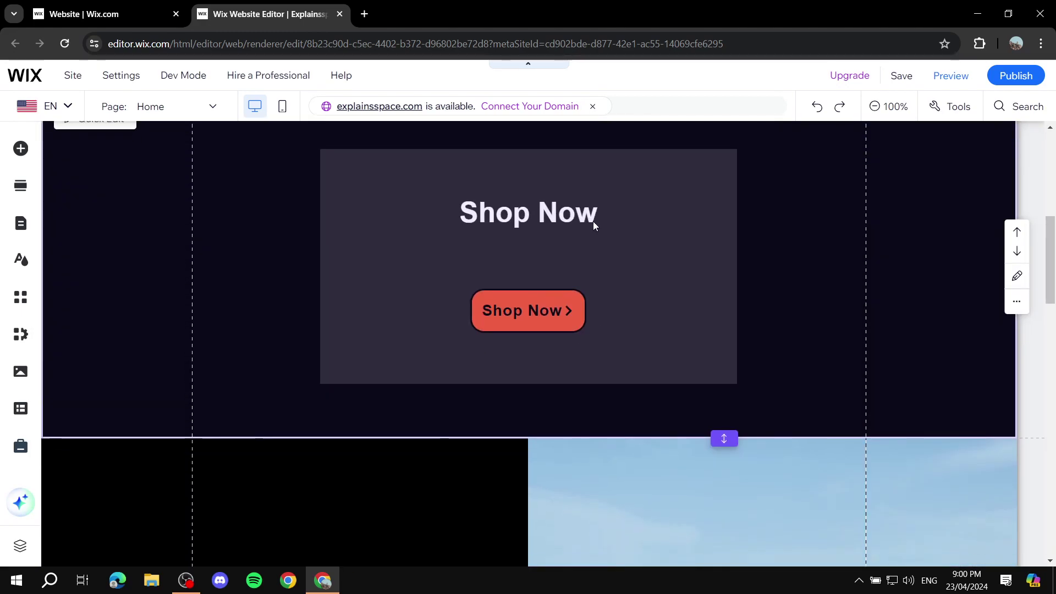
scroll(595, 221, up, 3)
scroll(486, 228, up, 5)
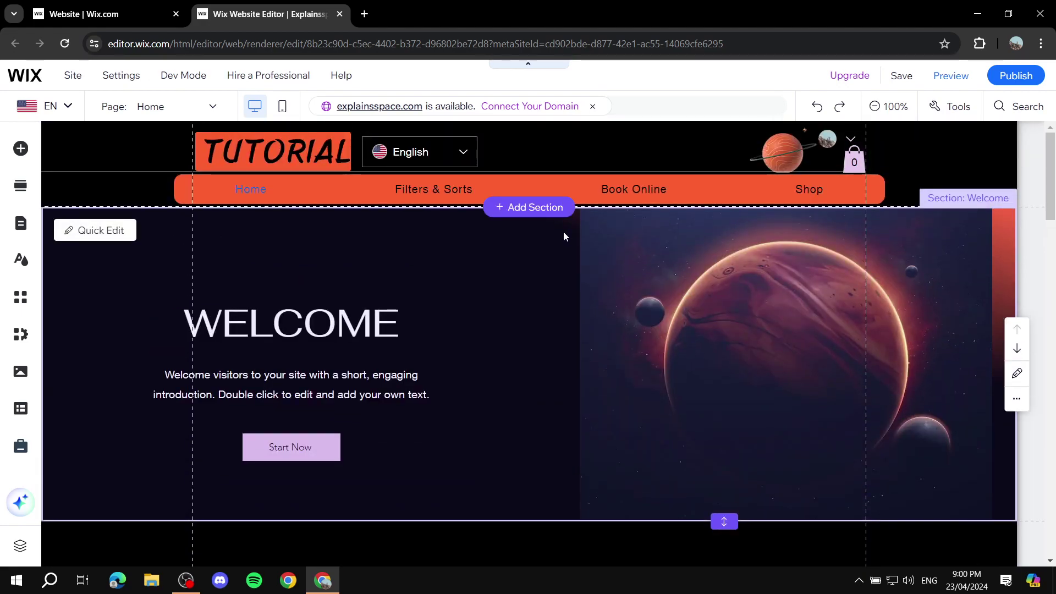
scroll(605, 223, down, 10)
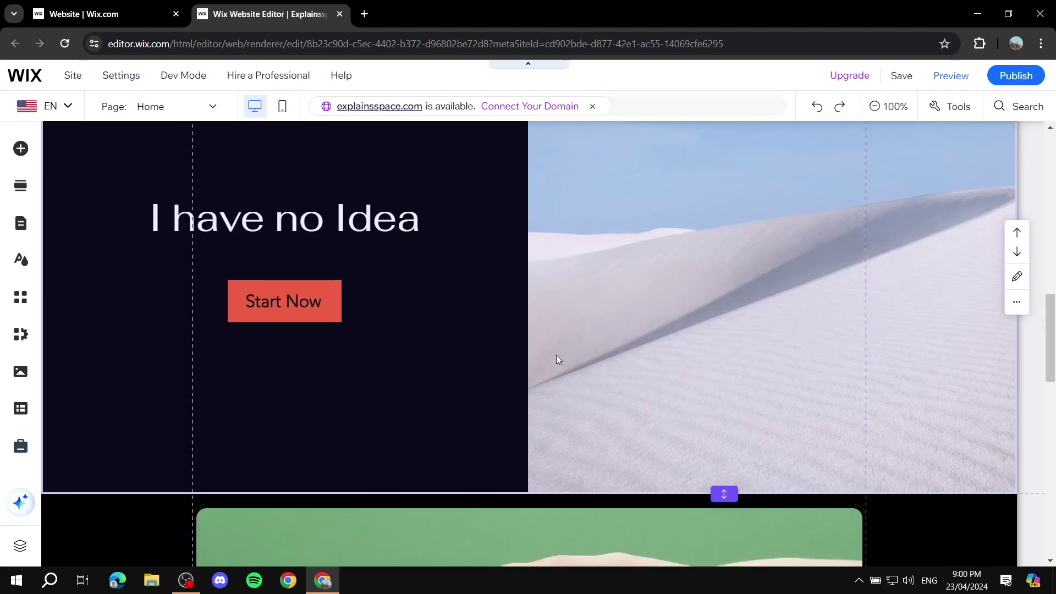
scroll(646, 302, down, 8)
scroll(738, 233, up, 11)
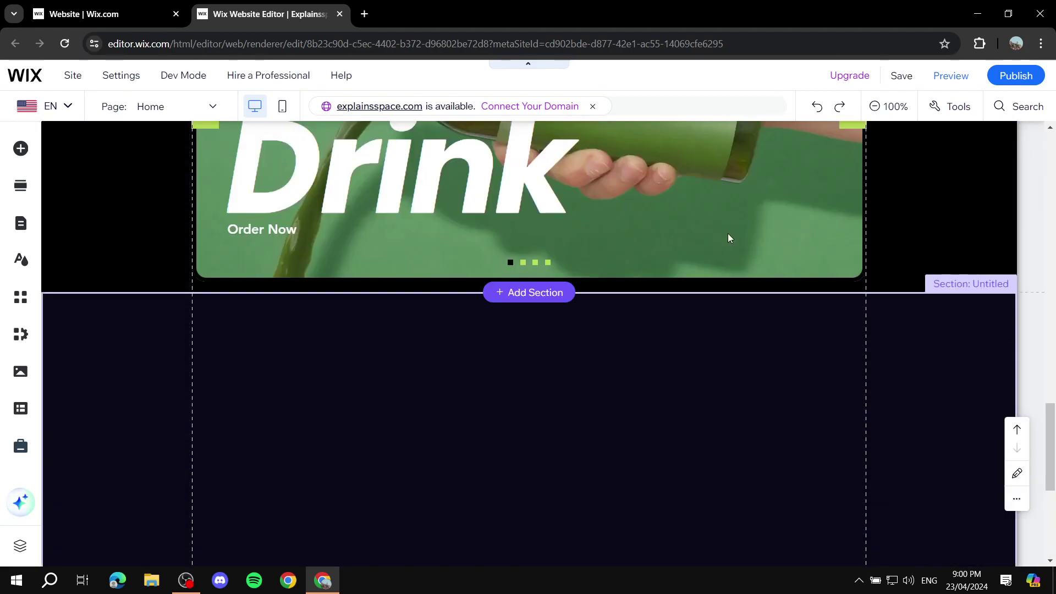
scroll(657, 223, up, 8)
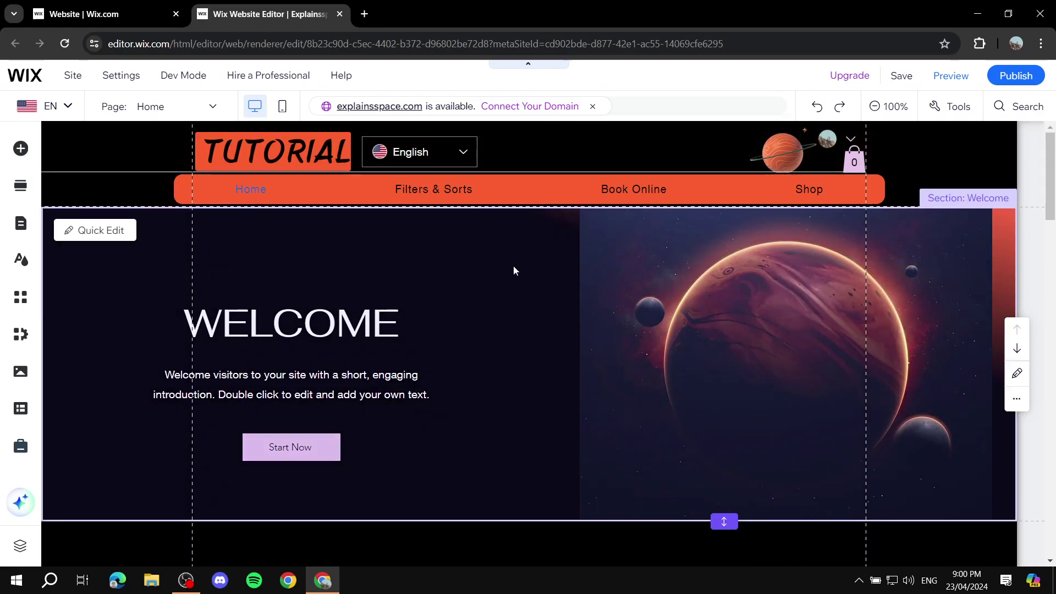
scroll(663, 253, down, 5)
scroll(657, 239, up, 5)
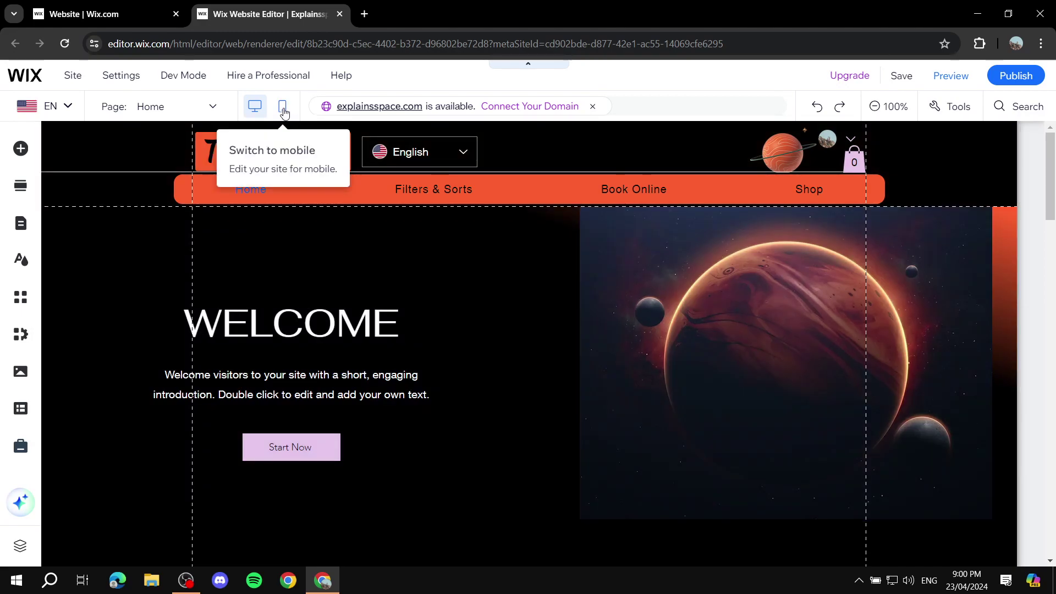
Switch the editor to the mobile layout and review the home page from the header to the footer.
click(284, 113)
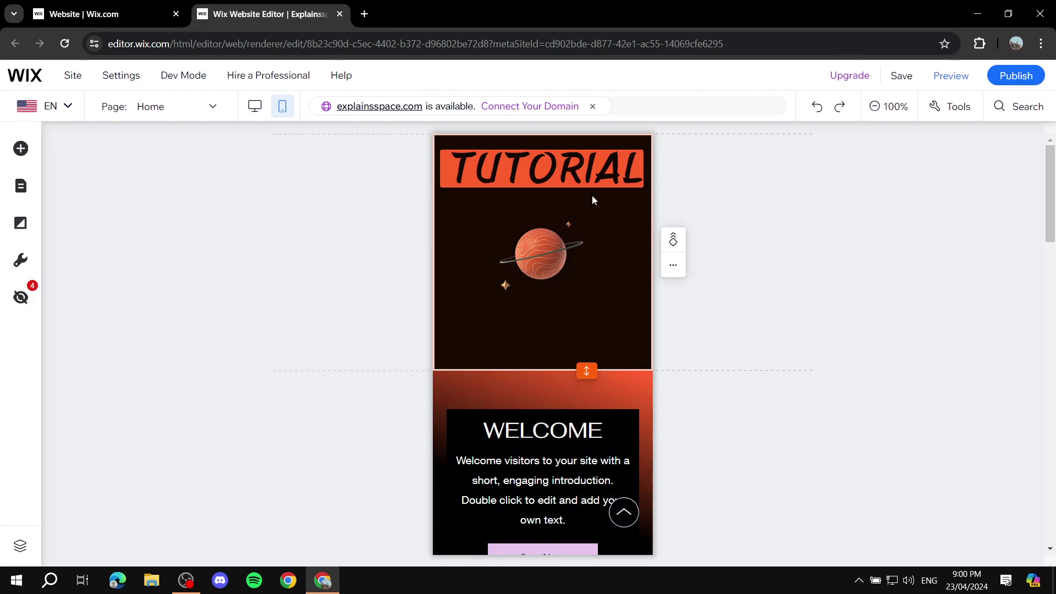
scroll(594, 223, down, 3)
scroll(561, 227, up, 3)
scroll(595, 270, down, 10)
scroll(566, 222, down, 10)
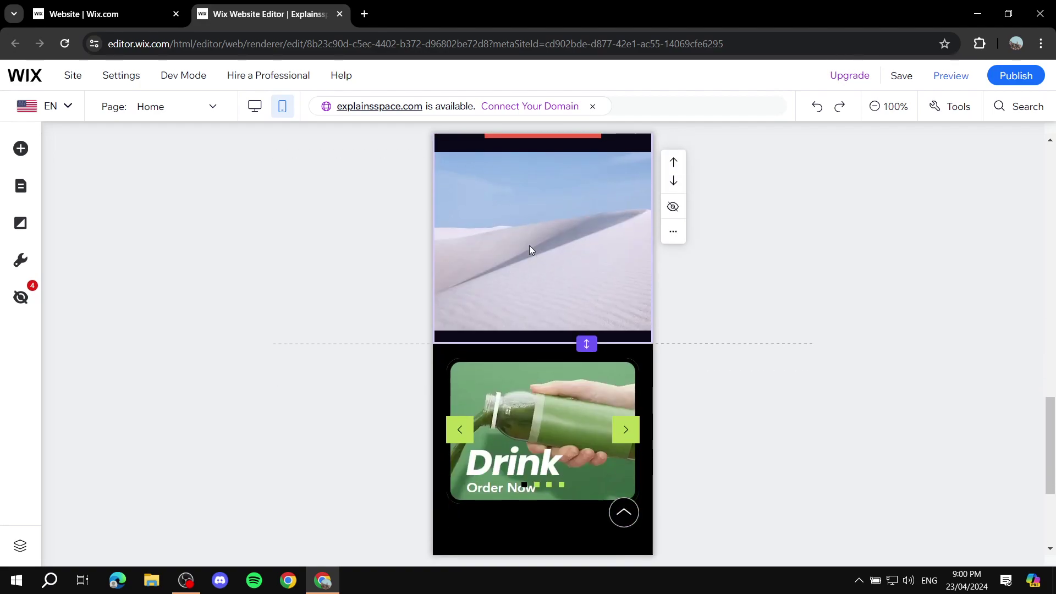
scroll(533, 251, down, 5)
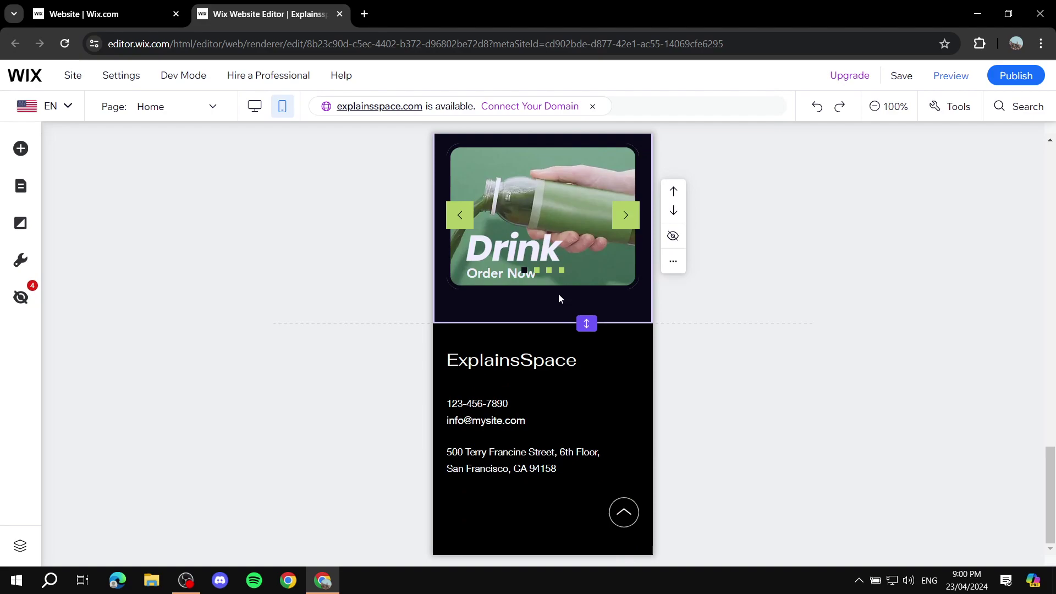
scroll(537, 264, up, 12)
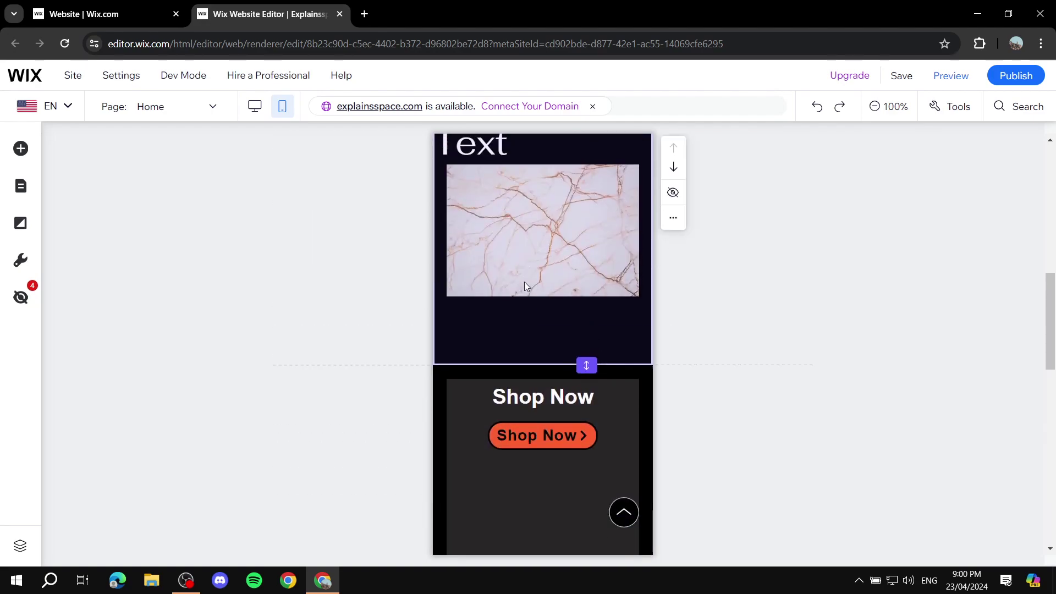
scroll(547, 267, up, 8)
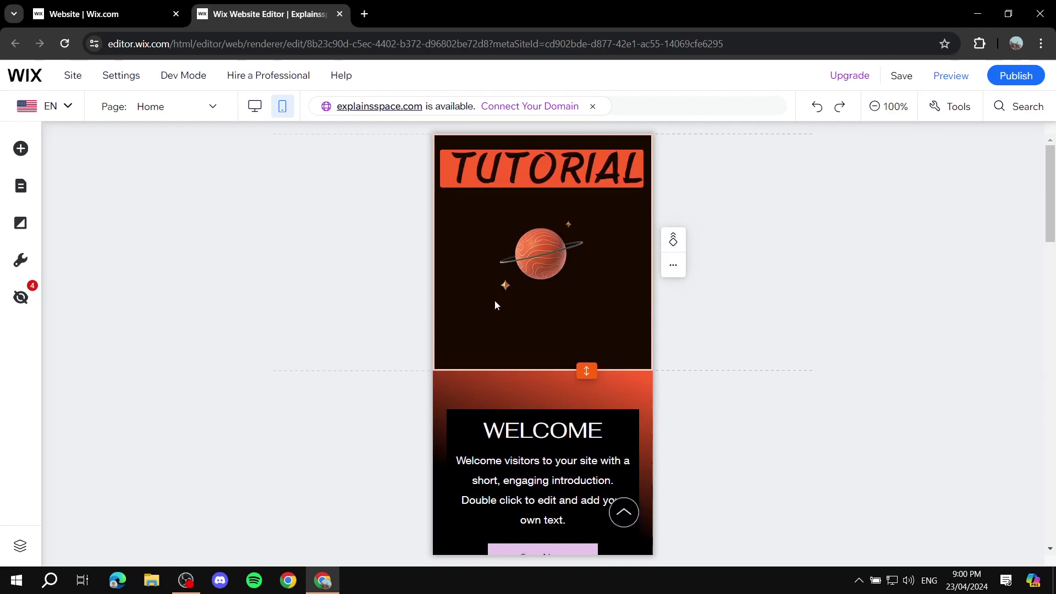
Return to the desktop layout and look over the home page for comparison with the mobile version.
click(254, 106)
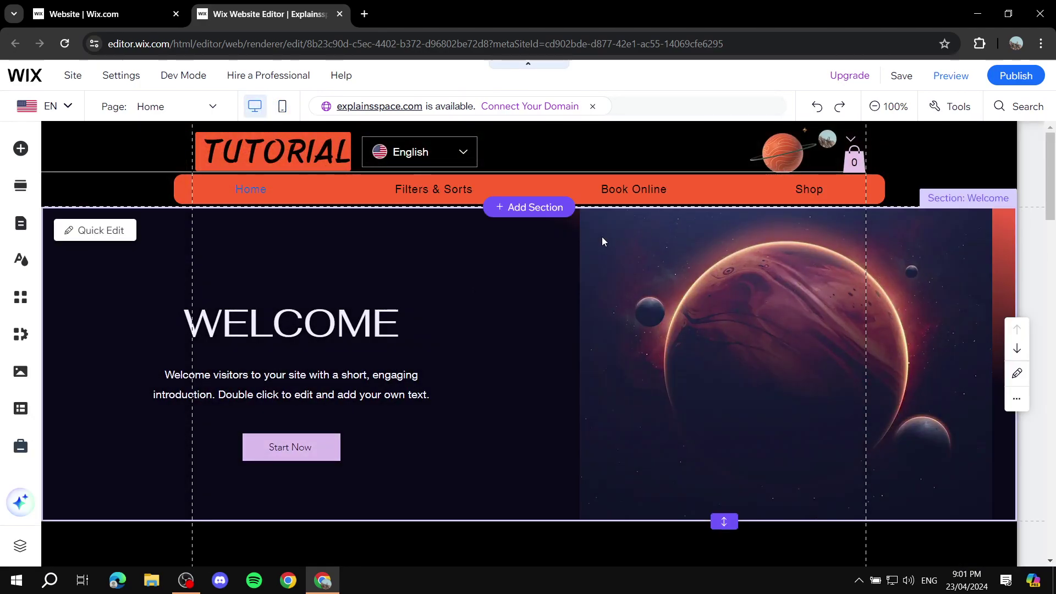
scroll(605, 232, down, 10)
scroll(605, 242, up, 10)
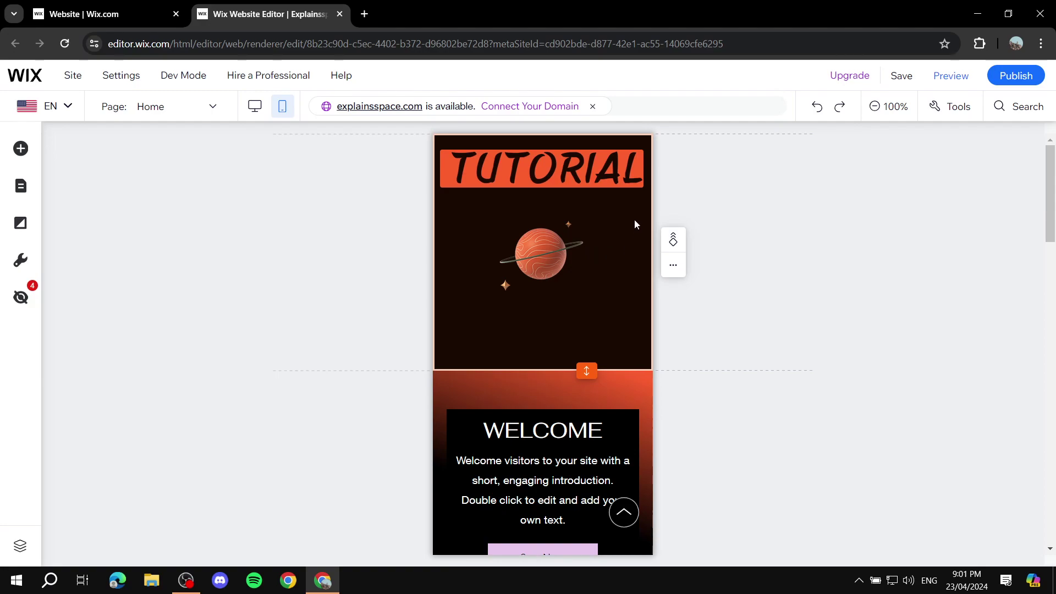
Examine the mobile home page's header, Welcome, Example Text and Shop Now sections.
scroll(616, 232, down, 3)
scroll(578, 210, up, 3)
scroll(607, 207, down, 5)
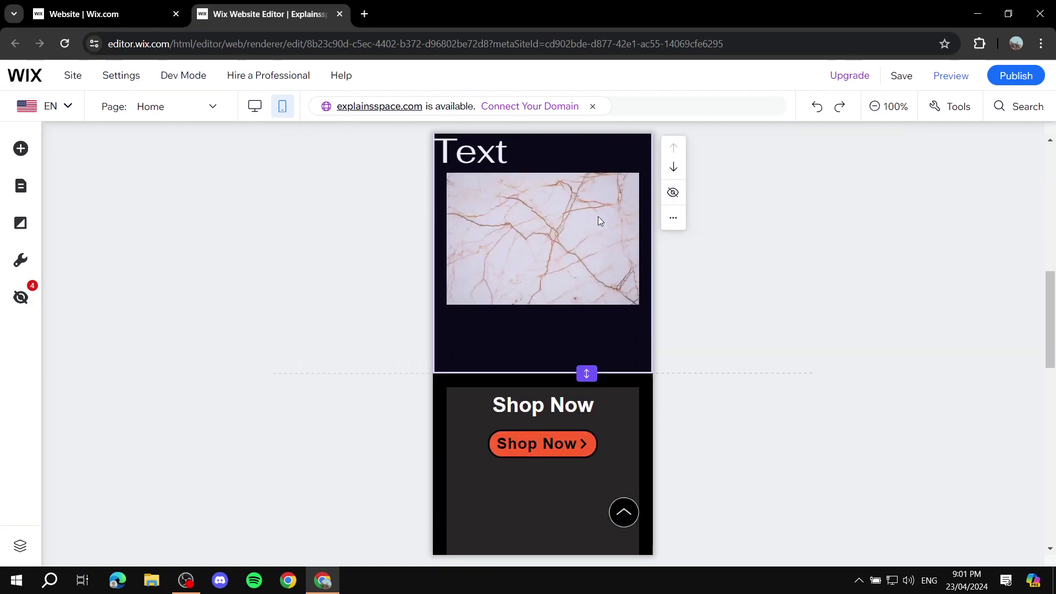
scroll(599, 216, down, 8)
scroll(580, 238, up, 9)
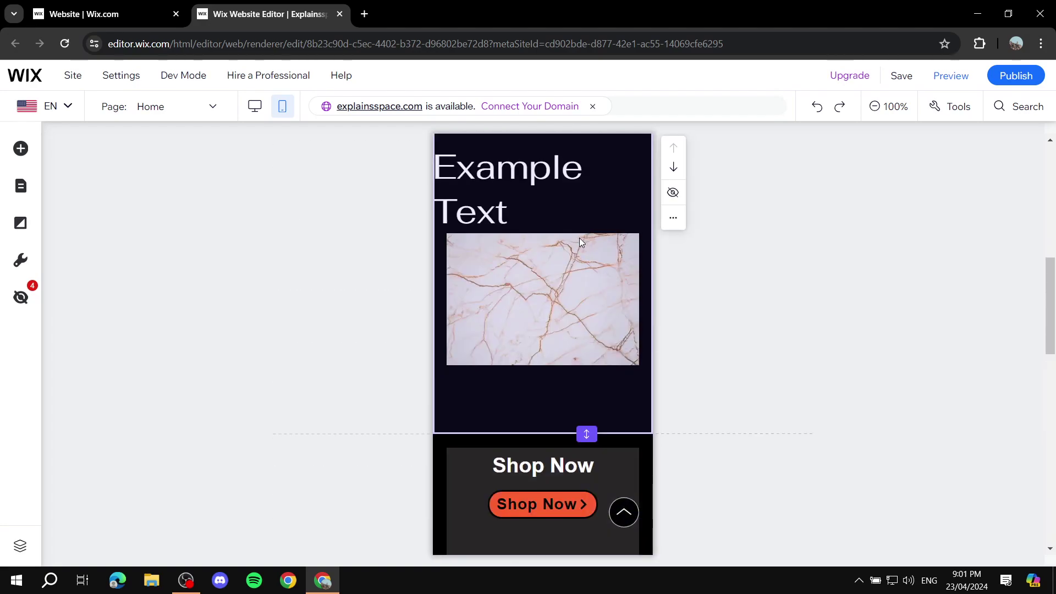
scroll(580, 237, up, 5)
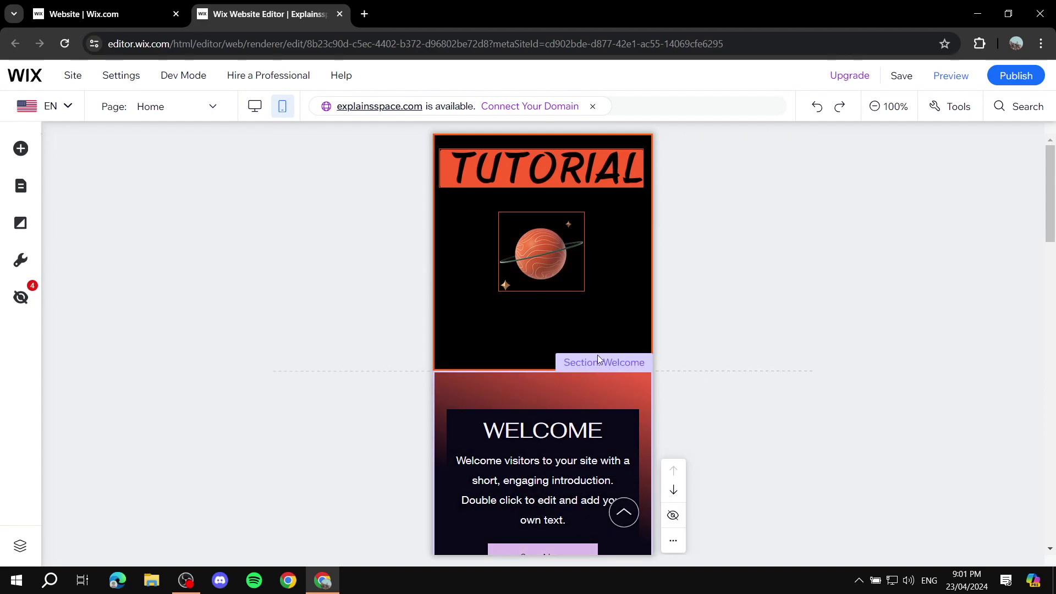
scroll(594, 363, down, 1)
scroll(597, 359, down, 1)
scroll(588, 293, up, 2)
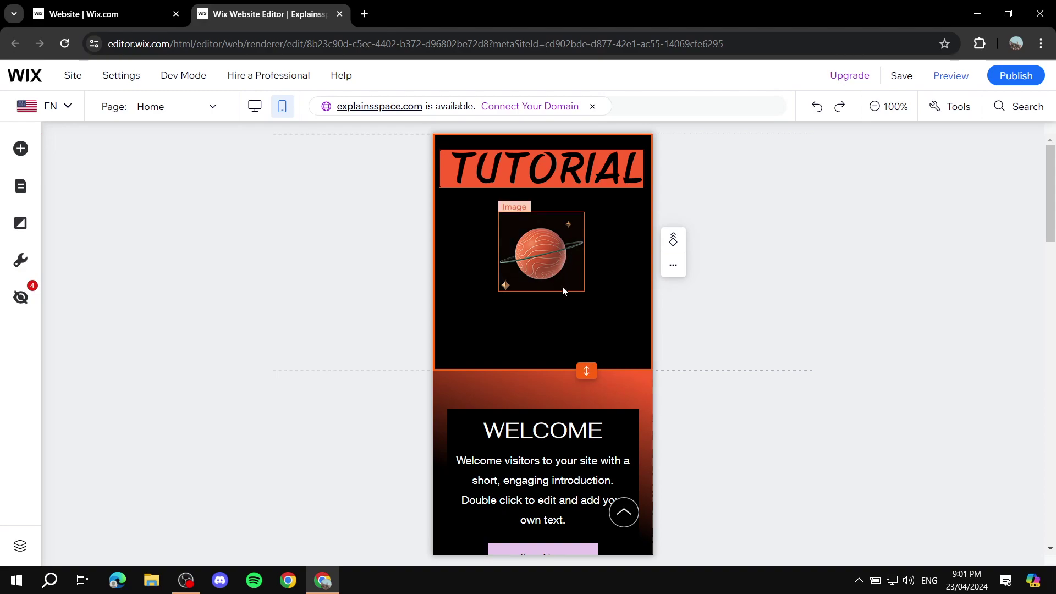
Shorten the mobile header slightly and reposition the planet image within it, just below the TUTORIAL logo.
drag(562, 285, 563, 321)
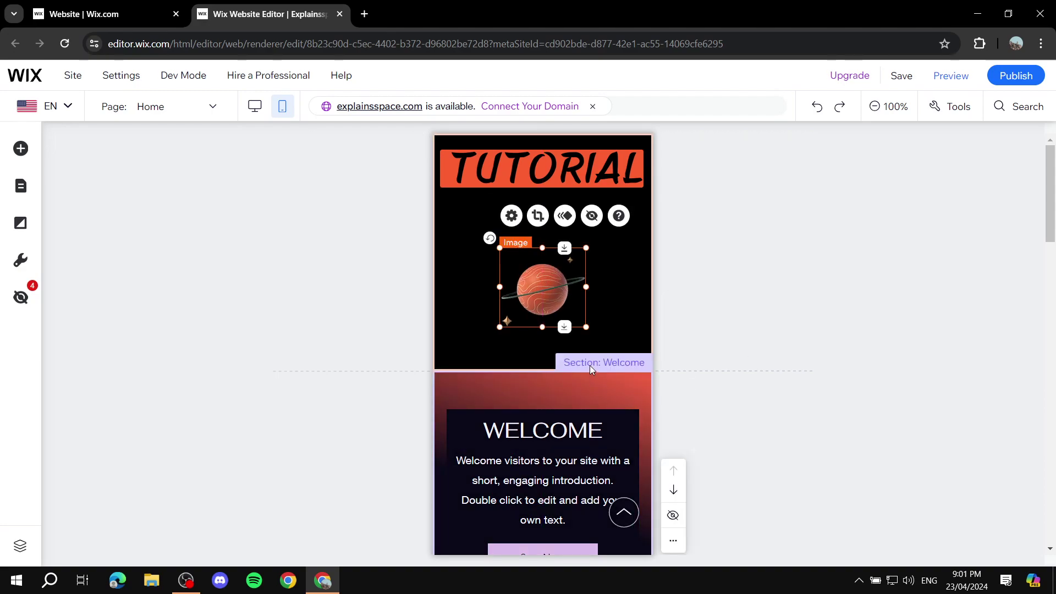
click(759, 323)
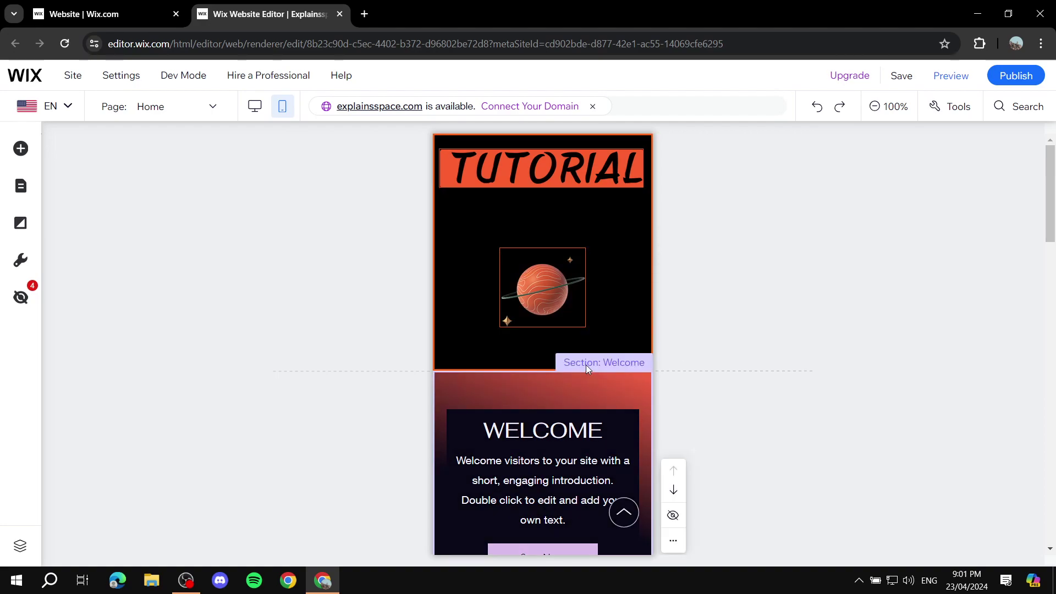
mouse_move(589, 364)
mouse_down()
mouse_move(585, 305)
mouse_move(595, 350)
mouse_up()
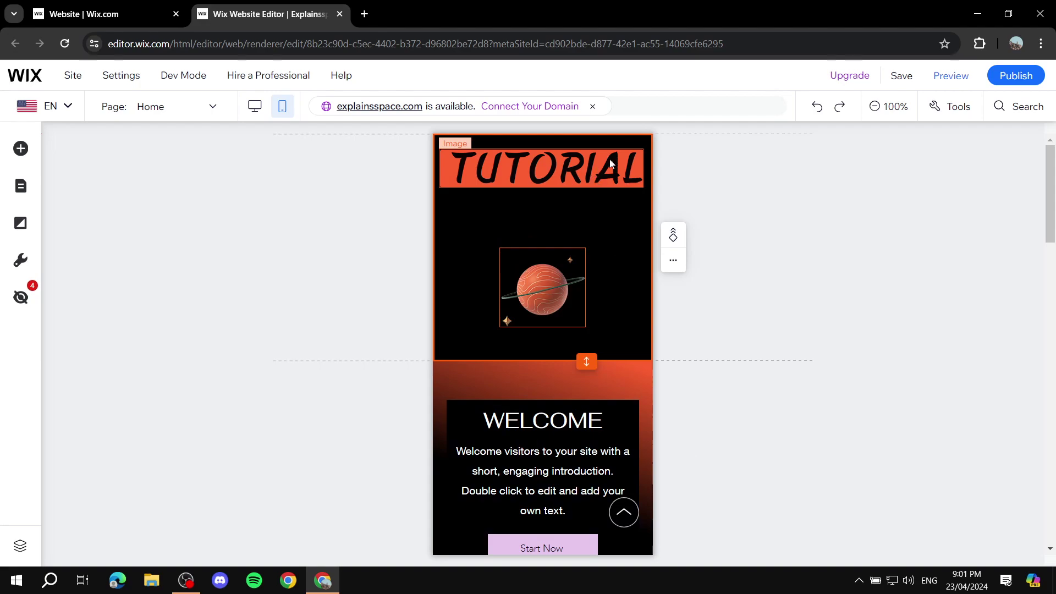
drag(544, 282, 549, 255)
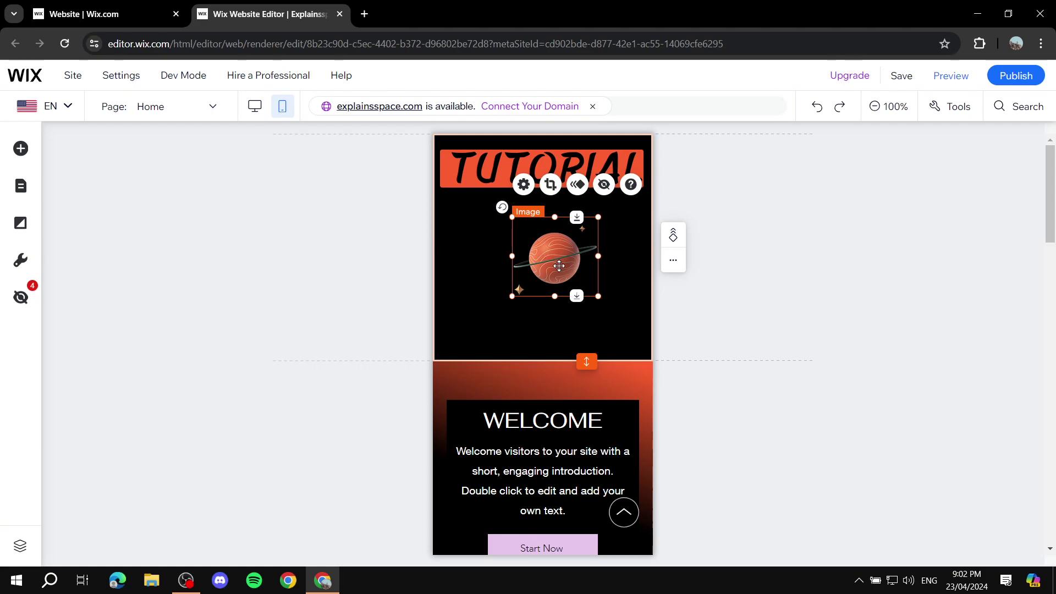
Hide the planet image in the mobile header and select the TUTORIAL logo image.
scroll(549, 329, down, 10)
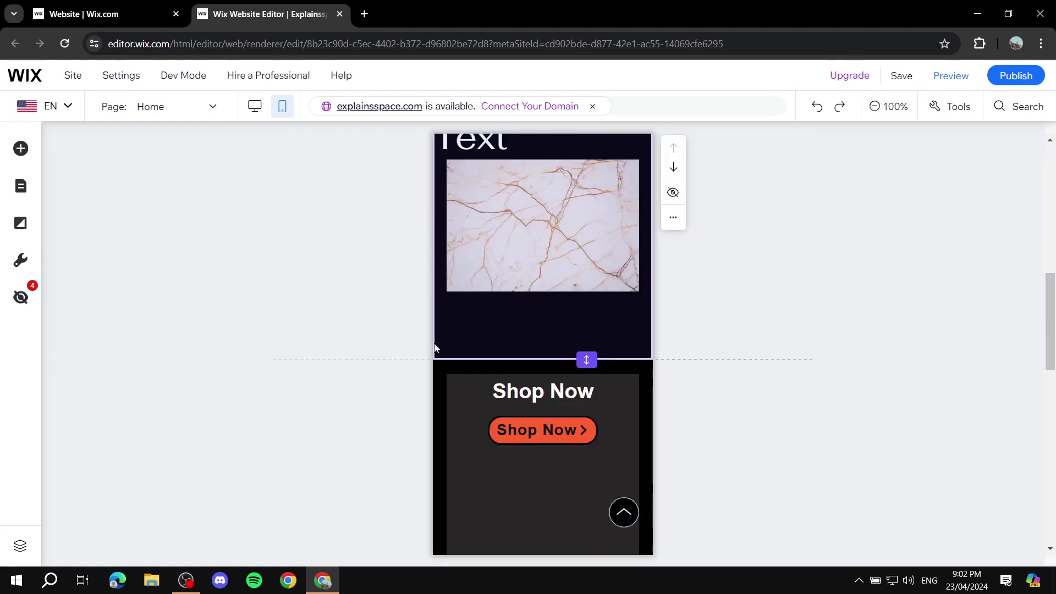
scroll(604, 352, down, 5)
scroll(519, 415, up, 10)
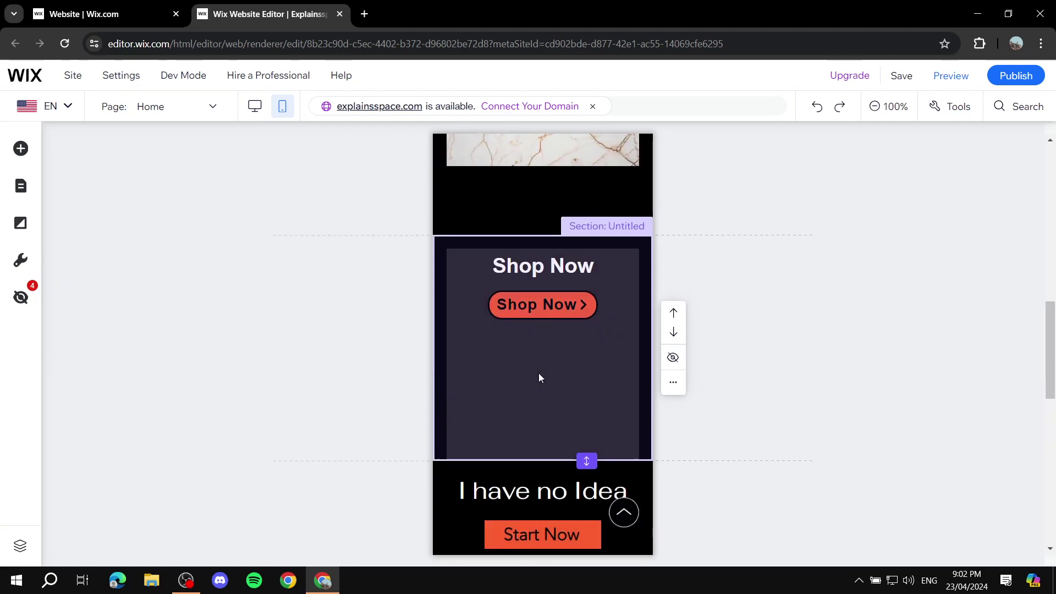
scroll(605, 354, down, 10)
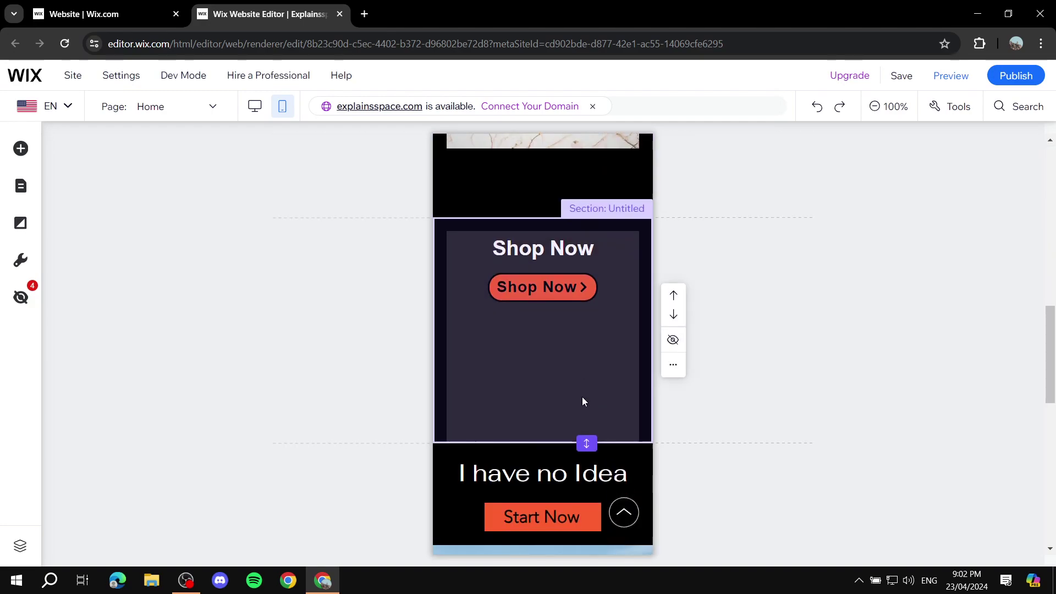
scroll(583, 394, up, 15)
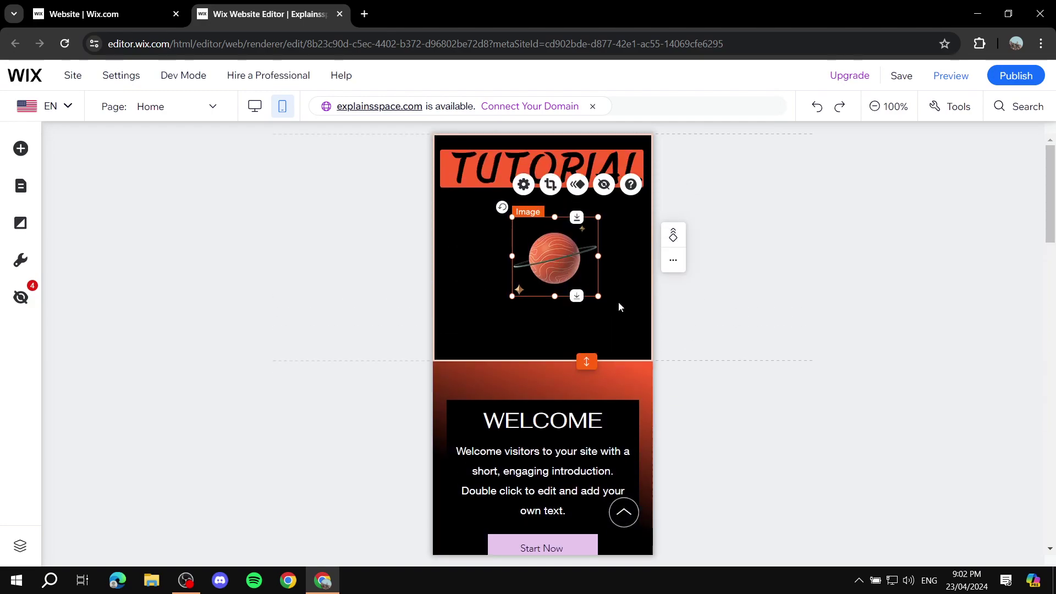
click(606, 186)
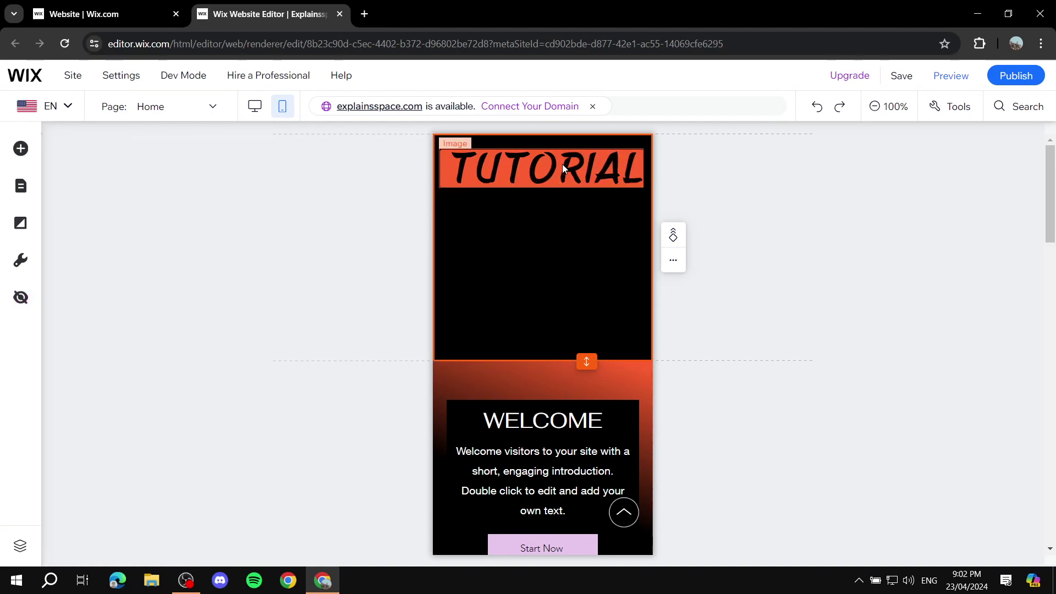
click(592, 175)
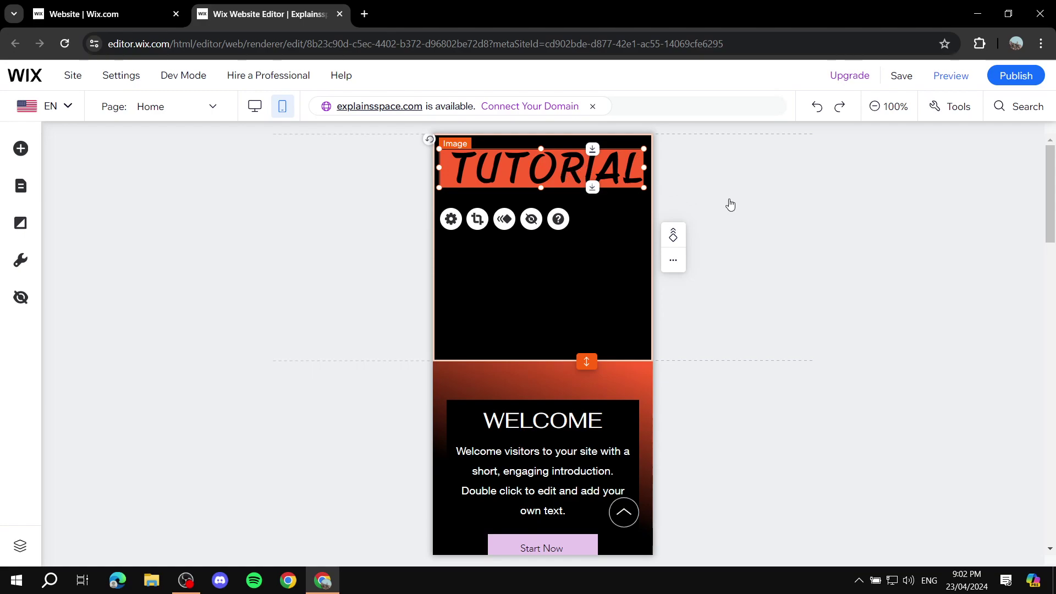
Shrink the TUTORIAL logo to less than half its width and keep it in the mobile header's upper-left corner.
mouse_move(643, 186)
mouse_down()
mouse_move(590, 165)
mouse_move(523, 162)
mouse_move(515, 170)
mouse_move(491, 147)
mouse_up()
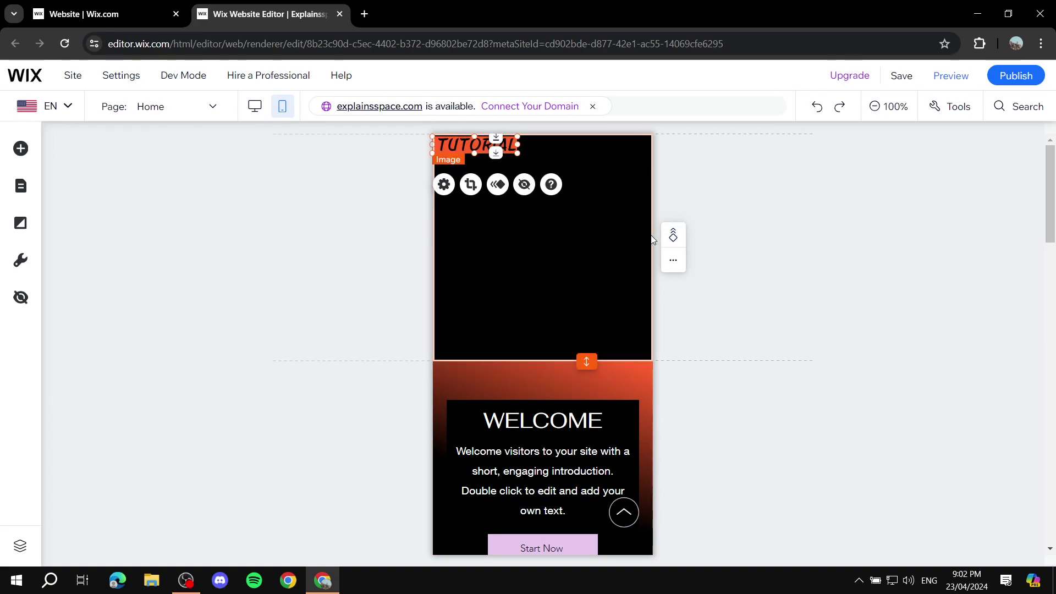
key(ctrl+z)
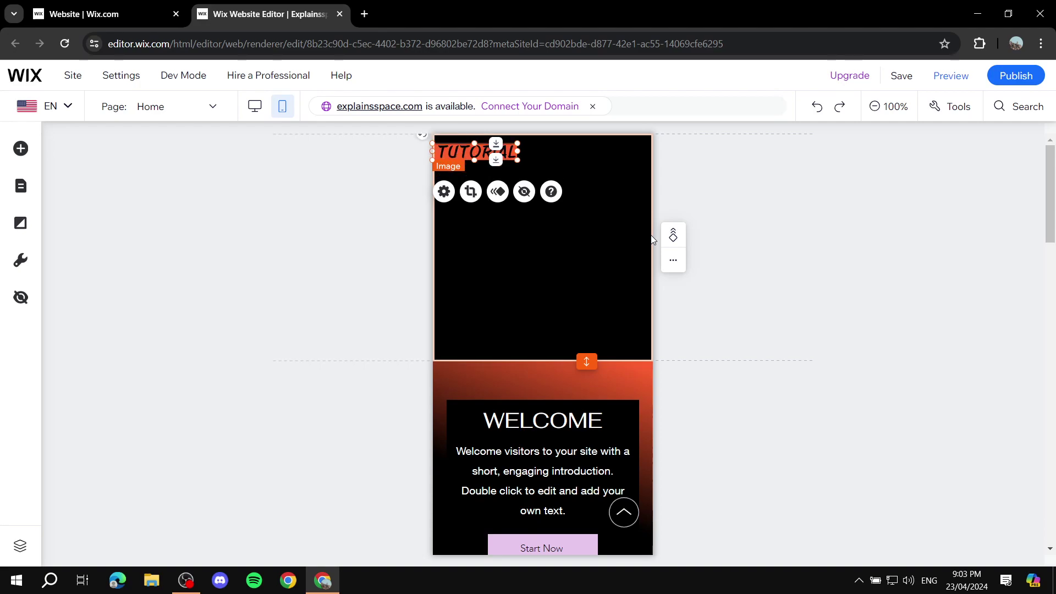
key(ctrl+z)
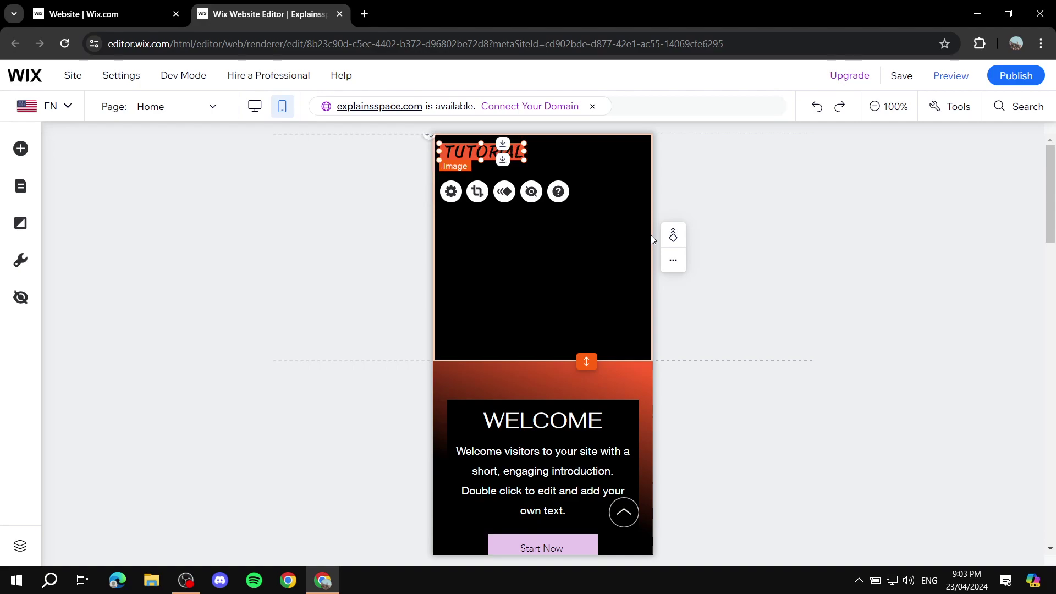
click(729, 214)
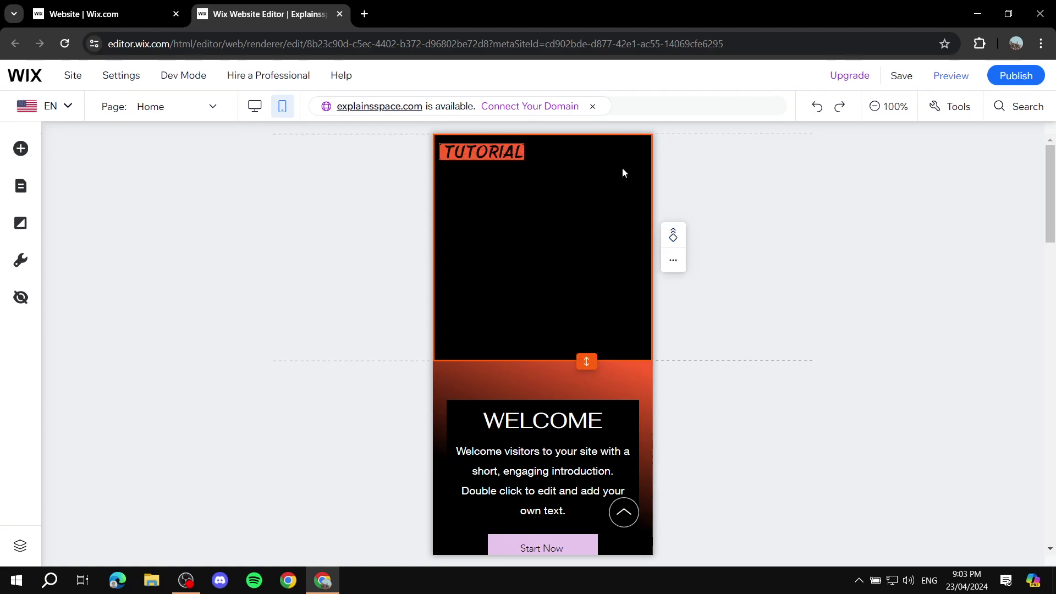
Switch to the desktop version and review the layout options in the Home page's settings without changing them.
click(255, 108)
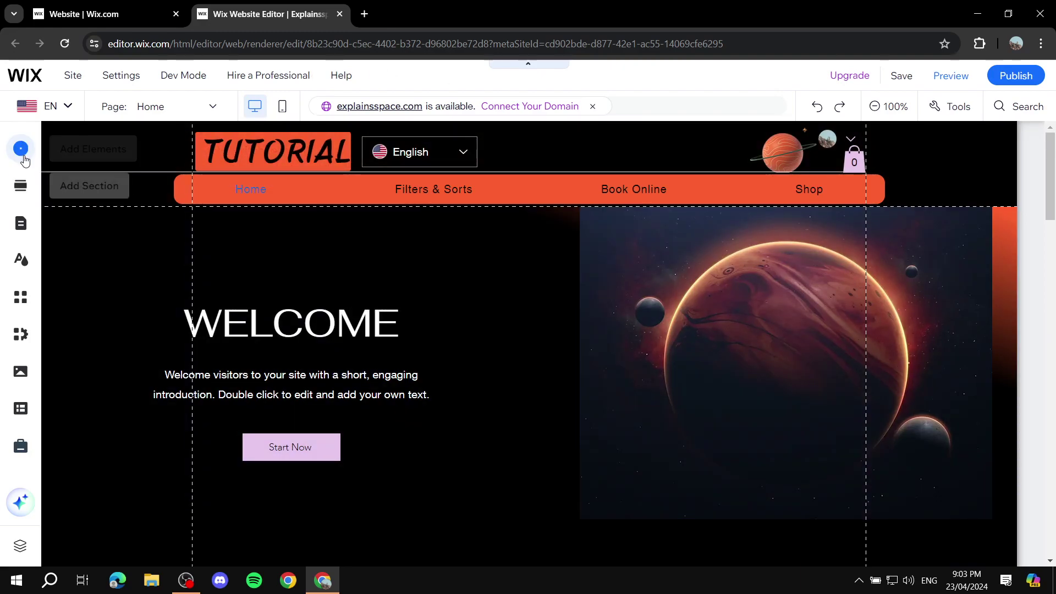
click(28, 224)
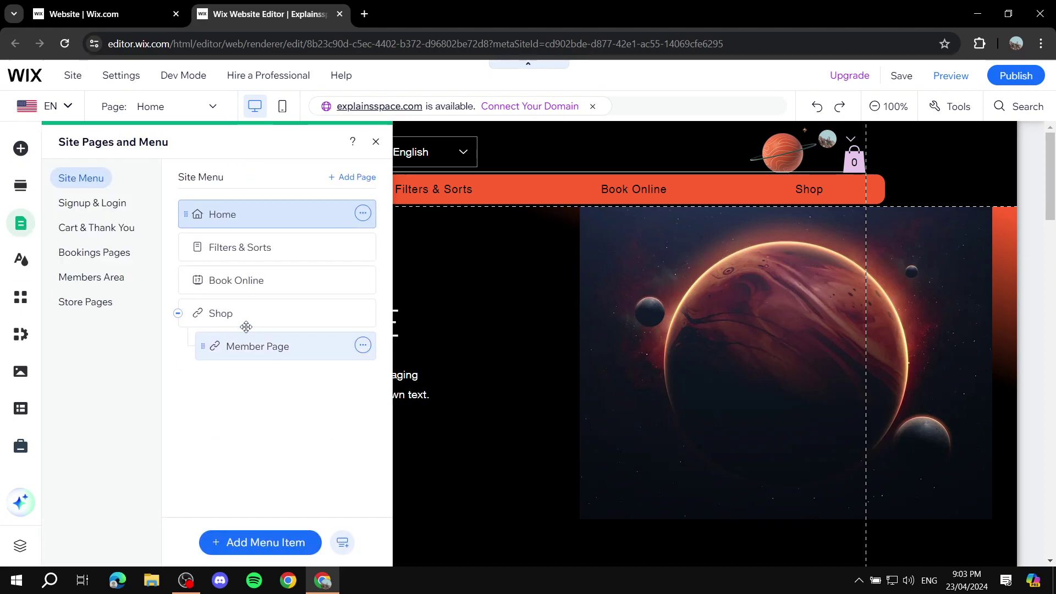
click(363, 213)
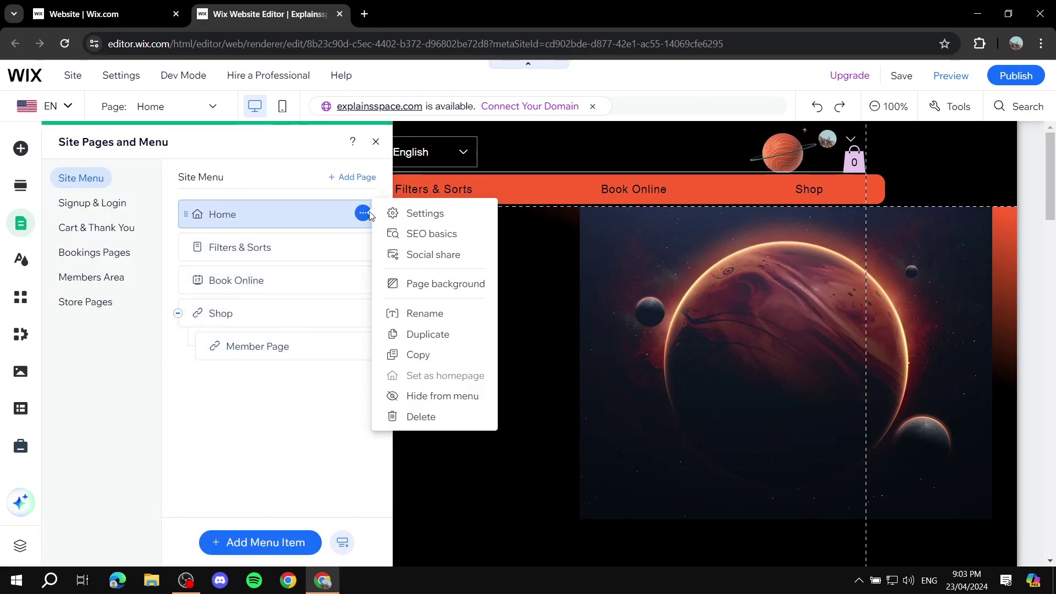
click(441, 214)
click(505, 177)
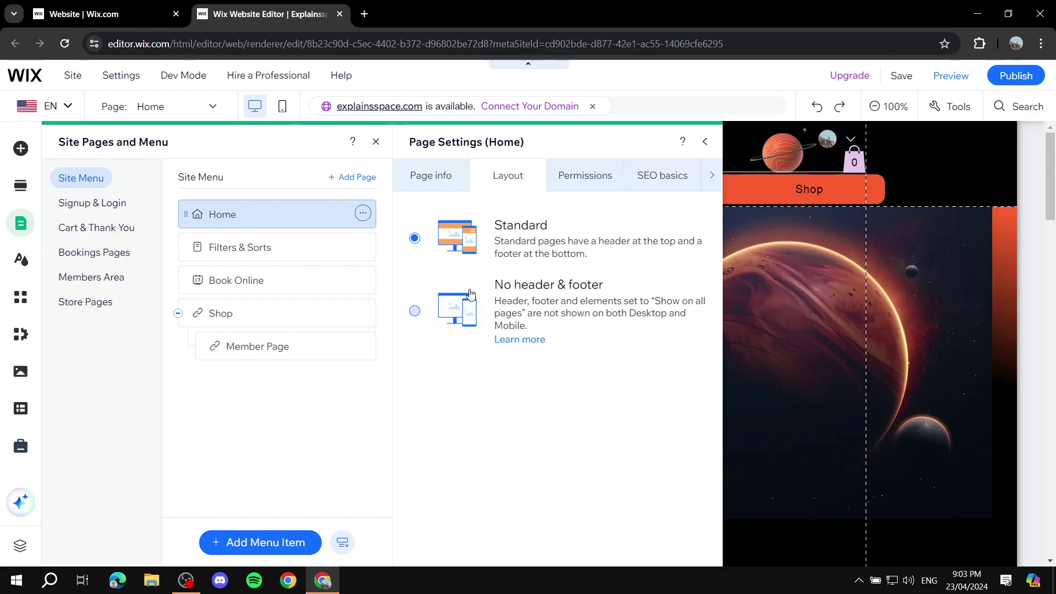
click(706, 142)
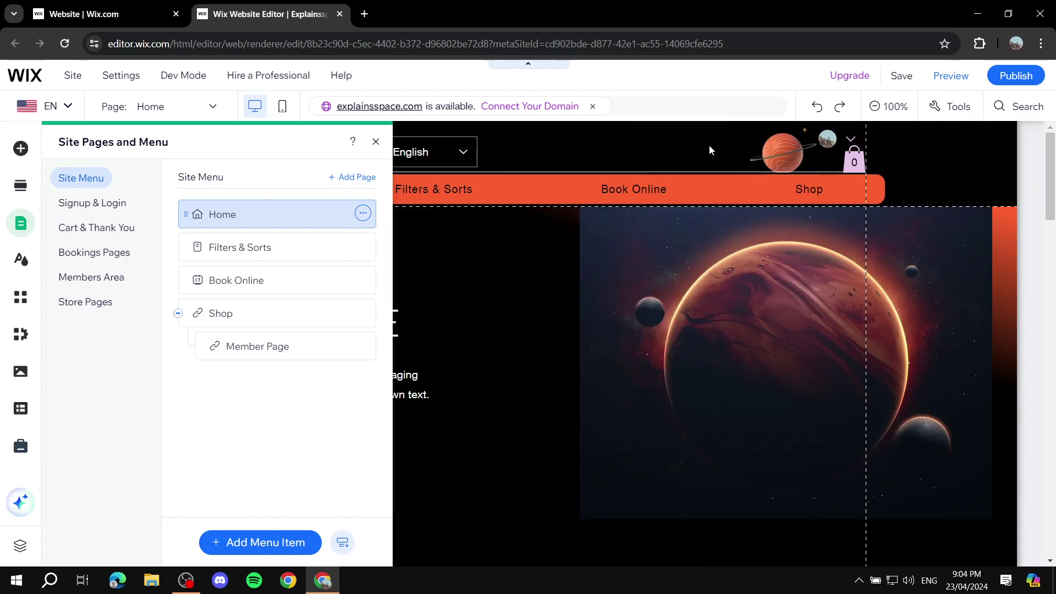
click(378, 142)
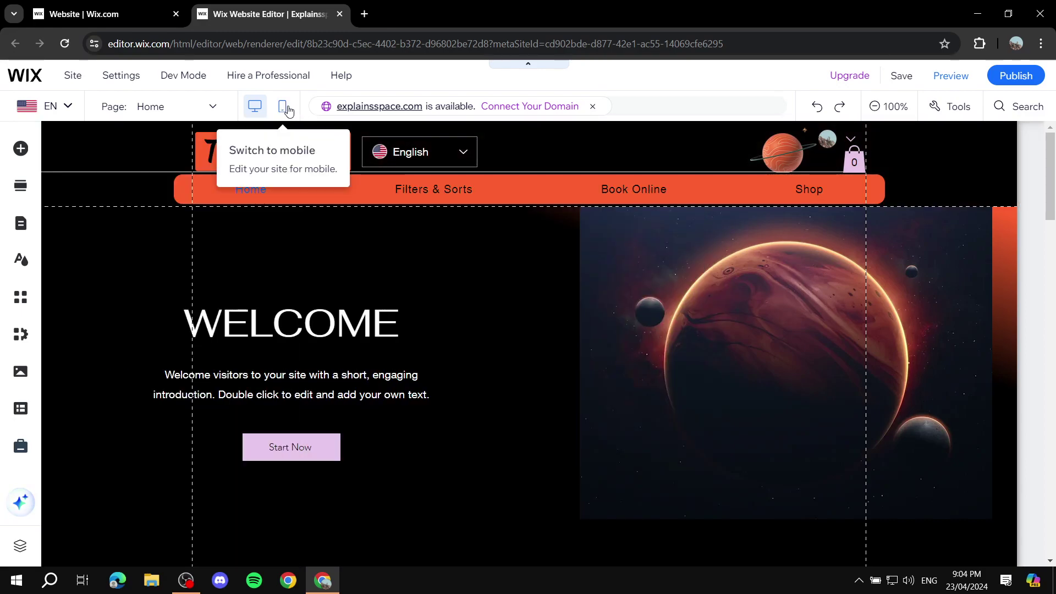
Return to the mobile version, show the hidden Mobile Menu Icon and select it in the header.
key(ctrl+m)
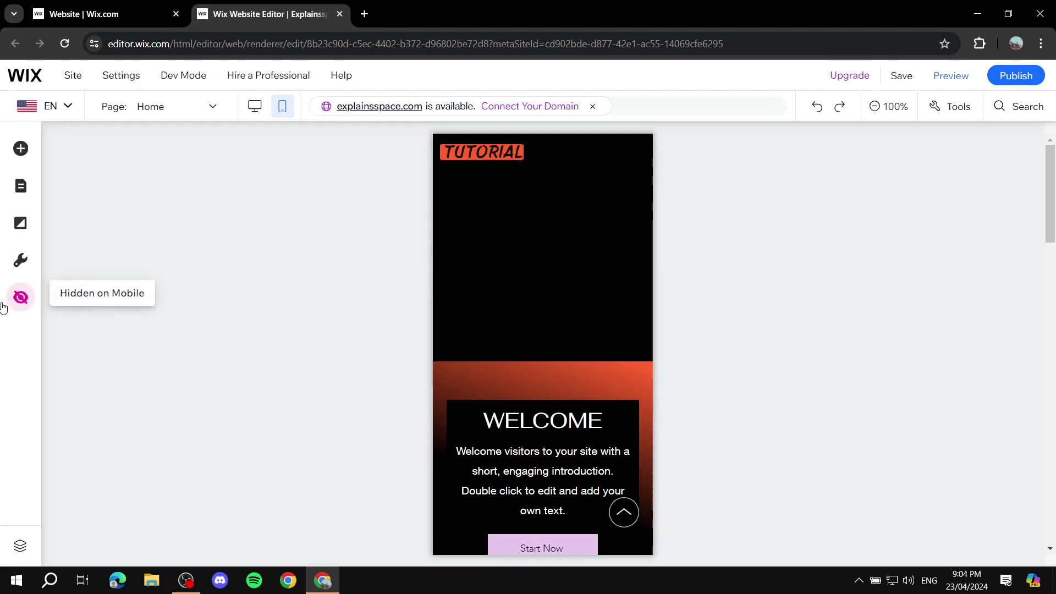
click(21, 298)
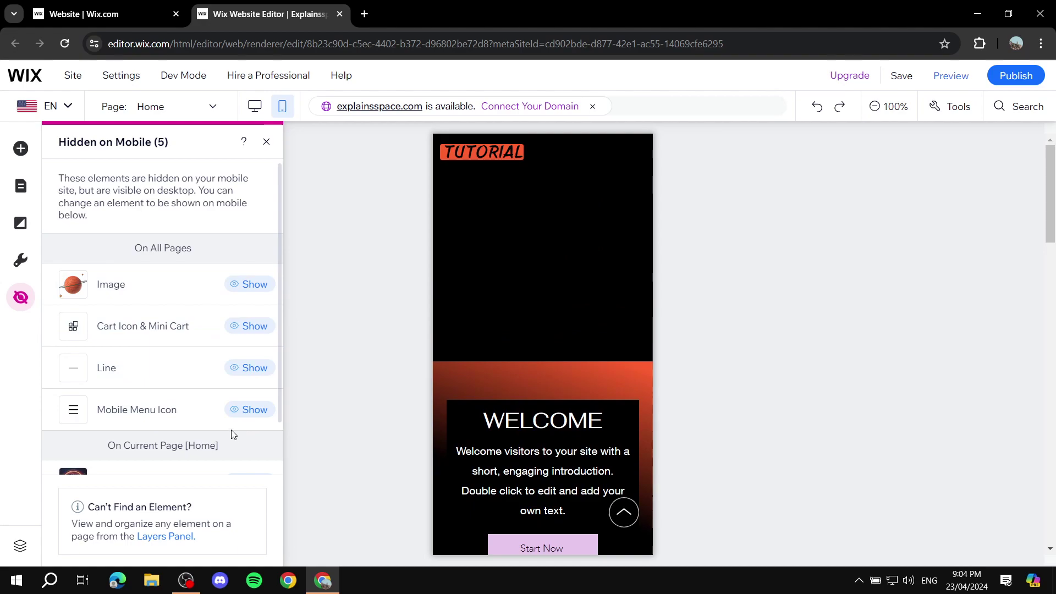
click(248, 412)
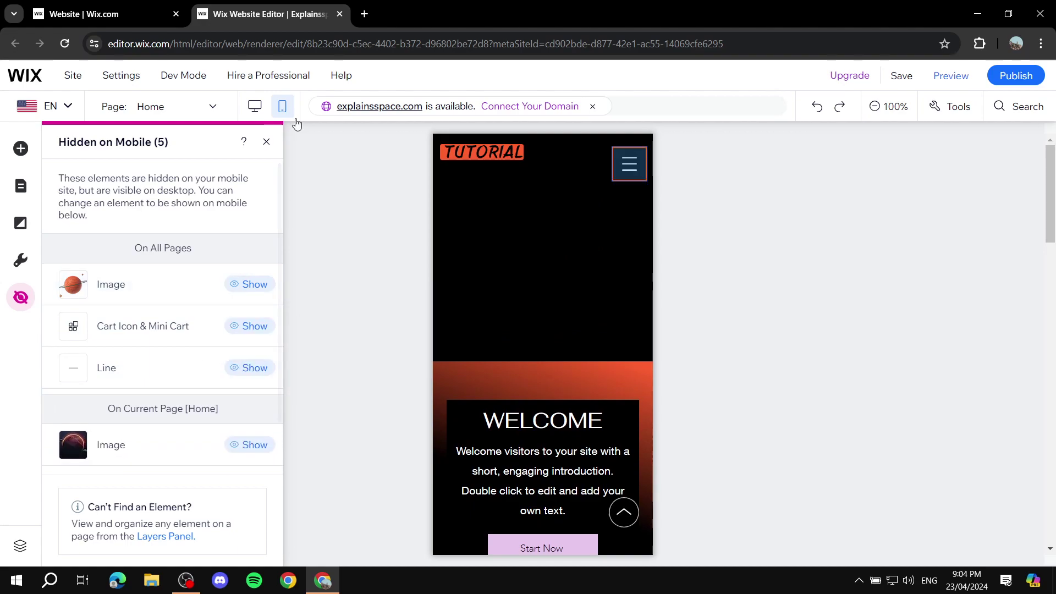
click(266, 144)
click(630, 163)
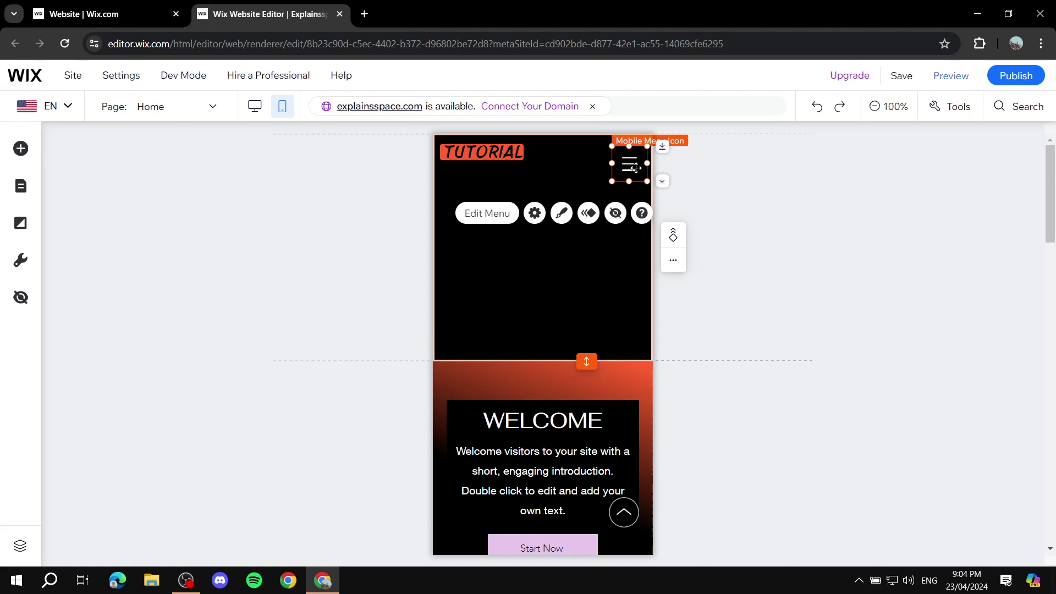
Enlarge the TUTORIAL logo slightly, keeping it near the mobile header's upper-left corner.
click(518, 156)
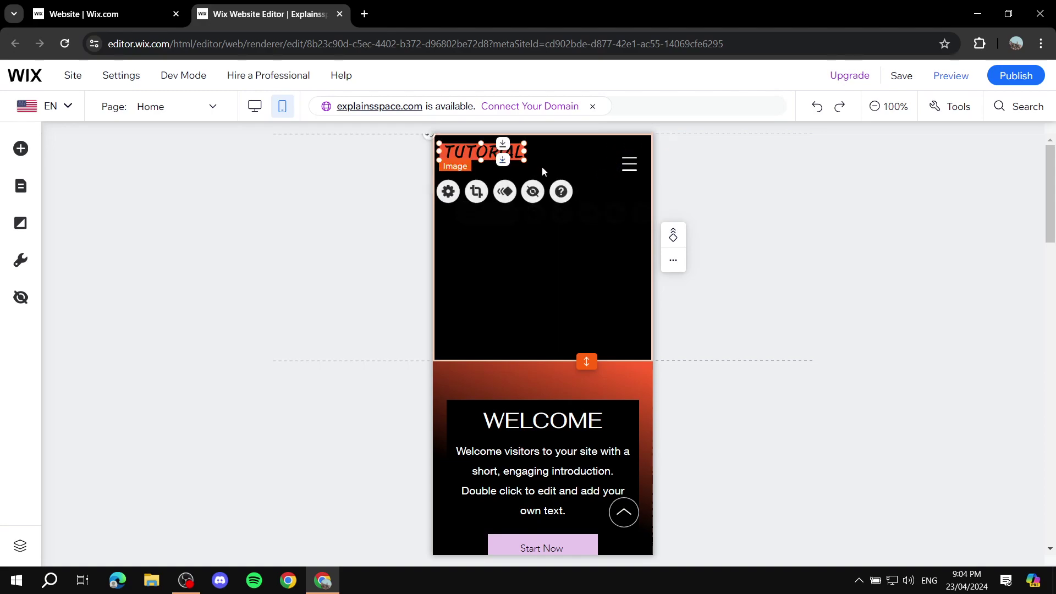
drag(524, 159, 475, 144)
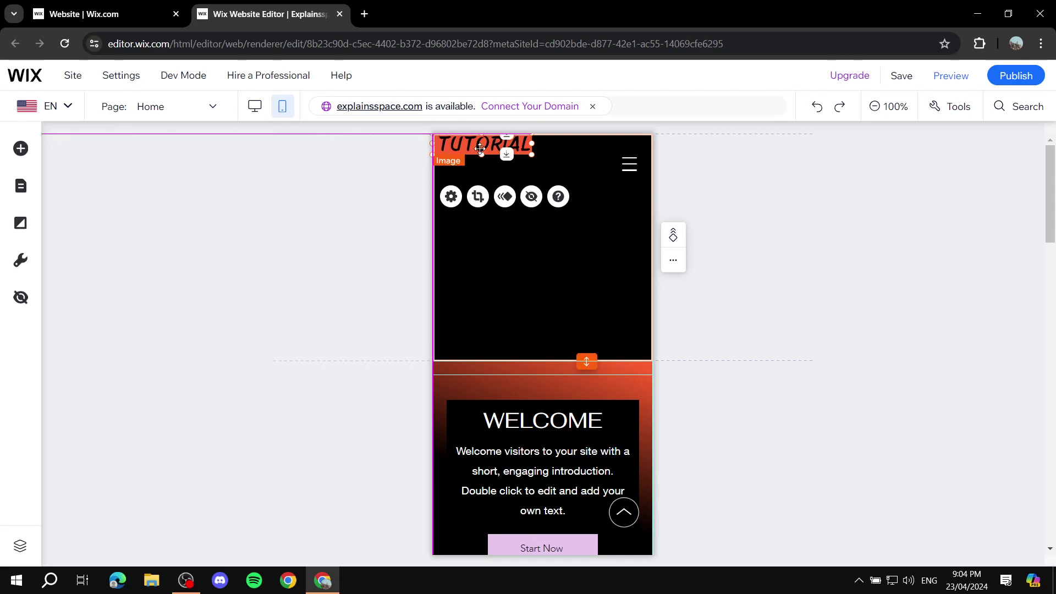
key(ctrl+z)
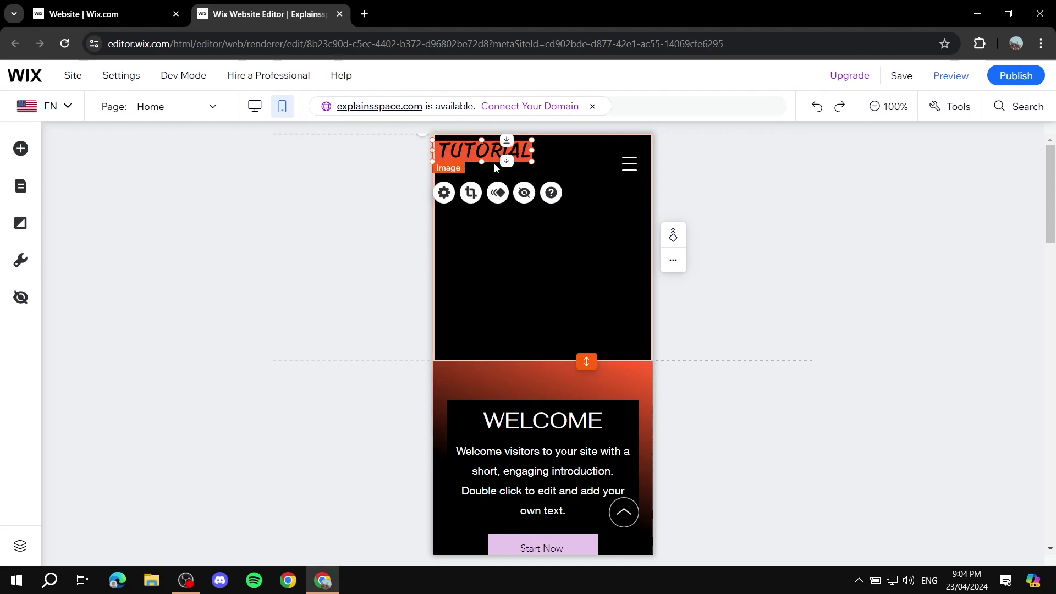
Move the mobile menu icon up in the header until it lines up with the TUTORIAL logo.
click(629, 164)
drag(629, 164, 632, 155)
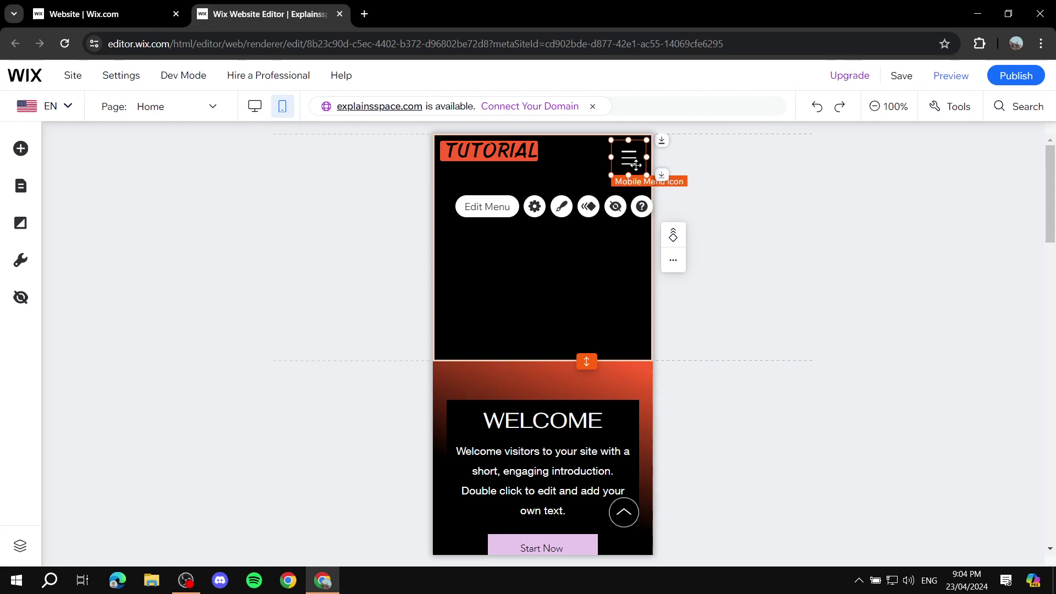
key(Up)
key(Up)
key(Up)
key(Up)
key(Up)
key(Up)
key(Up)
key(Up)
key(Up)
key(Up)
key(Up)
key(Up)
key(Up)
key(Escape)
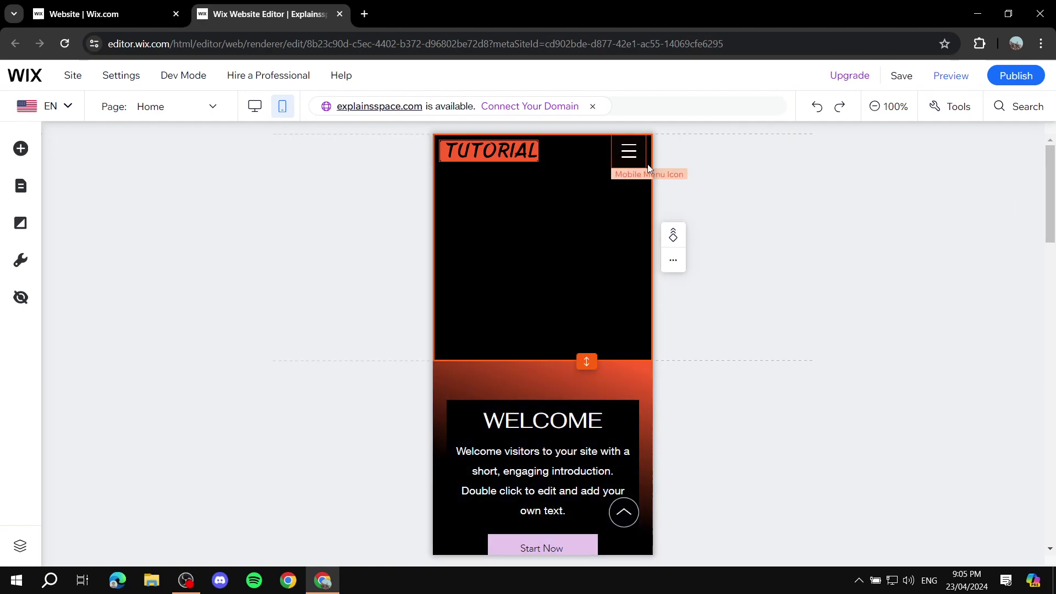
Centre the TUTORIAL logo horizontally in the mobile header and shorten the header to a height of about 54.
click(511, 153)
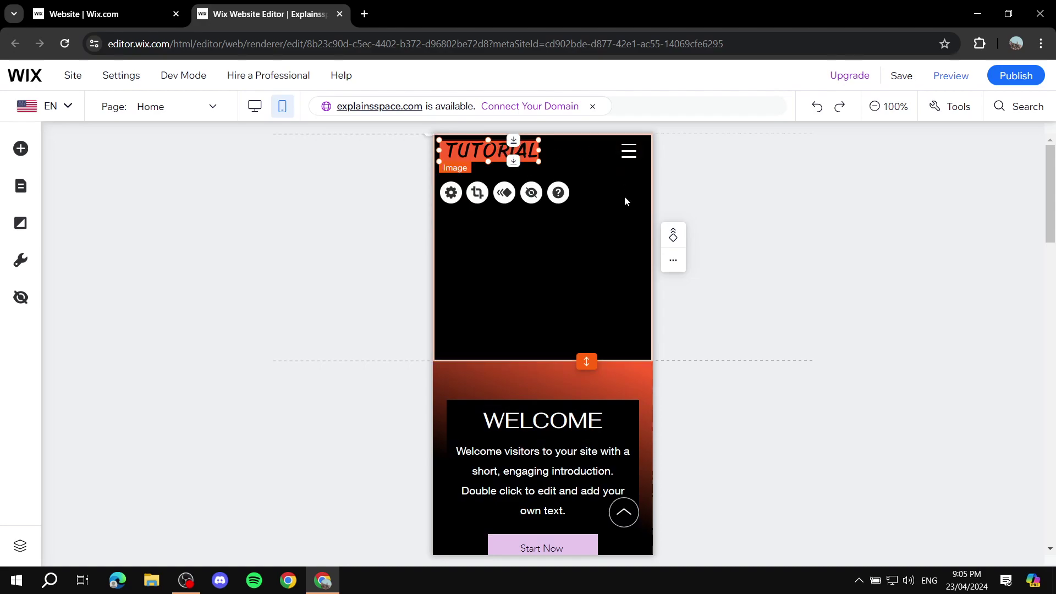
drag(506, 154, 559, 155)
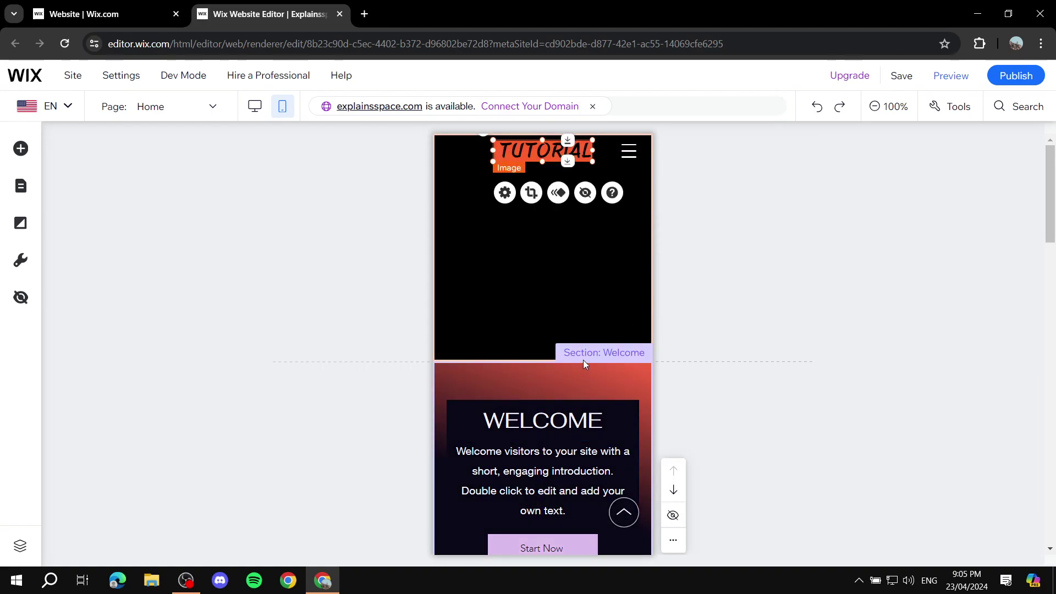
click(583, 358)
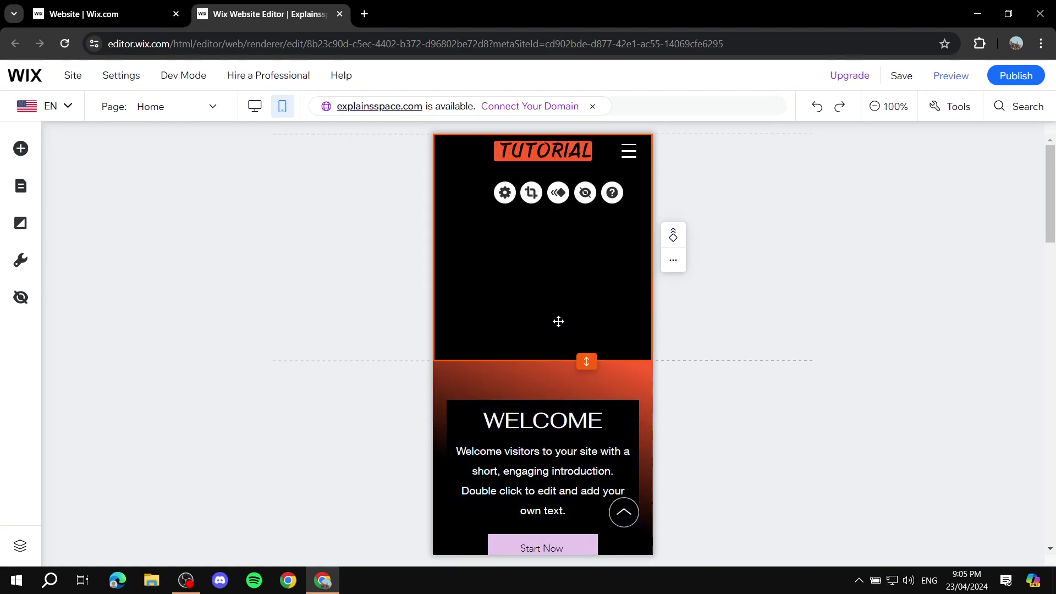
drag(587, 362, 582, 167)
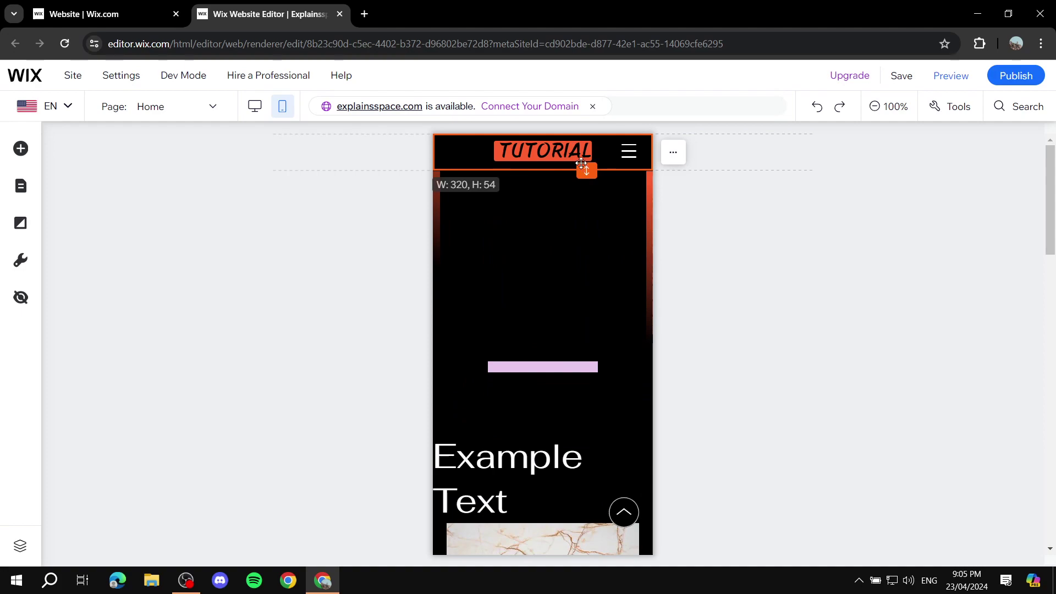
drag(584, 156, 584, 157)
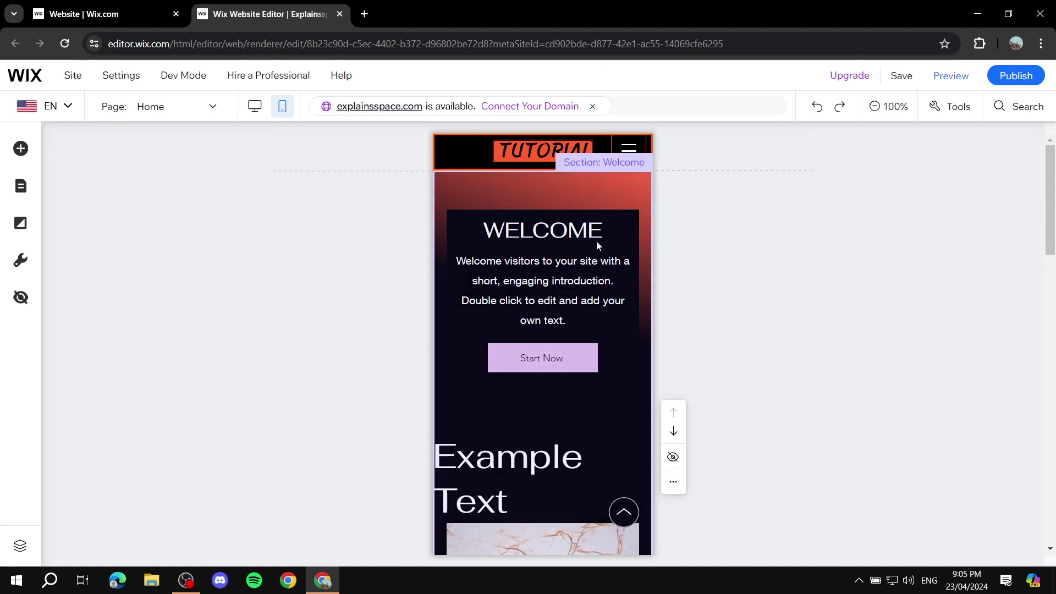
scroll(582, 266, down, 1)
scroll(567, 275, up, 1)
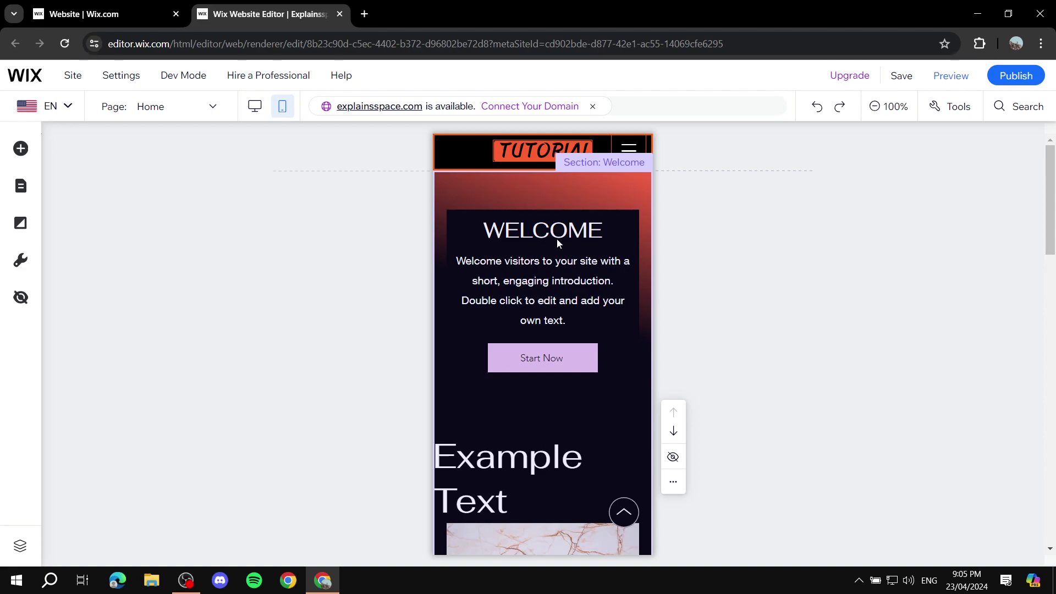
Reduce the WELCOME heading's font size in the mobile Welcome section to slightly below 24 px.
click(578, 193)
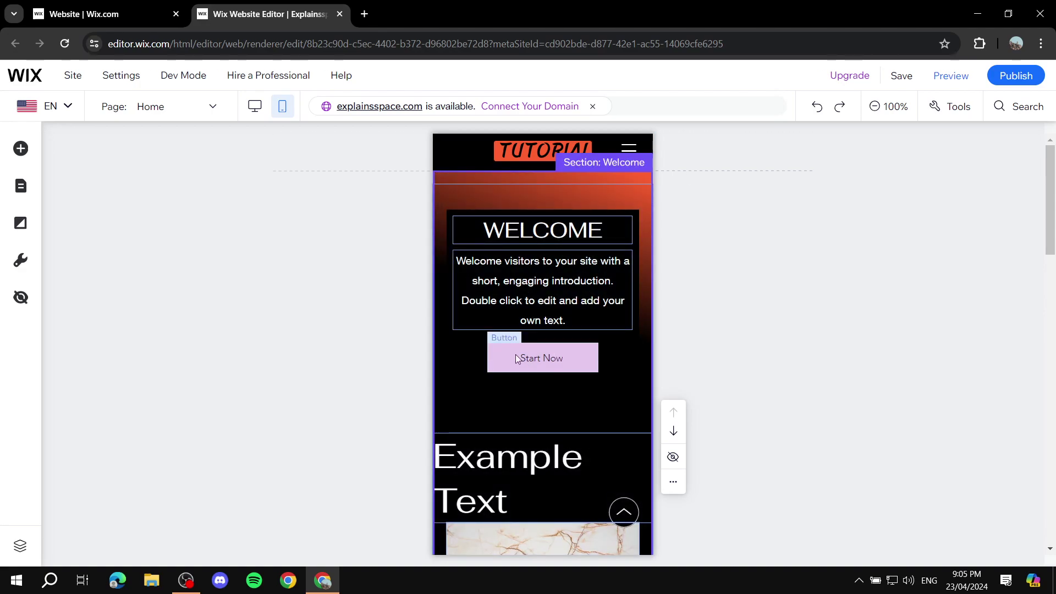
click(590, 230)
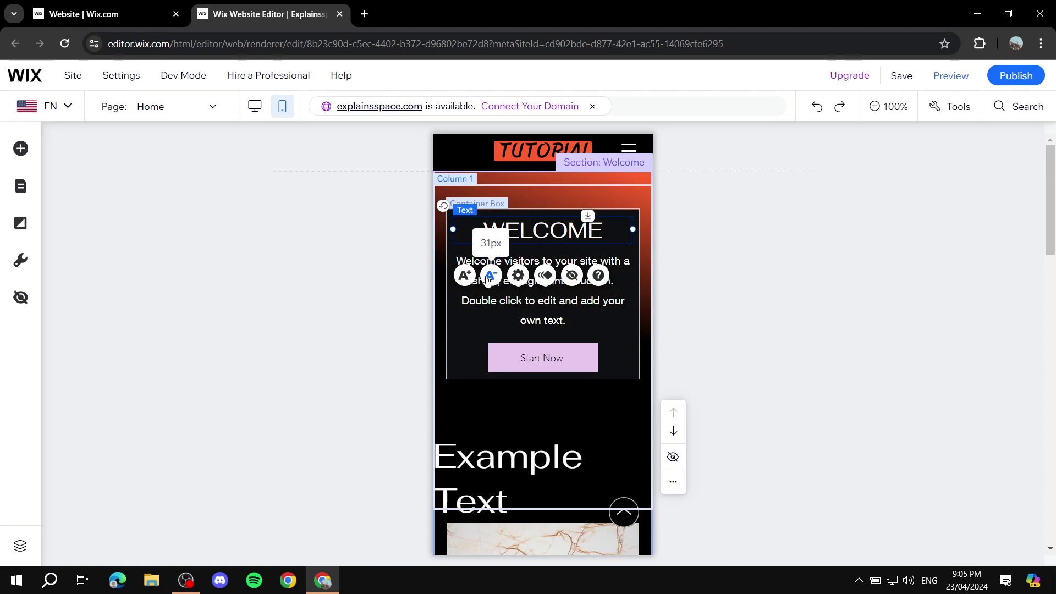
click(490, 275)
click(491, 275)
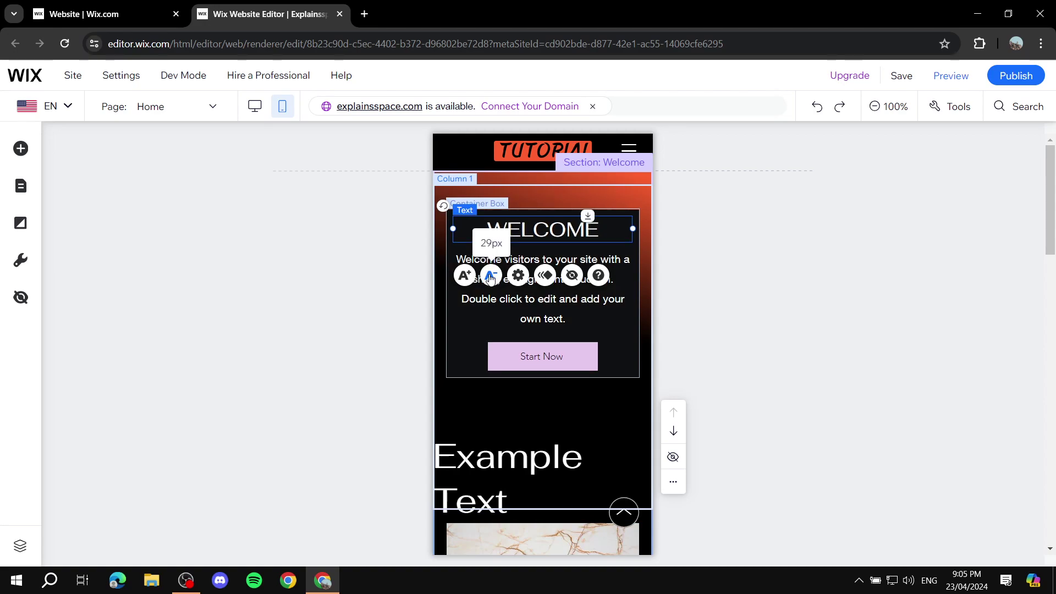
click(491, 276)
click(491, 275)
click(491, 276)
click(491, 277)
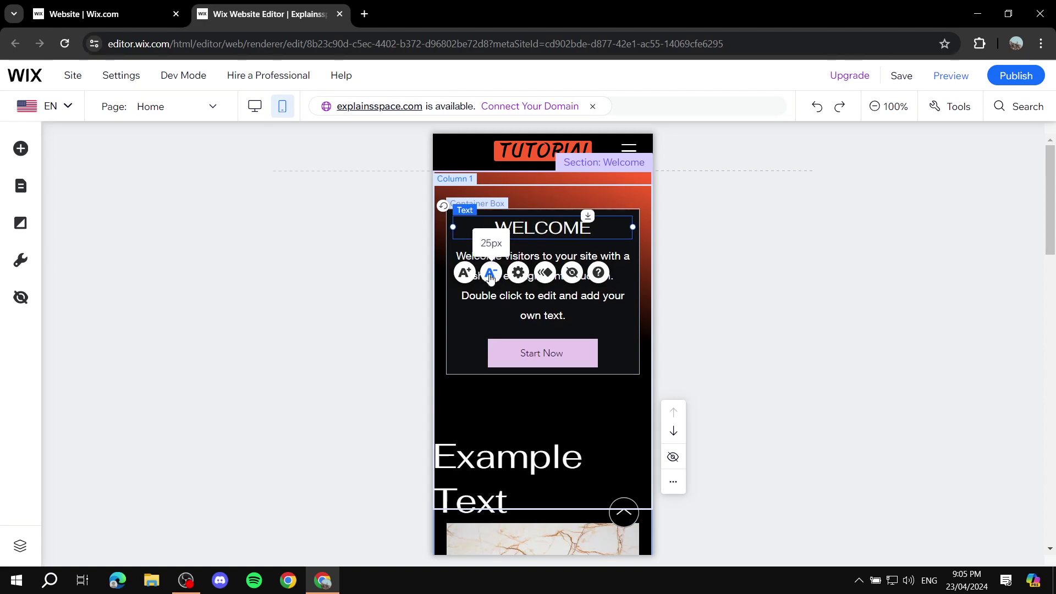
click(492, 276)
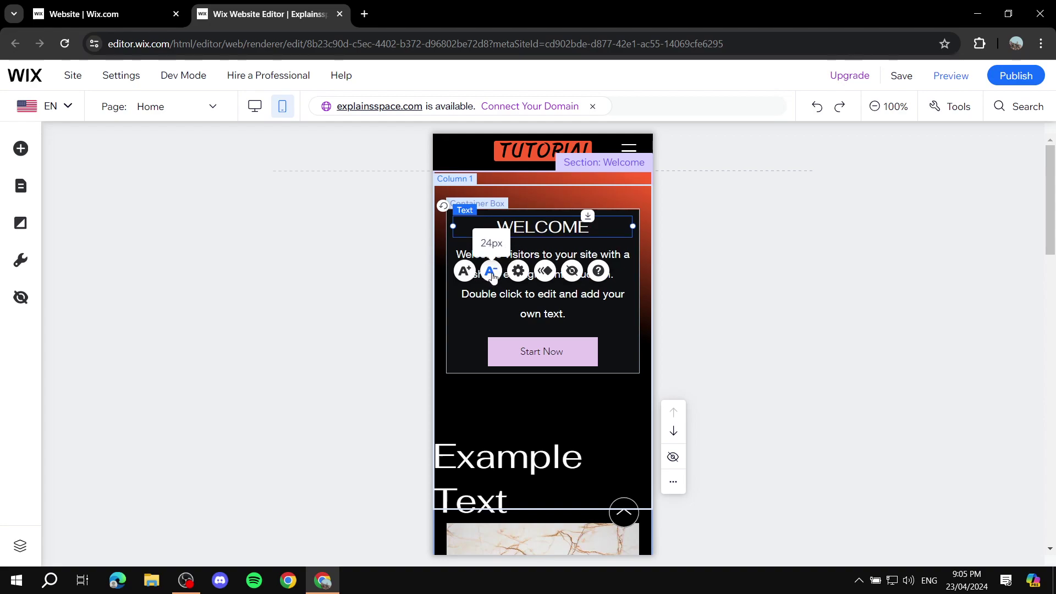
click(492, 277)
click(491, 277)
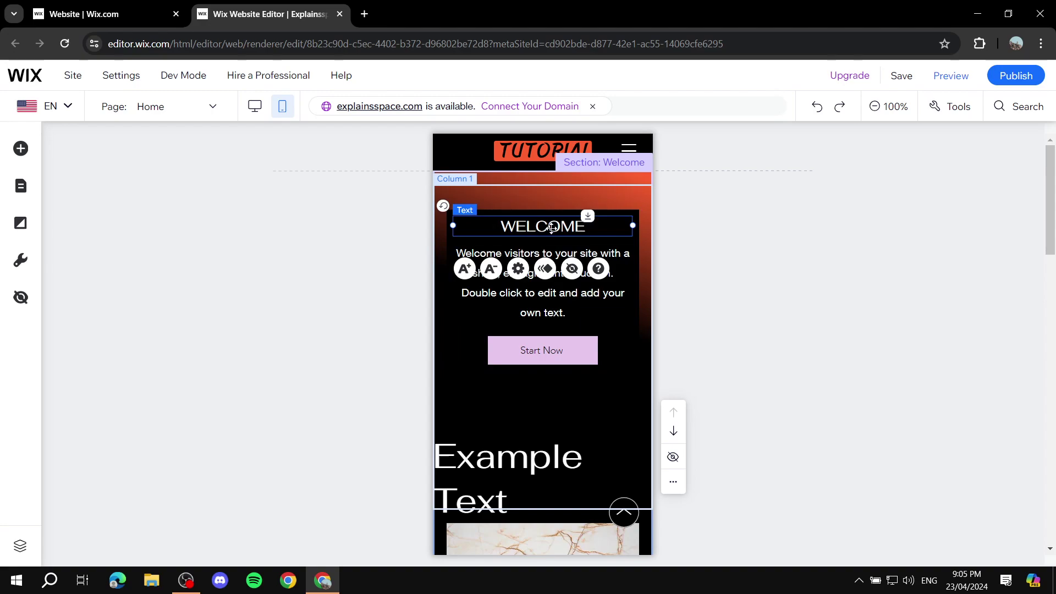
Set the introduction paragraph below the WELCOME heading to a font size of 14 px and reselect the heading.
click(543, 254)
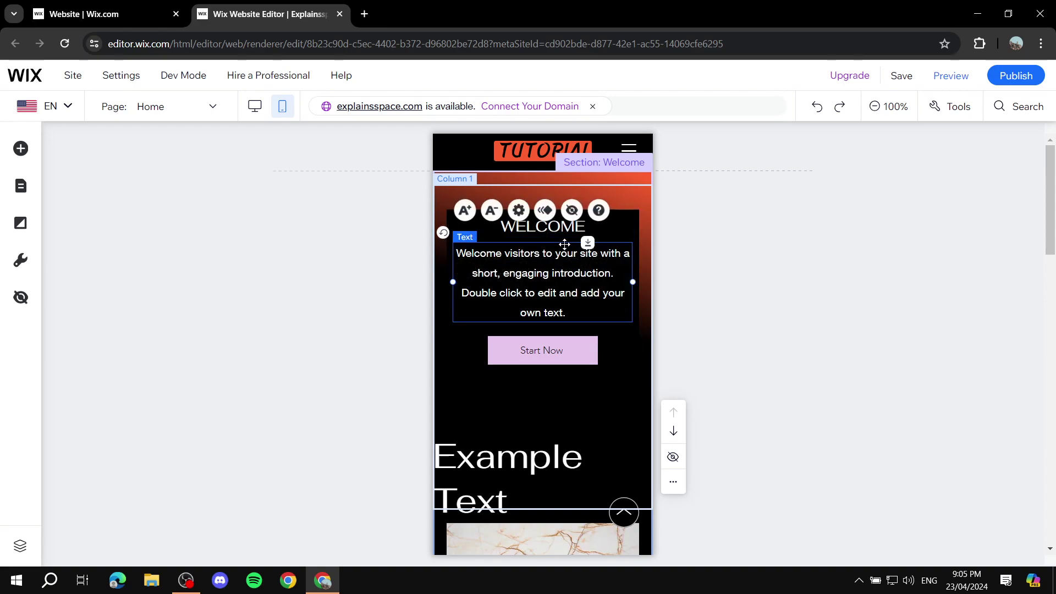
click(494, 213)
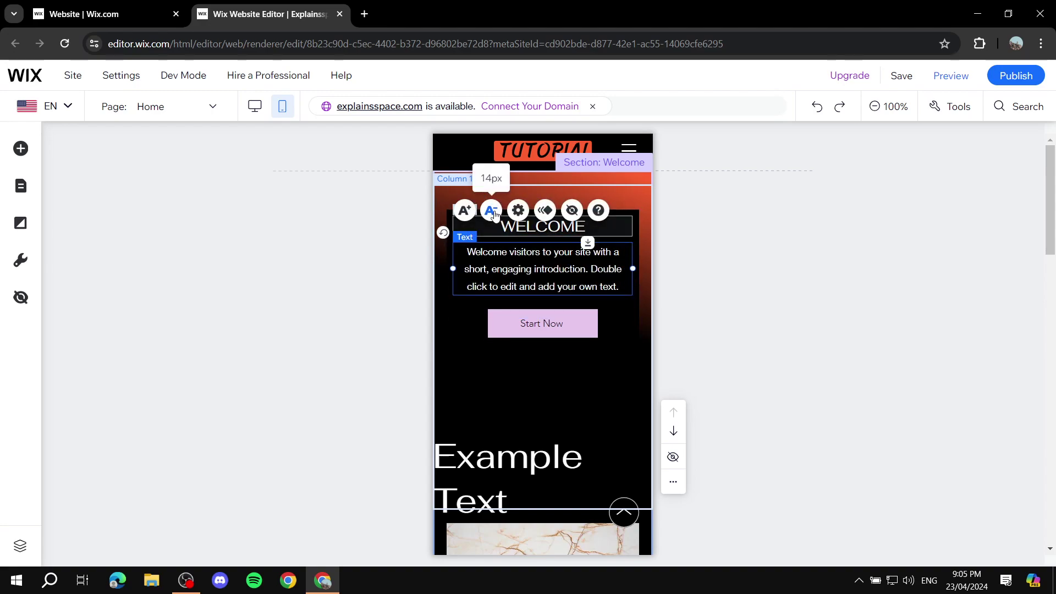
click(494, 214)
click(465, 211)
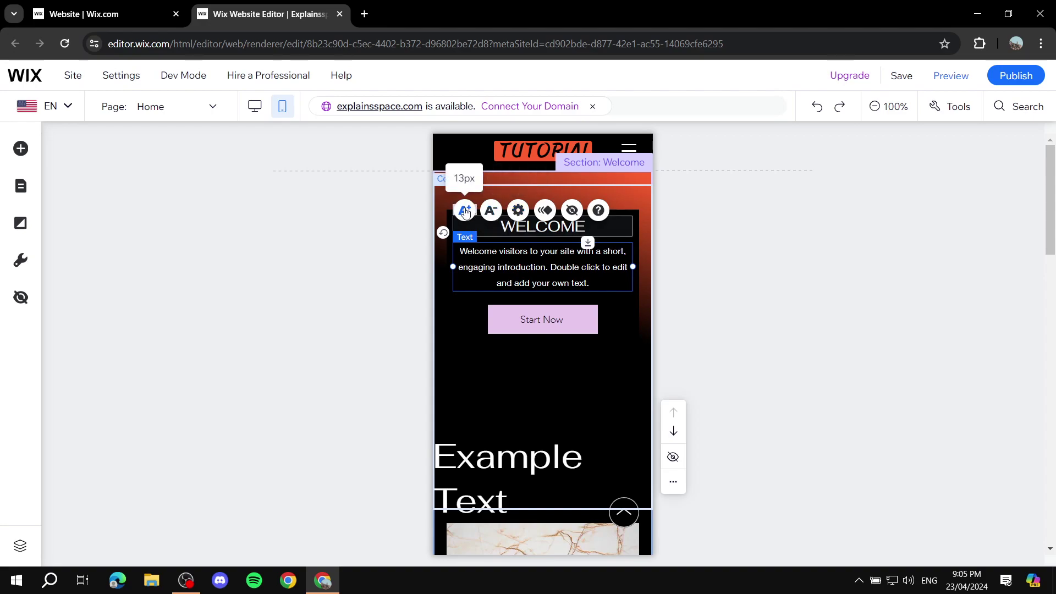
click(552, 228)
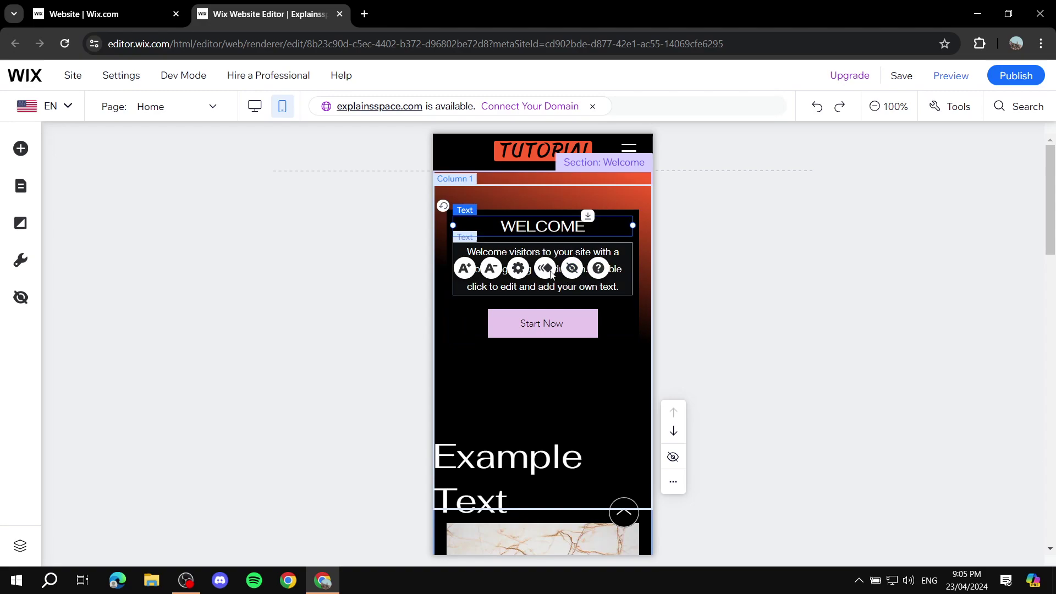
Check the WELCOME heading's mobile text settings, the surrounding column and the Start Now button's editing options.
click(518, 268)
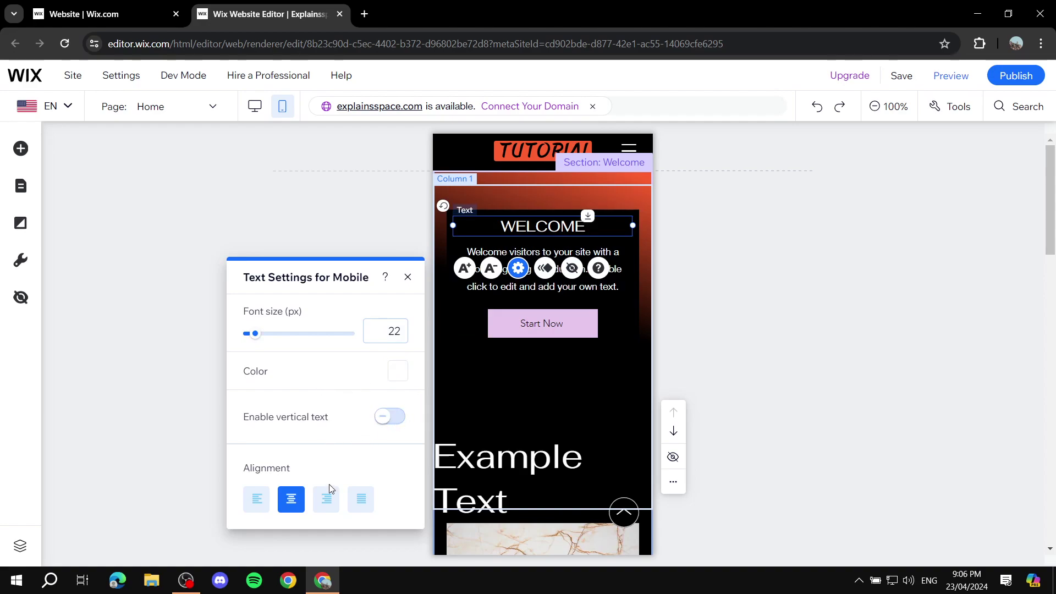
click(408, 277)
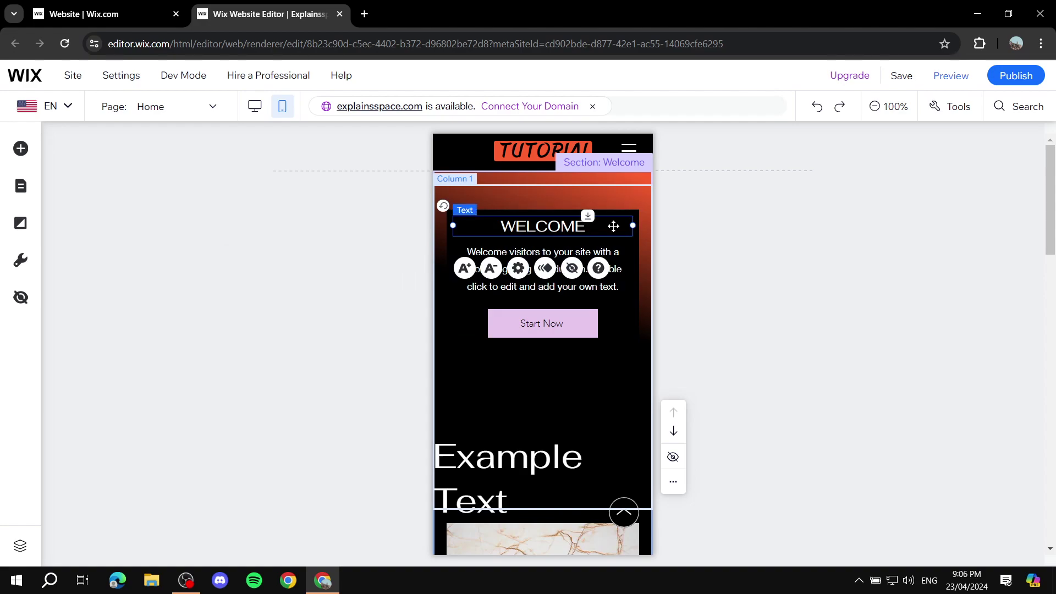
click(600, 388)
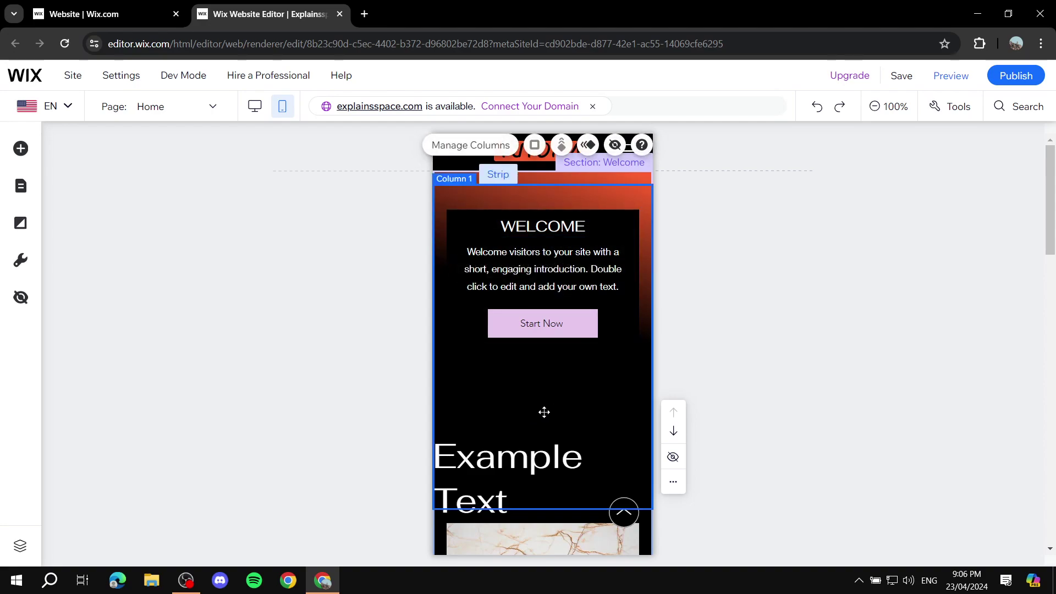
scroll(602, 409, down, 1)
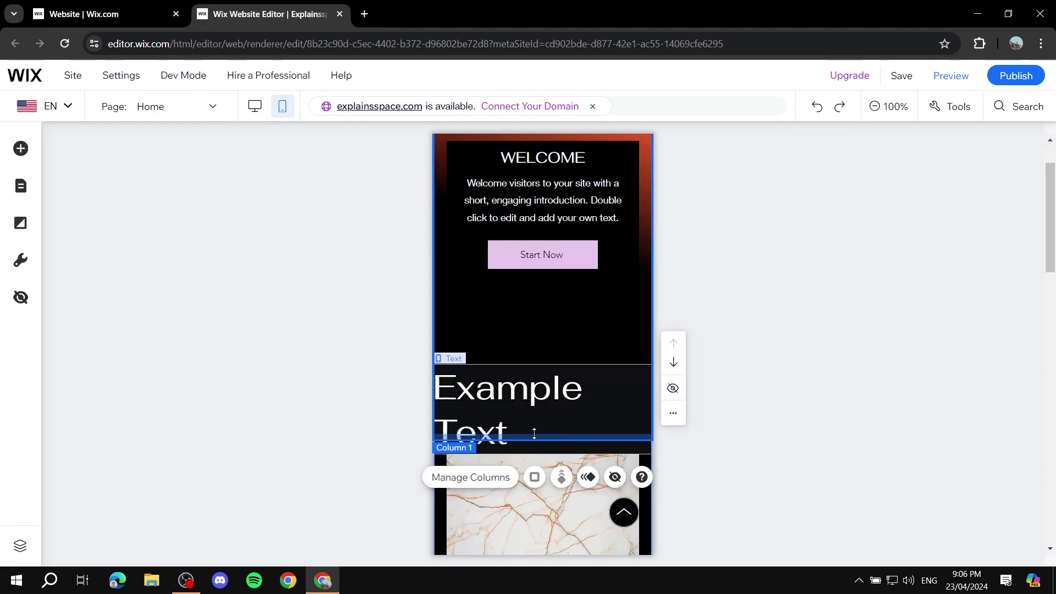
scroll(569, 388, up, 1)
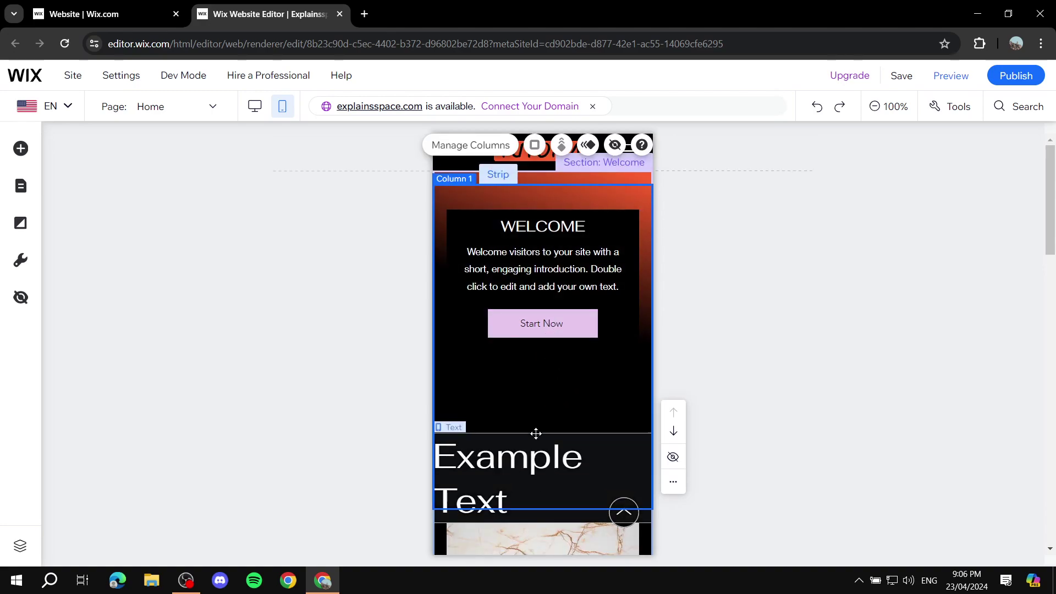
click(549, 330)
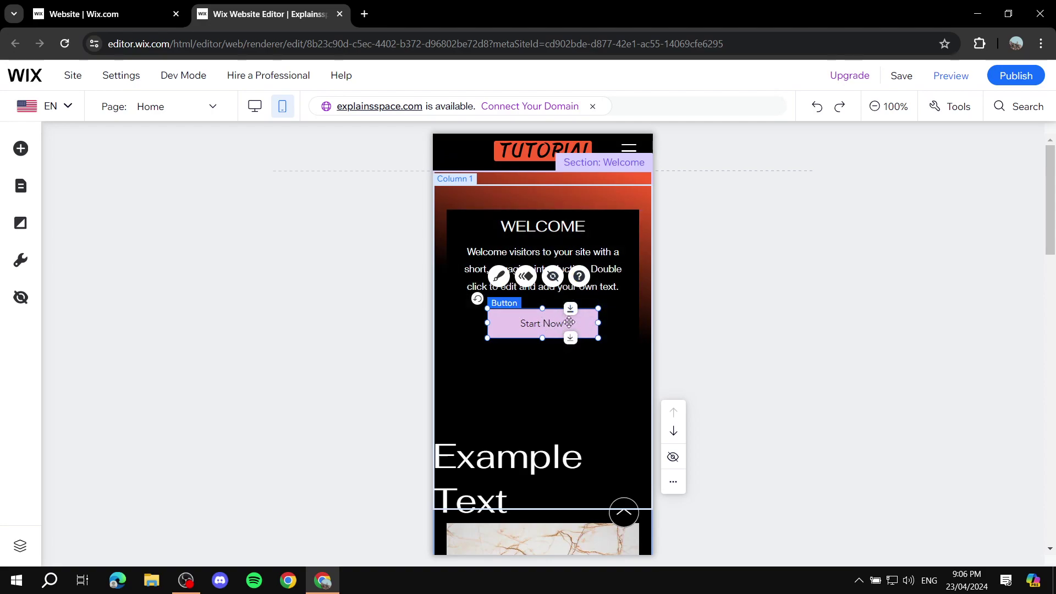
Move the marble image and the Example Text heading down, clear of the lower edge of the column holding the WELCOME box.
click(557, 411)
drag(576, 510, 576, 490)
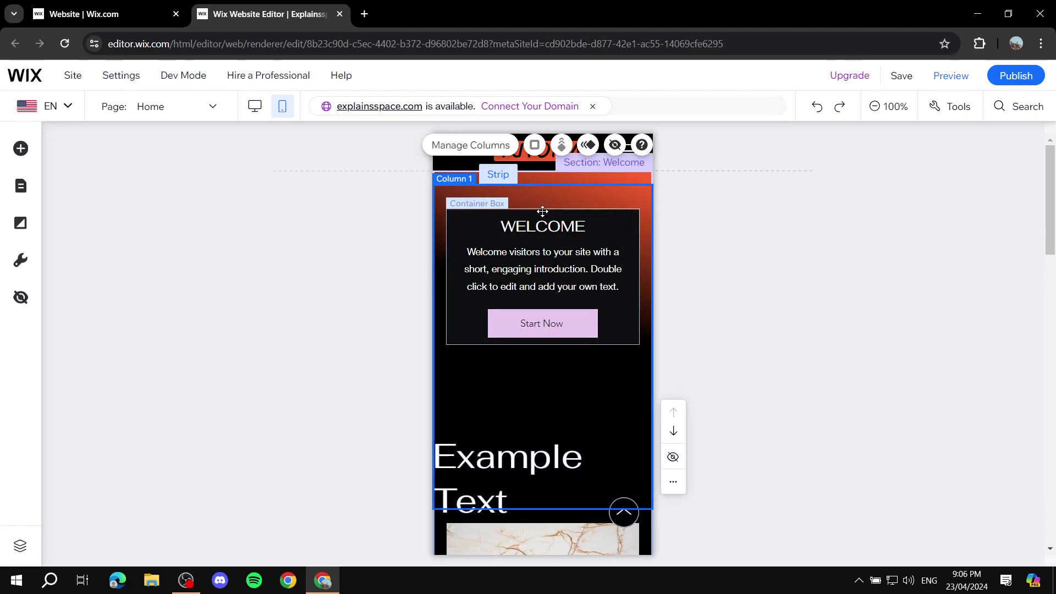
click(514, 489)
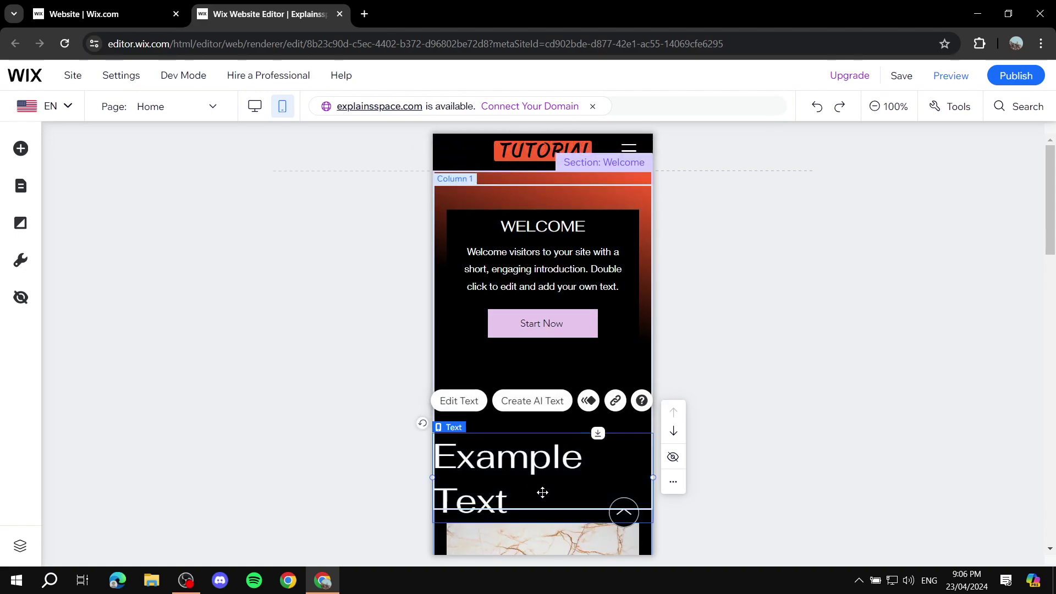
mouse_move(551, 482)
mouse_down()
mouse_move(554, 495)
mouse_move(554, 478)
mouse_up()
scroll(743, 396, down, 4)
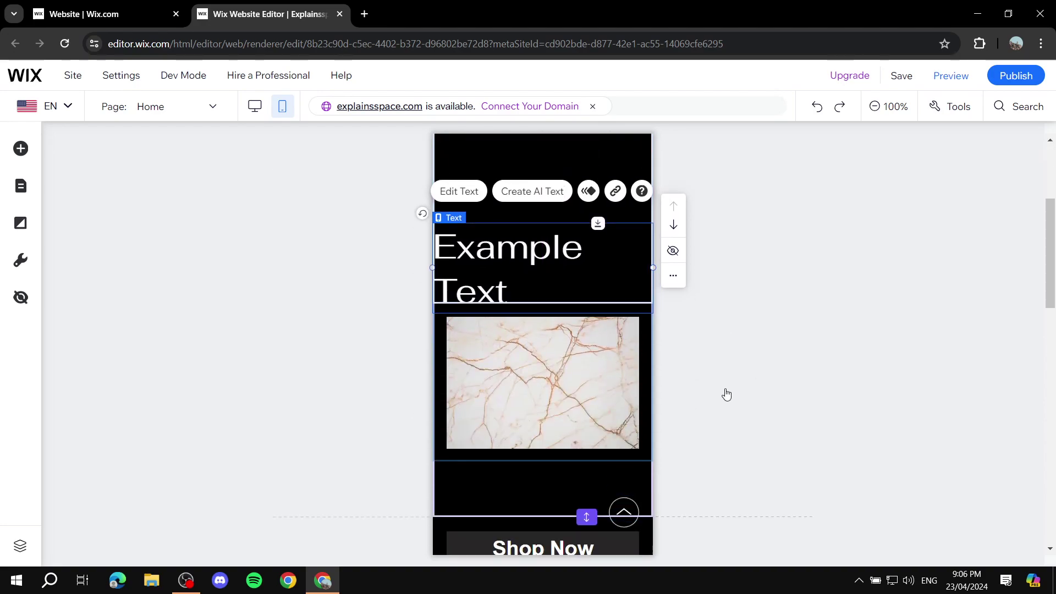
click(540, 370)
drag(540, 370, 543, 394)
click(524, 295)
drag(523, 295, 541, 384)
Shorten the column holding the WELCOME box to a height of about 268.
click(547, 298)
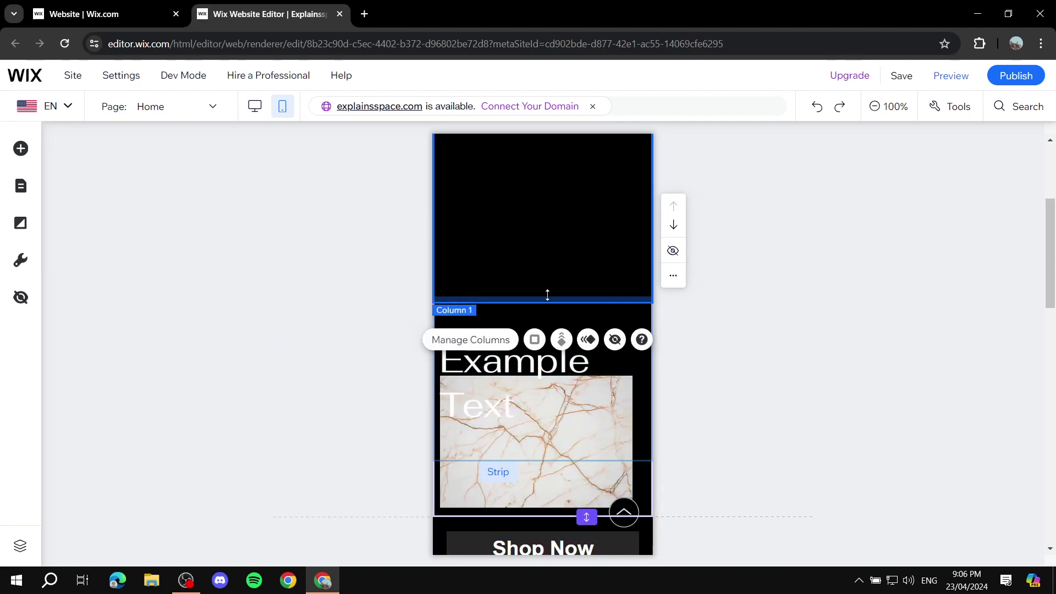
drag(547, 298, 543, 229)
scroll(629, 314, up, 4)
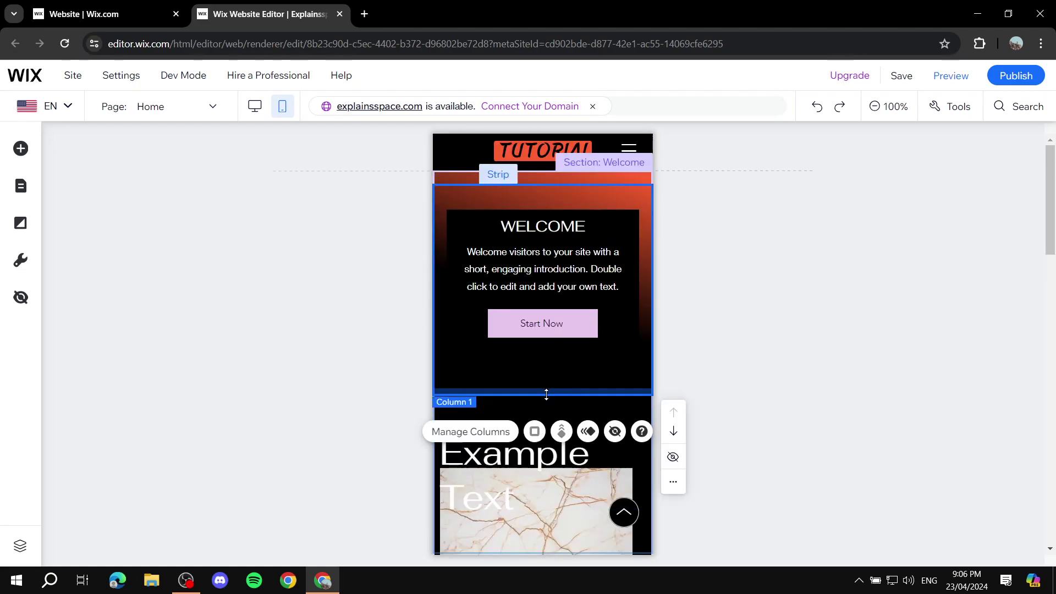
mouse_move(544, 381)
mouse_down()
mouse_move(550, 348)
mouse_move(549, 368)
mouse_up()
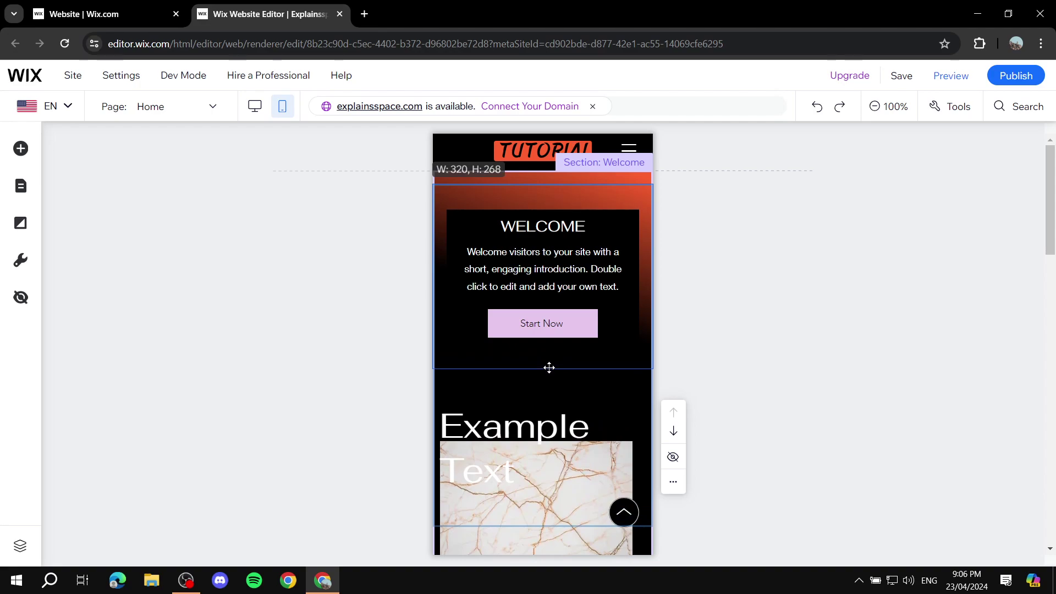
Centre the marble image horizontally at x 20 and place it at the lower end of the Welcome section, just above the Shop Now section.
scroll(667, 334, down, 1)
scroll(732, 320, down, 2)
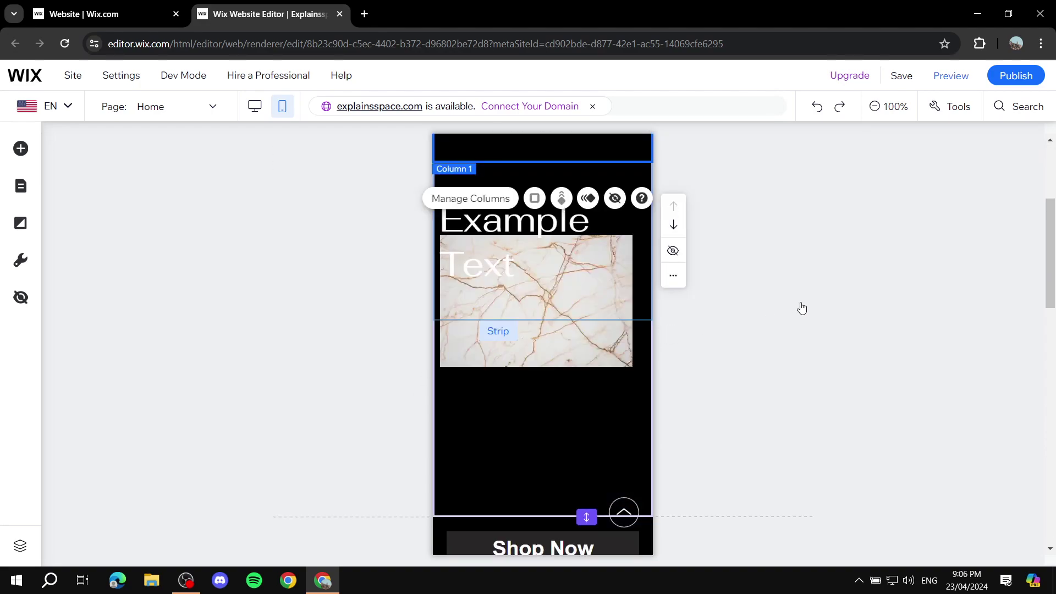
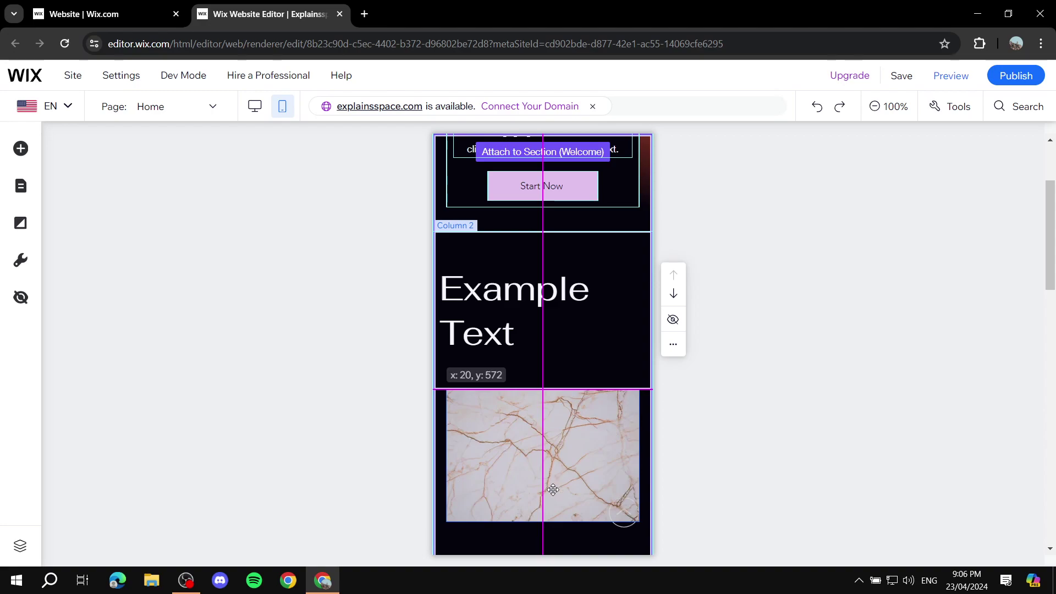
drag(553, 505, 555, 536)
scroll(604, 279, down, 5)
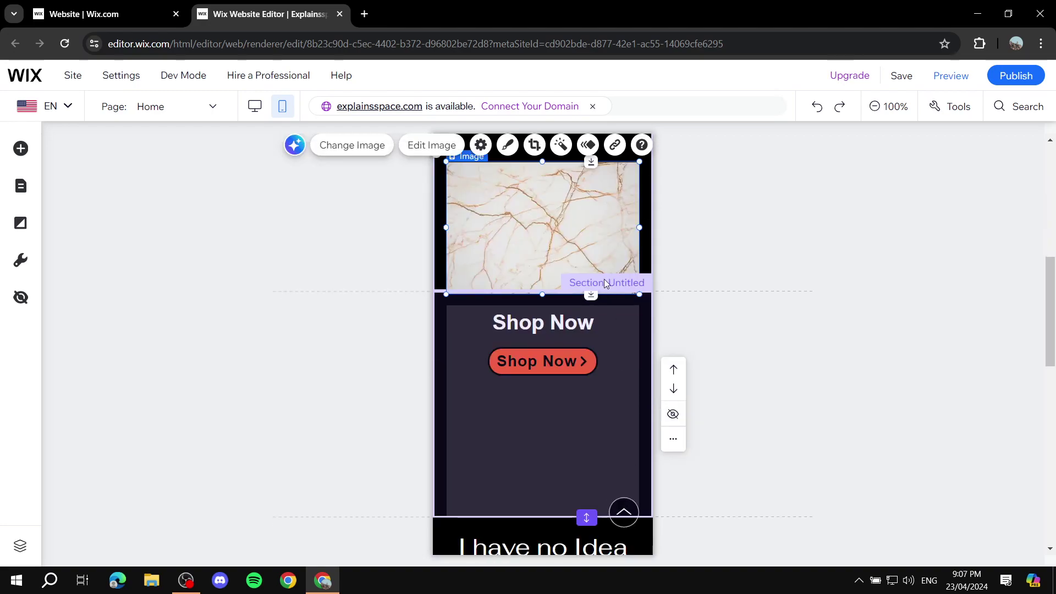
scroll(648, 284, up, 2)
drag(539, 360, 538, 349)
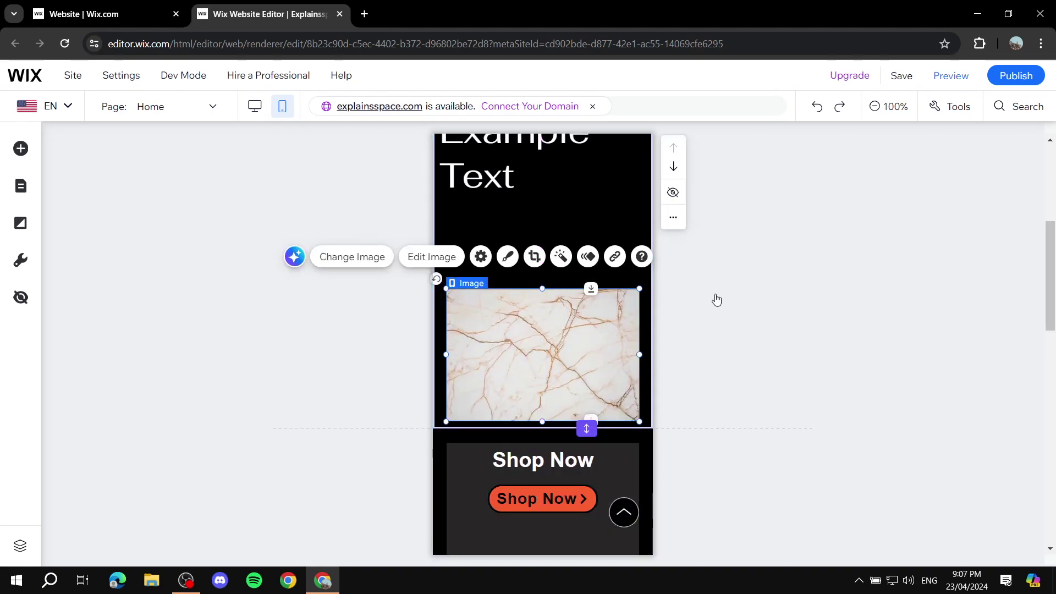
Move the Example Text heading down so that it overlaps the upper part of the marble image.
scroll(710, 302, down, 6)
scroll(709, 309, down, 2)
scroll(702, 312, up, 10)
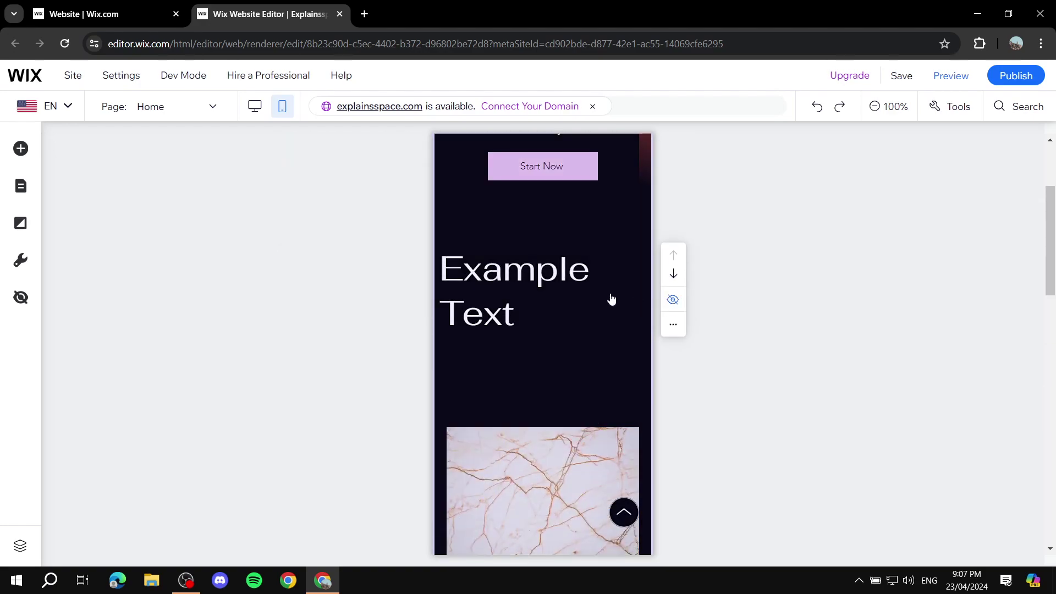
scroll(590, 245, down, 3)
click(548, 212)
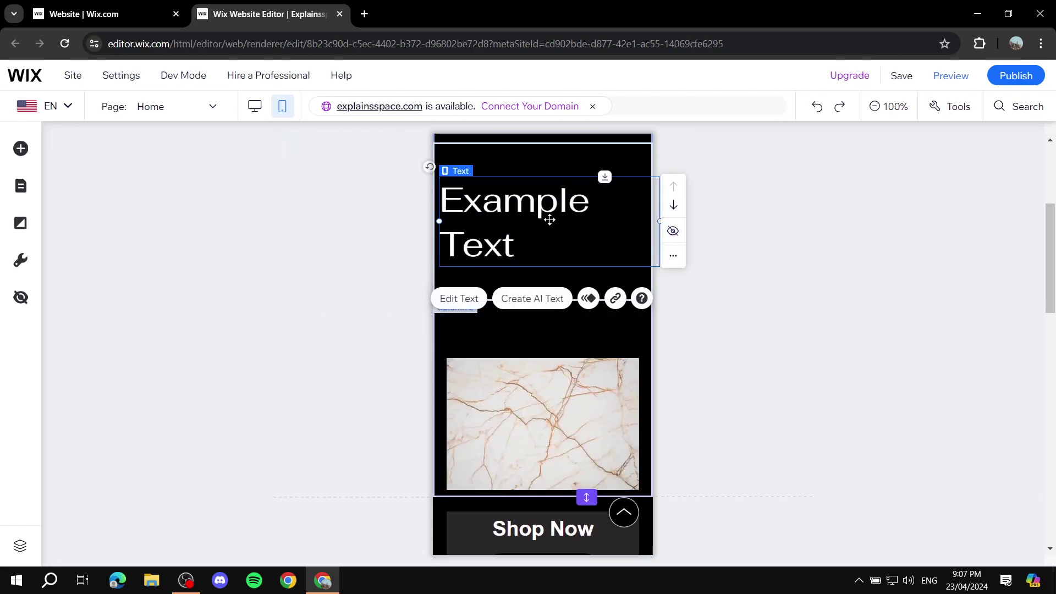
drag(548, 213, 555, 369)
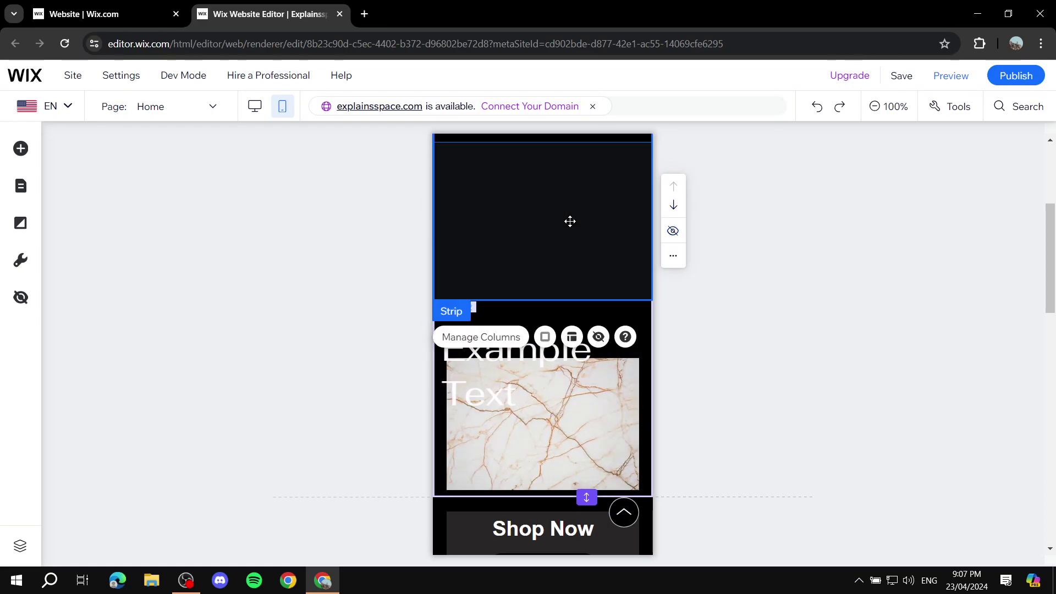
Hide the Welcome section on mobile to look over the remaining page, and undo the hiding.
scroll(569, 221, up, 3)
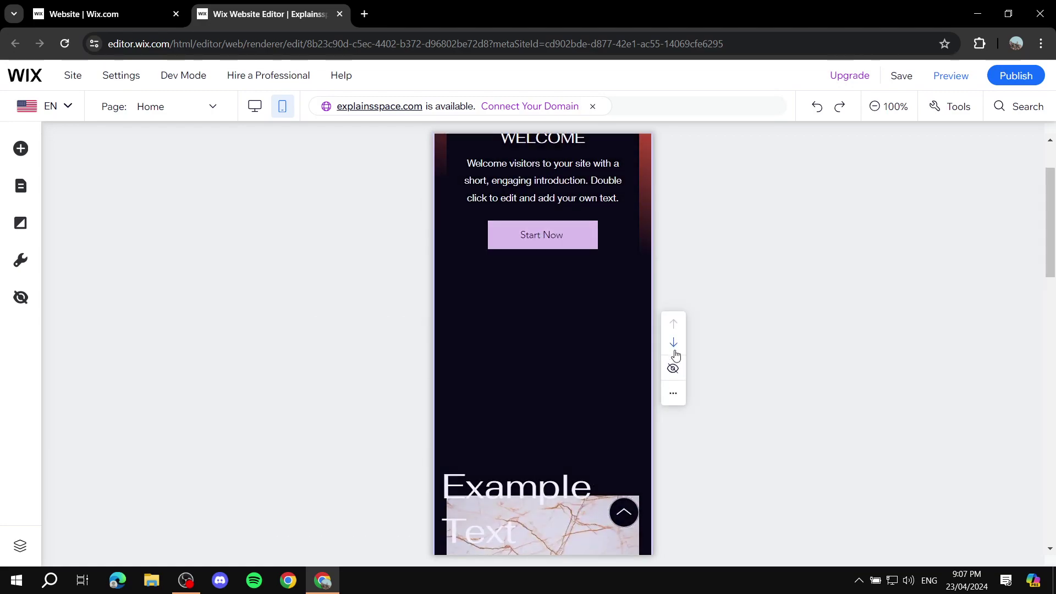
click(673, 369)
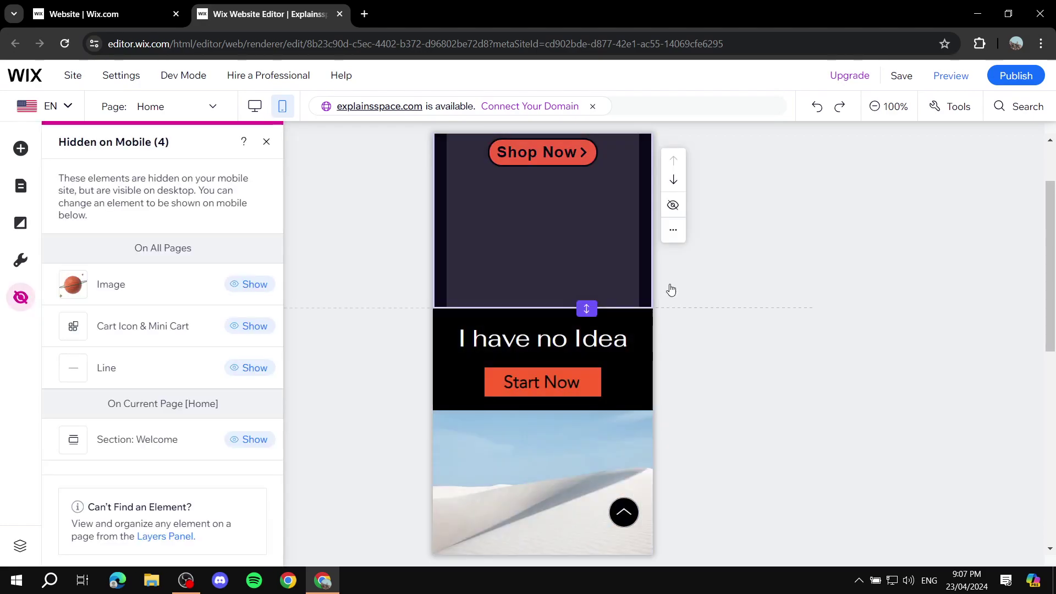
scroll(665, 284, up, 1)
scroll(625, 255, down, 6)
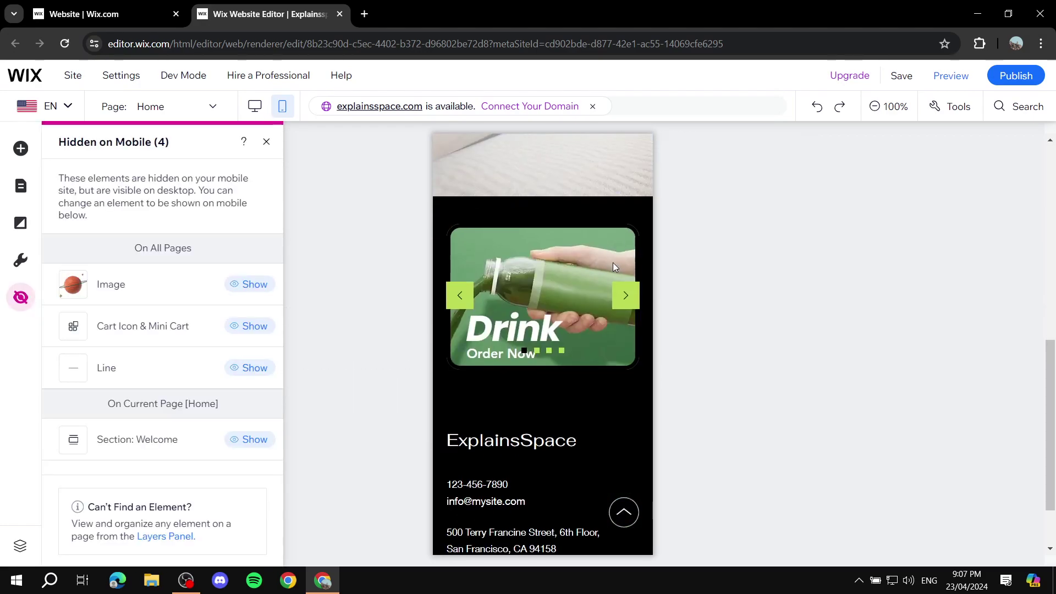
scroll(612, 263, up, 5)
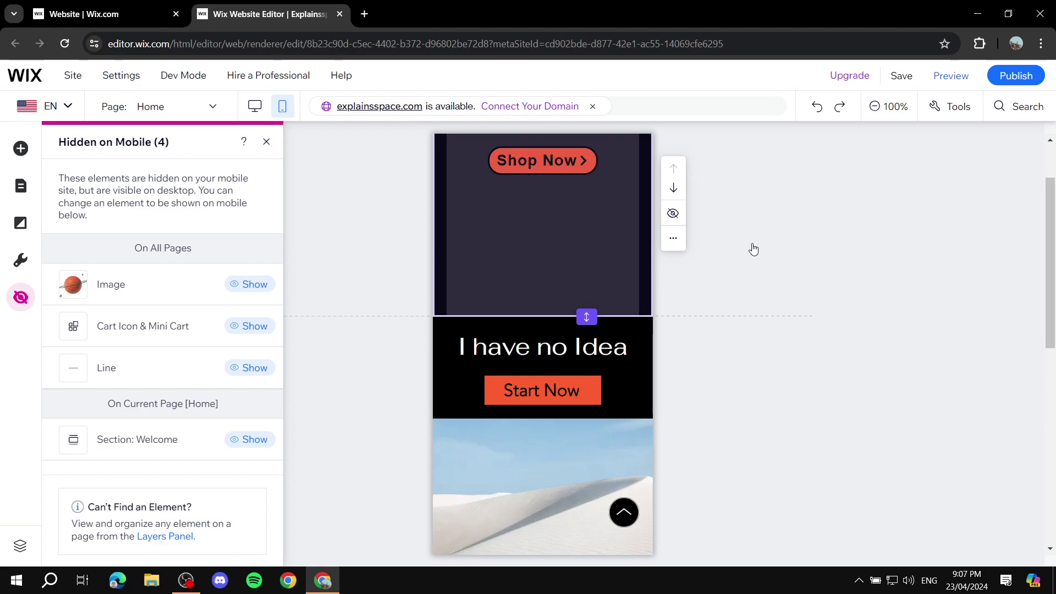
key(ctrl+z)
Hide the strip containing the WELCOME box on mobile and look over the page without it.
scroll(600, 330, down, 2)
click(596, 348)
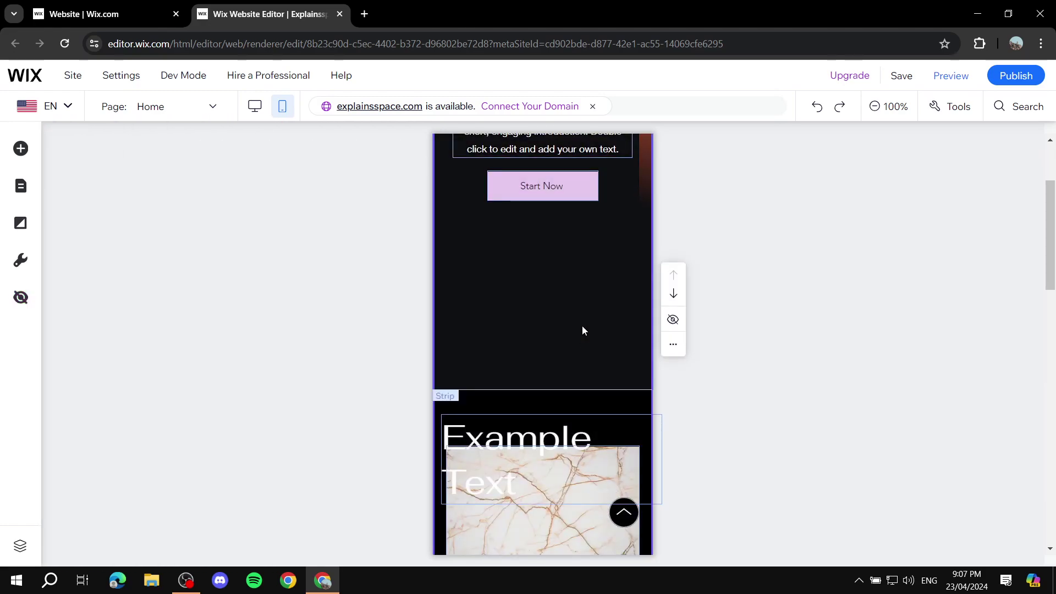
click(569, 323)
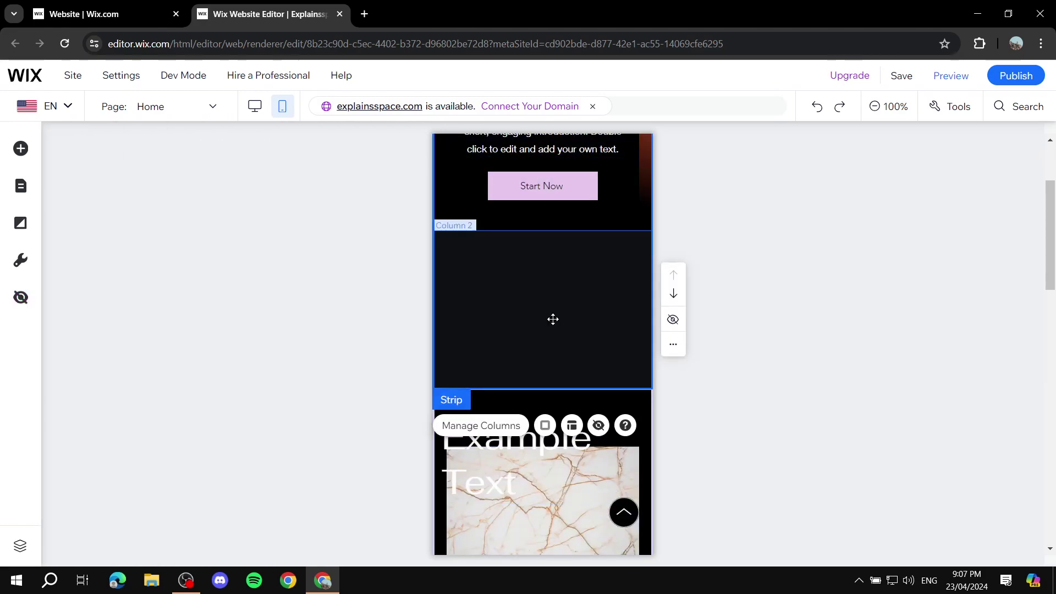
click(673, 319)
scroll(603, 295, down, 6)
scroll(599, 293, up, 8)
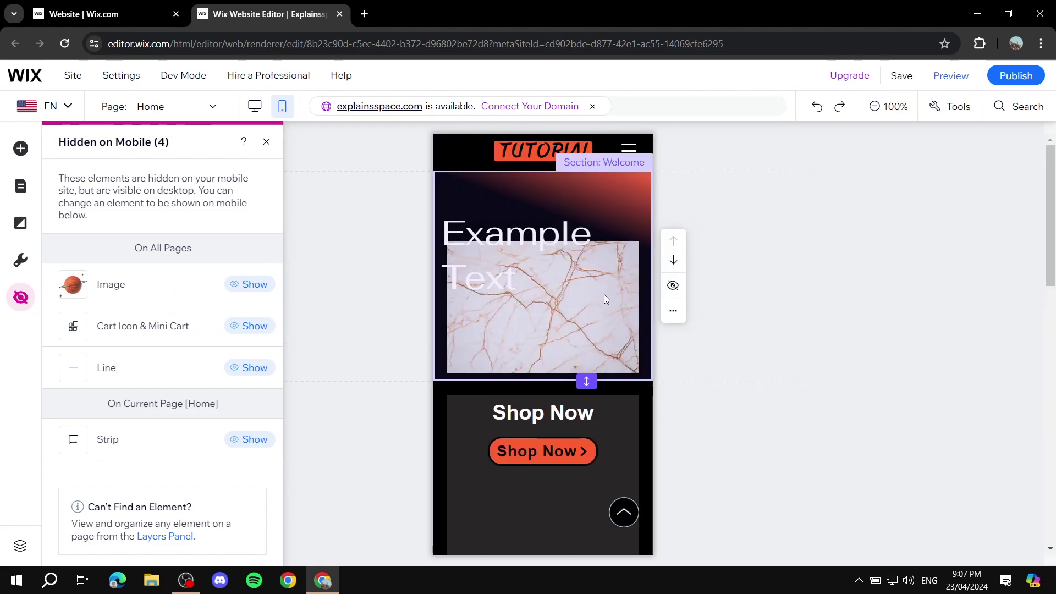
Move the Welcome section below the Shop Now section to check the page order, and undo the reordering and the hidden strip.
click(623, 190)
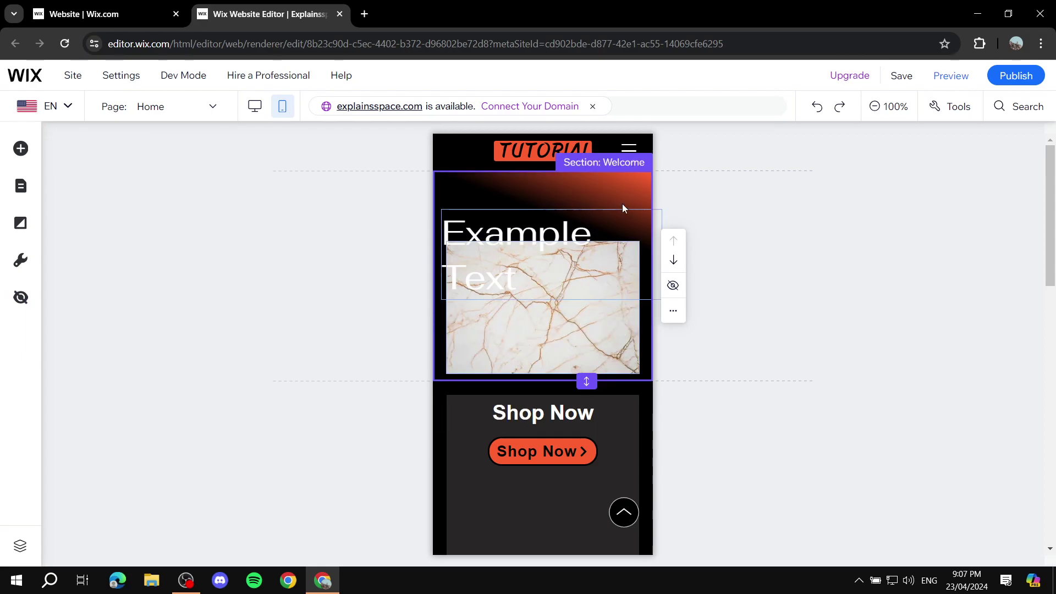
click(673, 260)
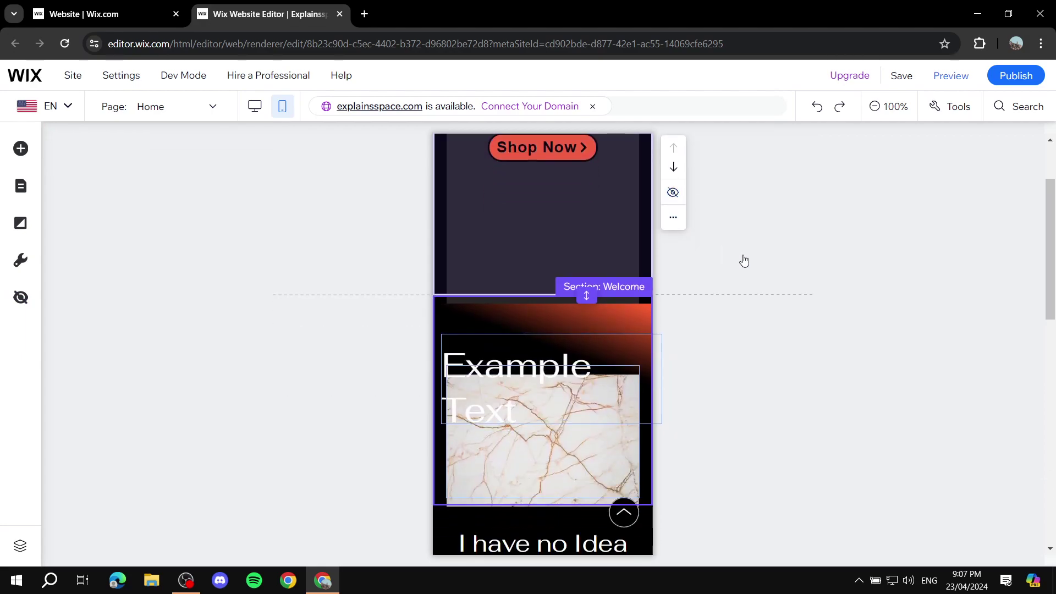
scroll(560, 219, up, 3)
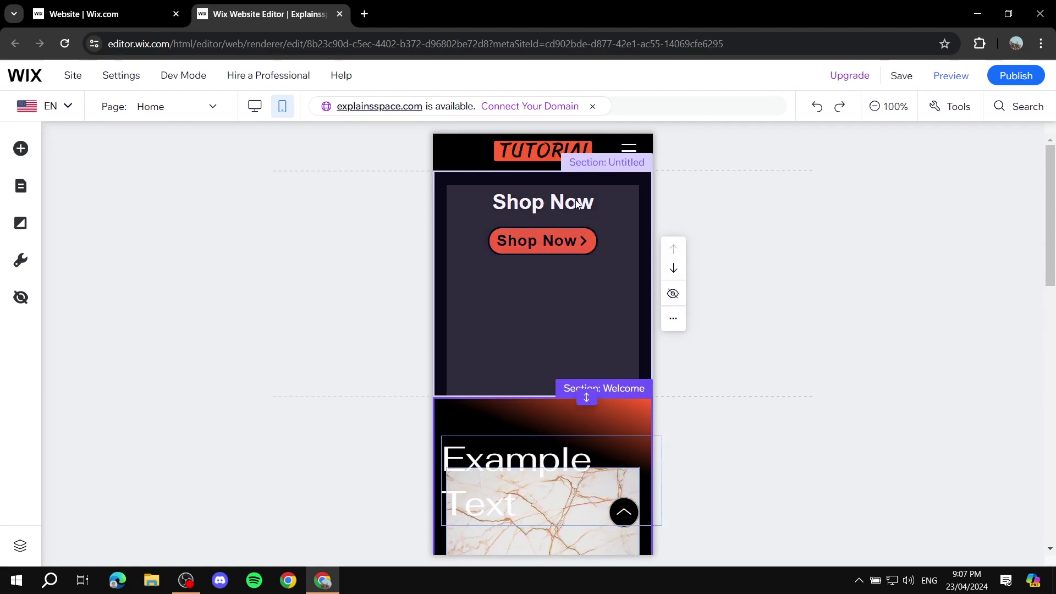
scroll(576, 203, down, 10)
scroll(570, 272, up, 10)
scroll(576, 265, down, 5)
scroll(572, 263, up, 5)
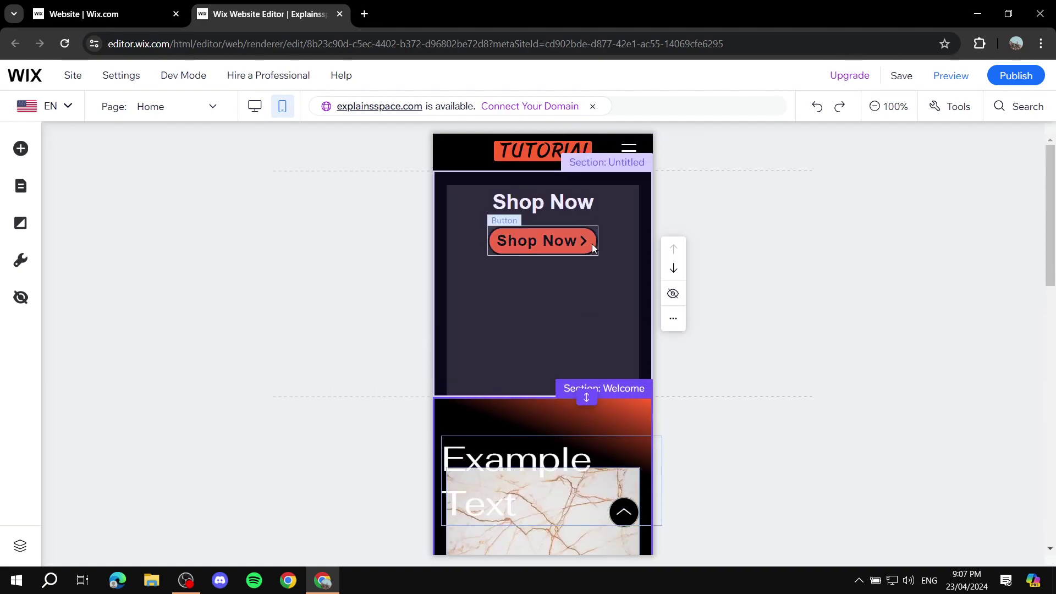
scroll(593, 242, down, 4)
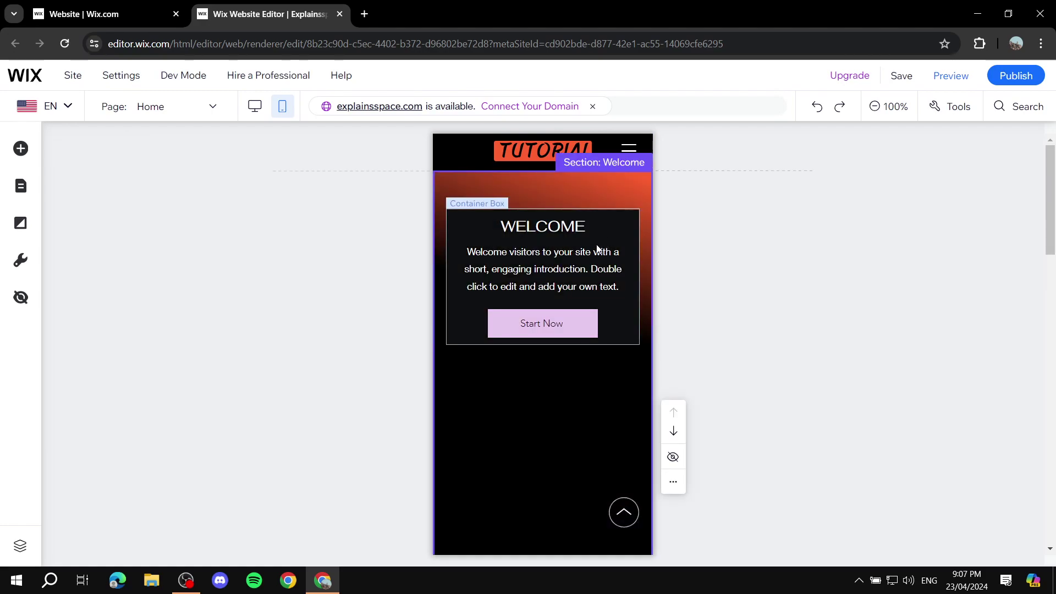
Move the strip containing the WELCOME box down slightly and select its empty second column.
click(606, 374)
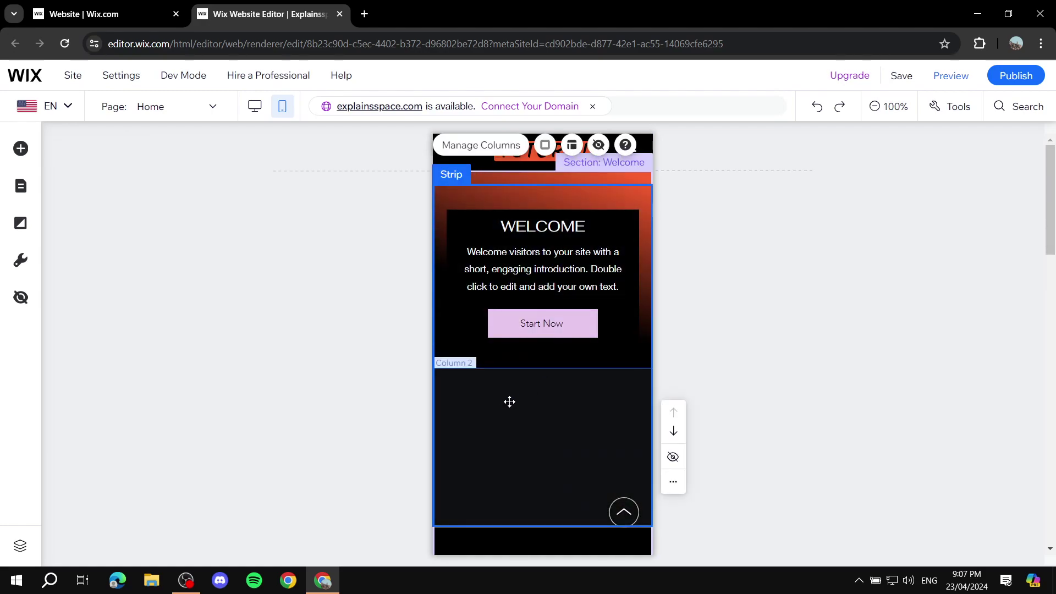
scroll(522, 419, down, 3)
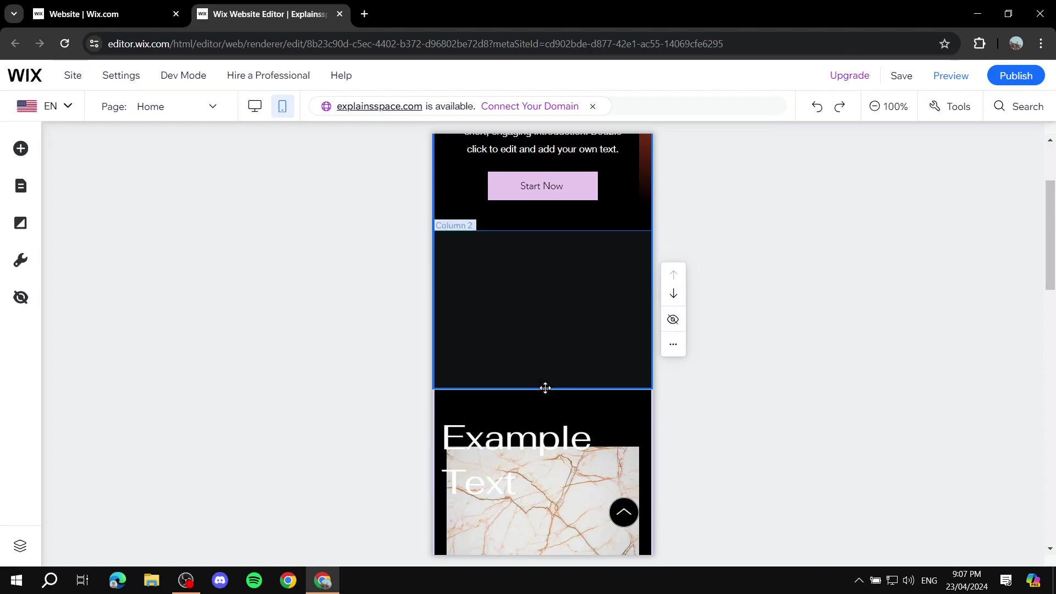
drag(545, 385, 549, 407)
click(570, 324)
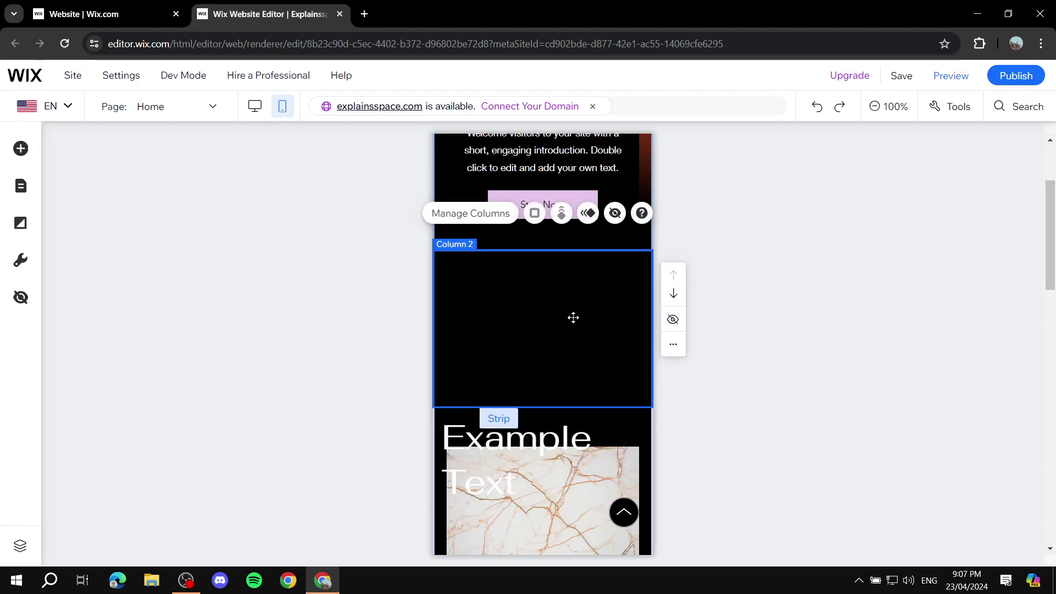
scroll(524, 349, down, 2)
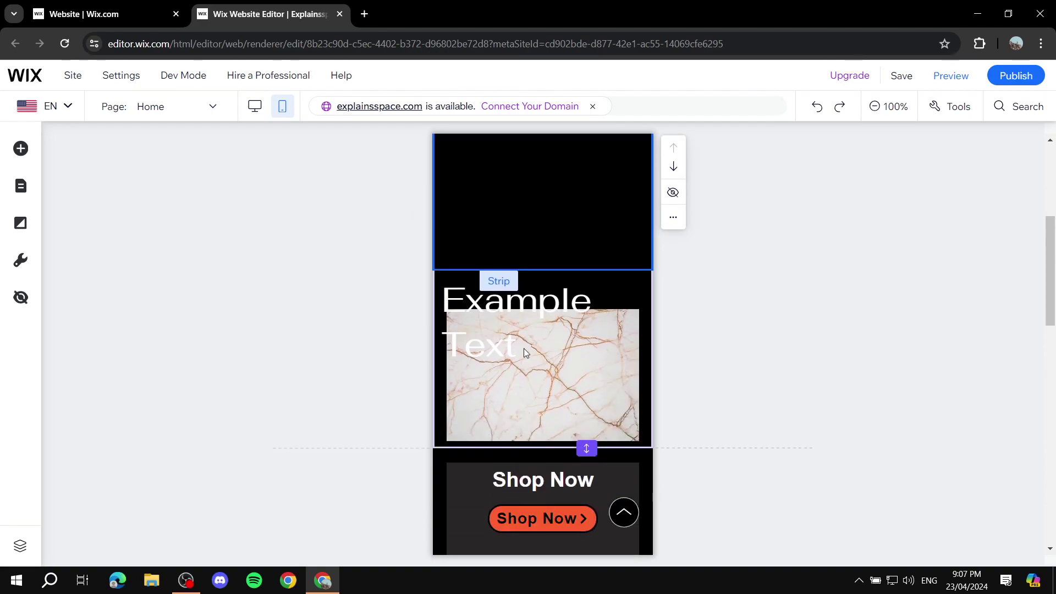
Move the Example Text and the marble image up into the empty second column below the WELCOME box.
scroll(519, 359, up, 2)
click(540, 431)
drag(540, 432, 538, 267)
click(582, 487)
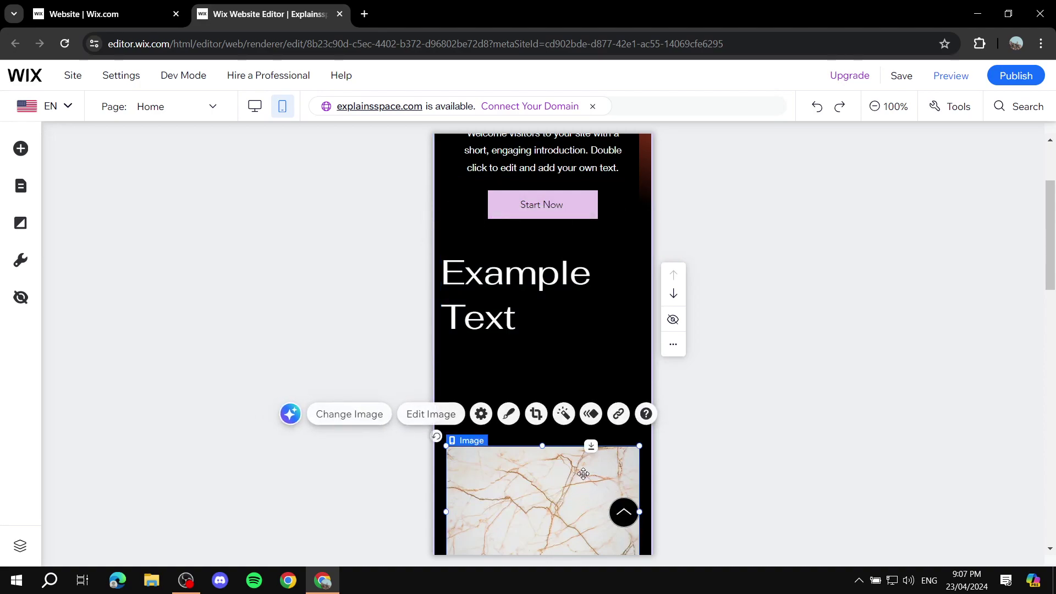
drag(582, 488, 575, 325)
Shorten the Welcome section to remove the empty space beneath the marble image.
click(572, 462)
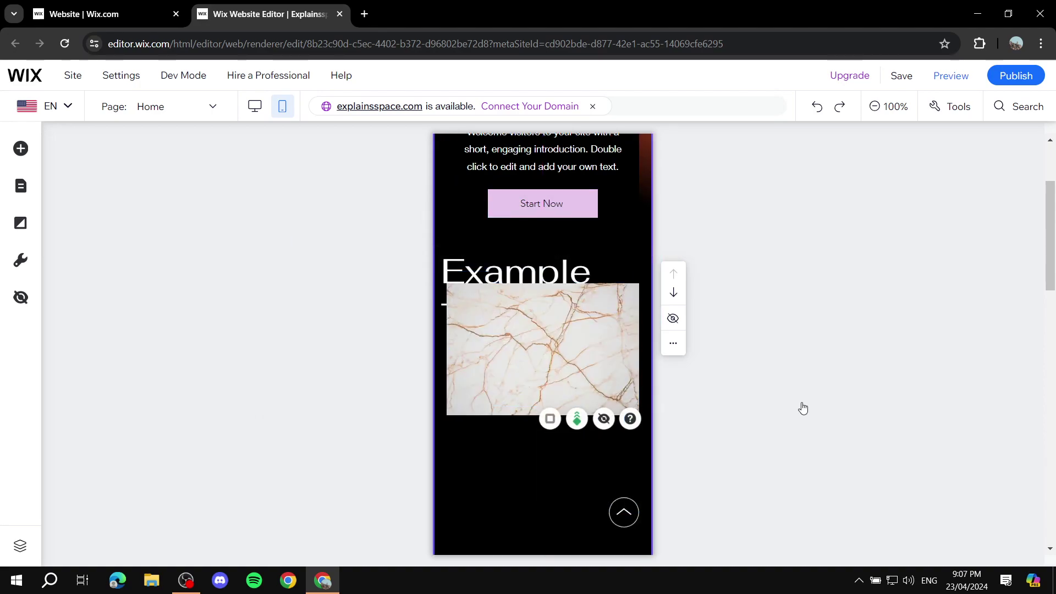
scroll(630, 363, down, 3)
drag(586, 447, 586, 291)
scroll(776, 275, up, 4)
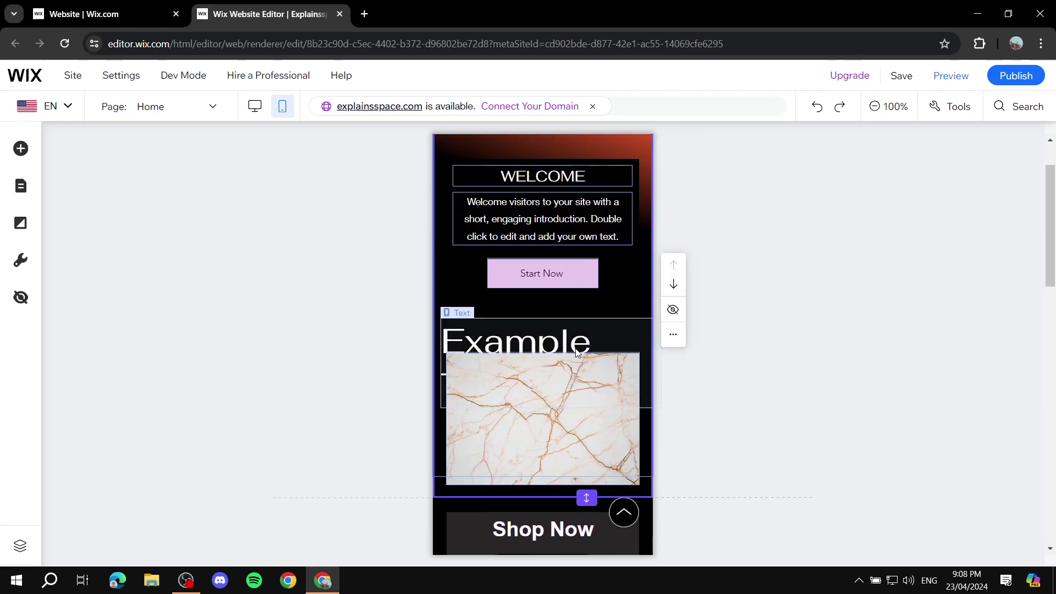
Nudge the marble image slightly down and shift the Example Text slightly up within the second column.
click(577, 429)
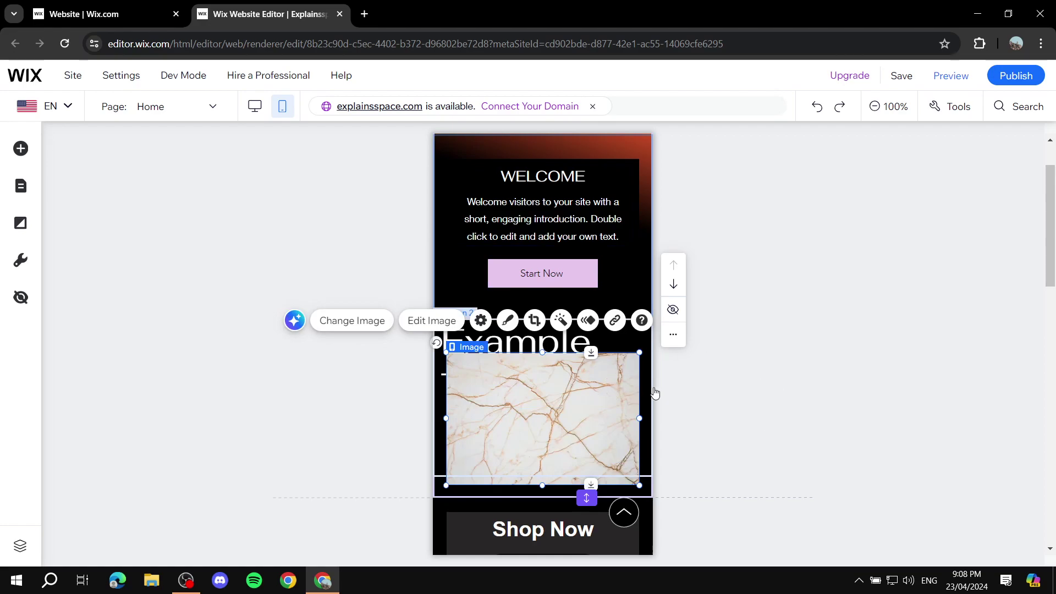
drag(579, 438, 574, 360)
click(557, 351)
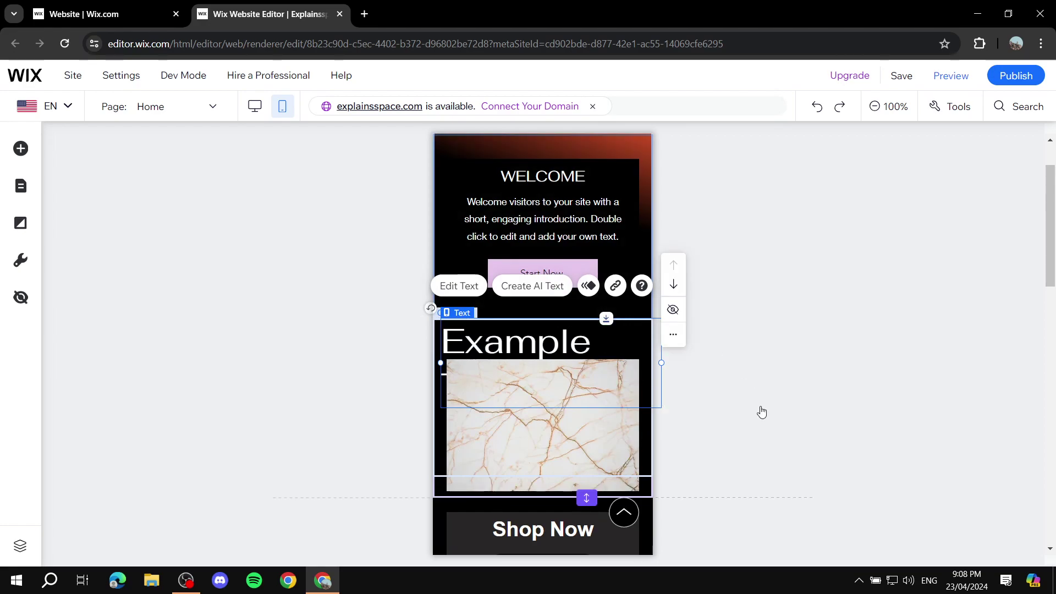
drag(609, 372, 586, 351)
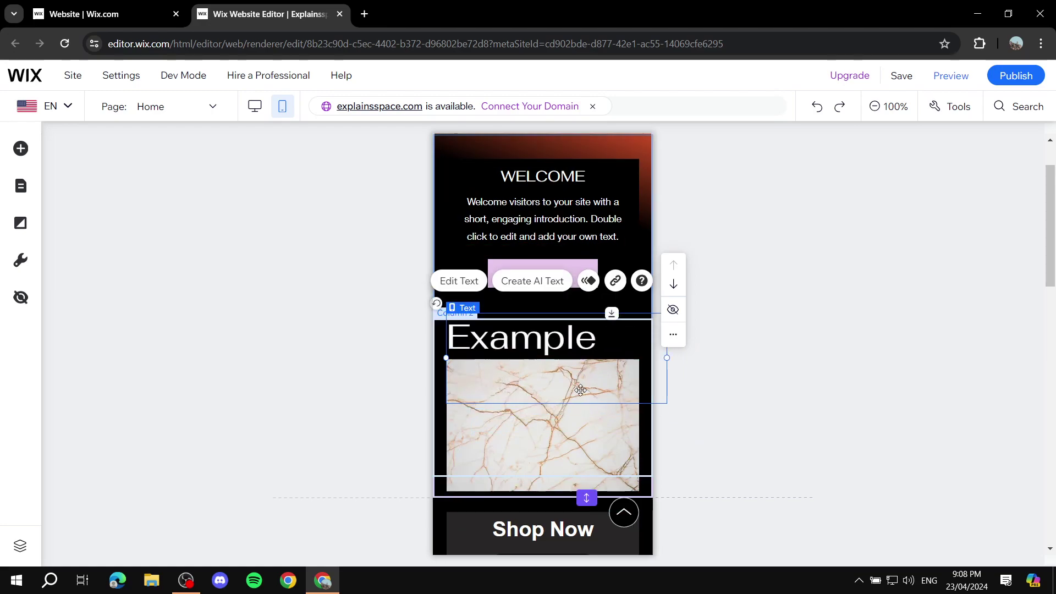
Shrink the marble image to about half its width and position the Example Text above it.
click(569, 438)
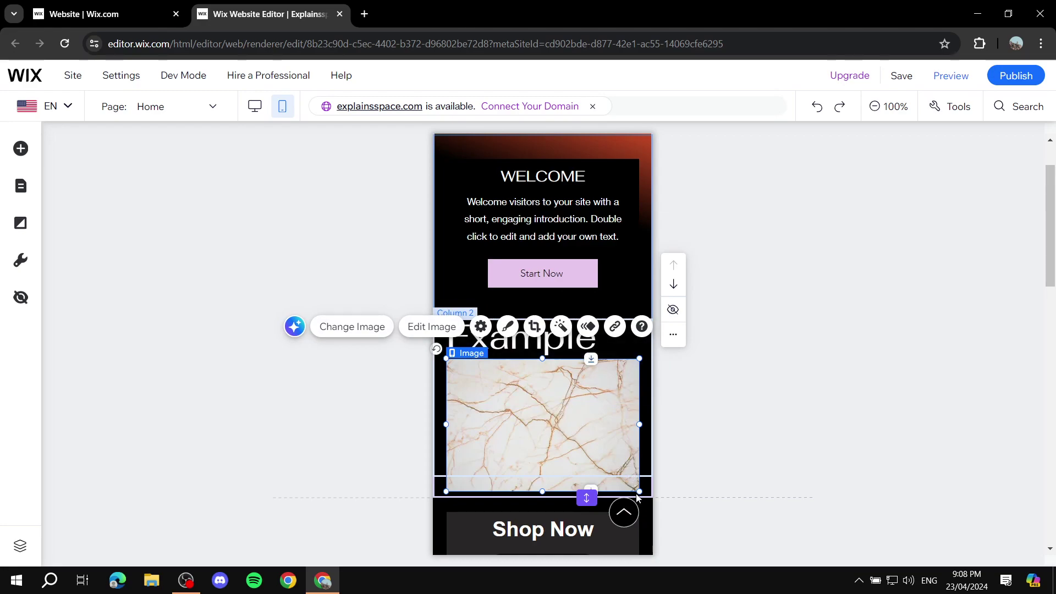
drag(640, 490, 571, 465)
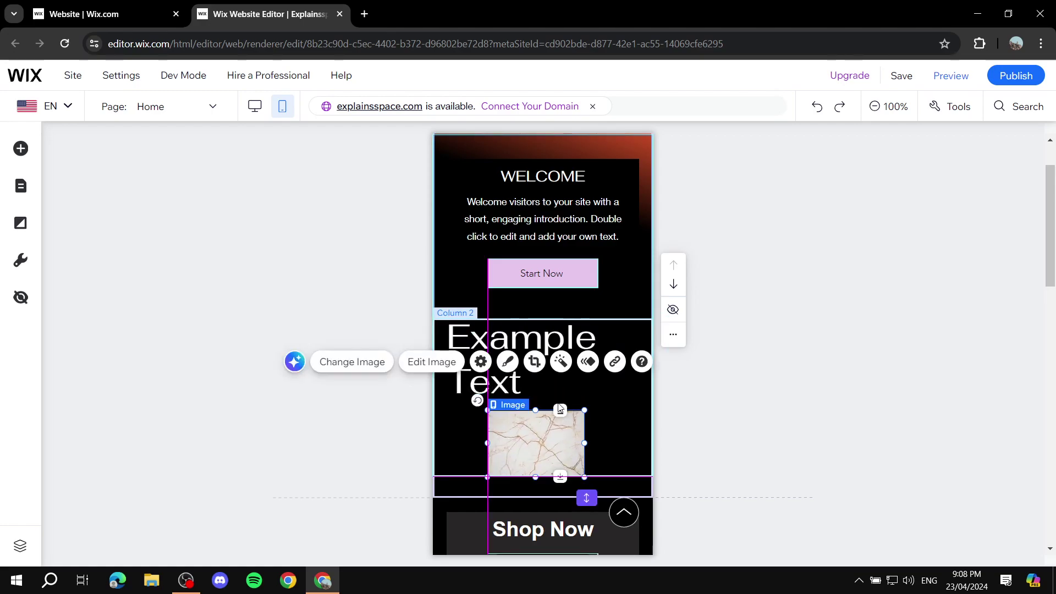
click(542, 353)
drag(547, 335, 606, 367)
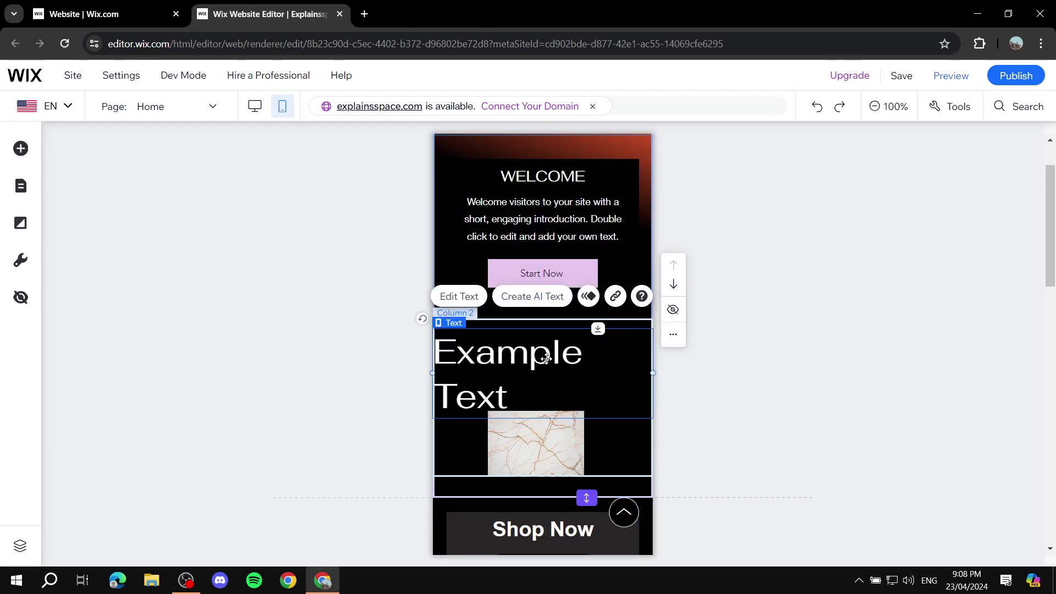
mouse_move(582, 370)
mouse_down()
mouse_move(568, 379)
mouse_move(594, 361)
mouse_up()
Format the Example Text as centred Heading 1 with an 18 px font size and shift it over the image.
click(459, 286)
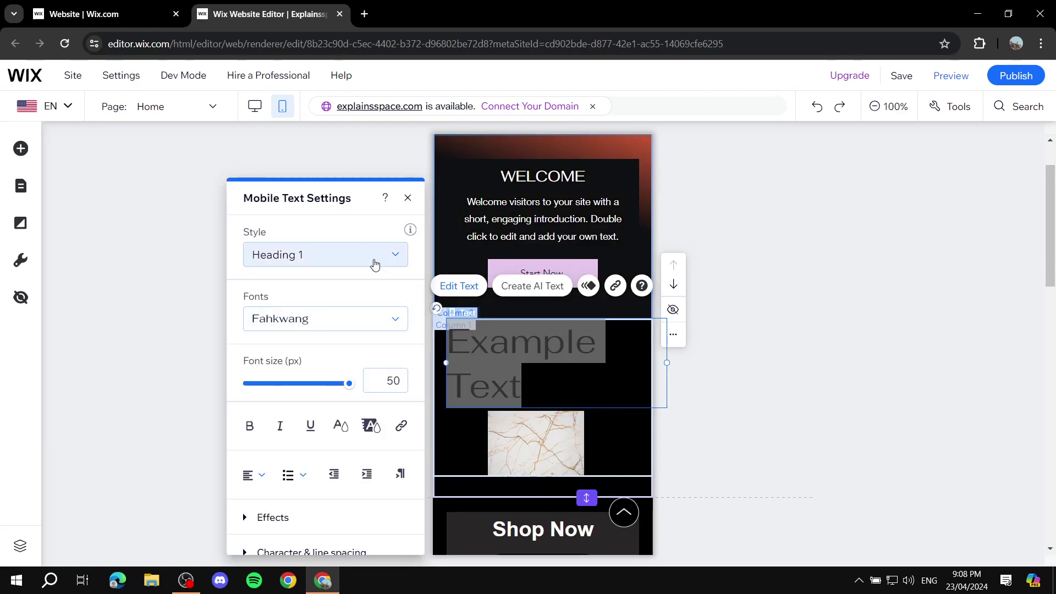
click(373, 258)
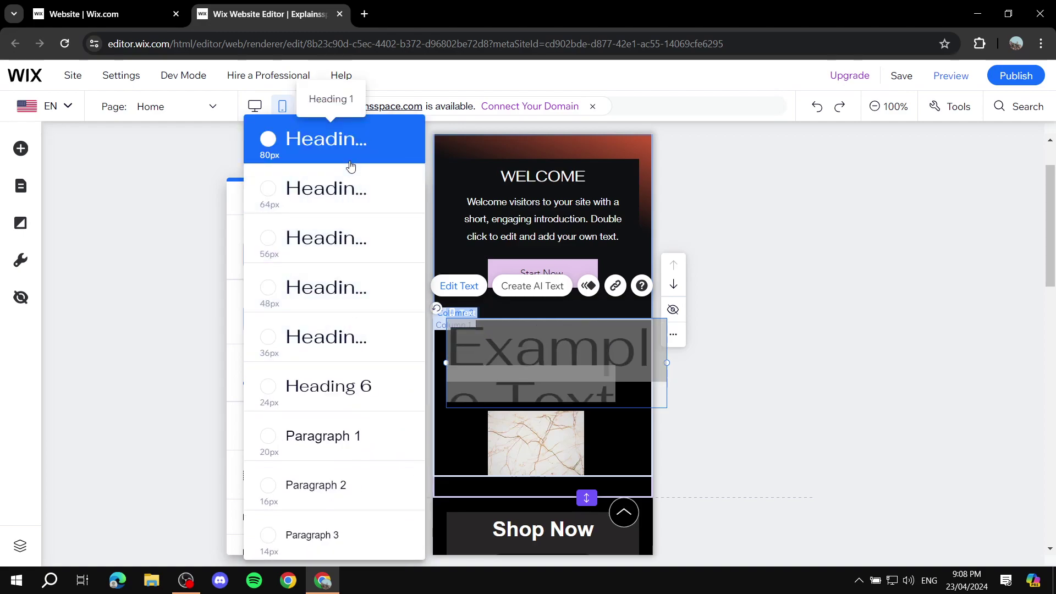
click(333, 141)
scroll(344, 325, down, 2)
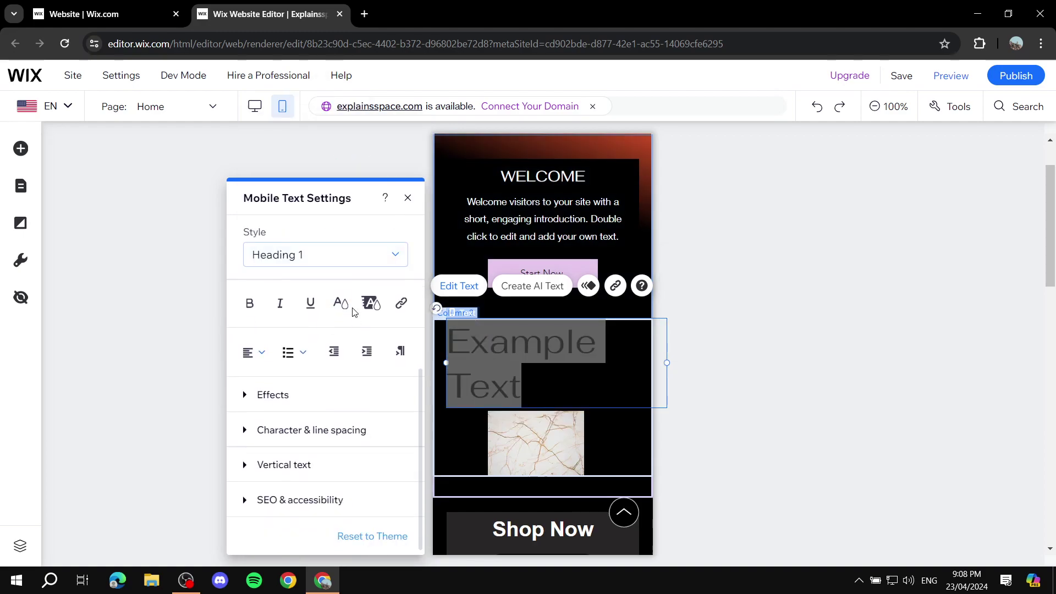
scroll(348, 338, up, 2)
drag(349, 389, 273, 384)
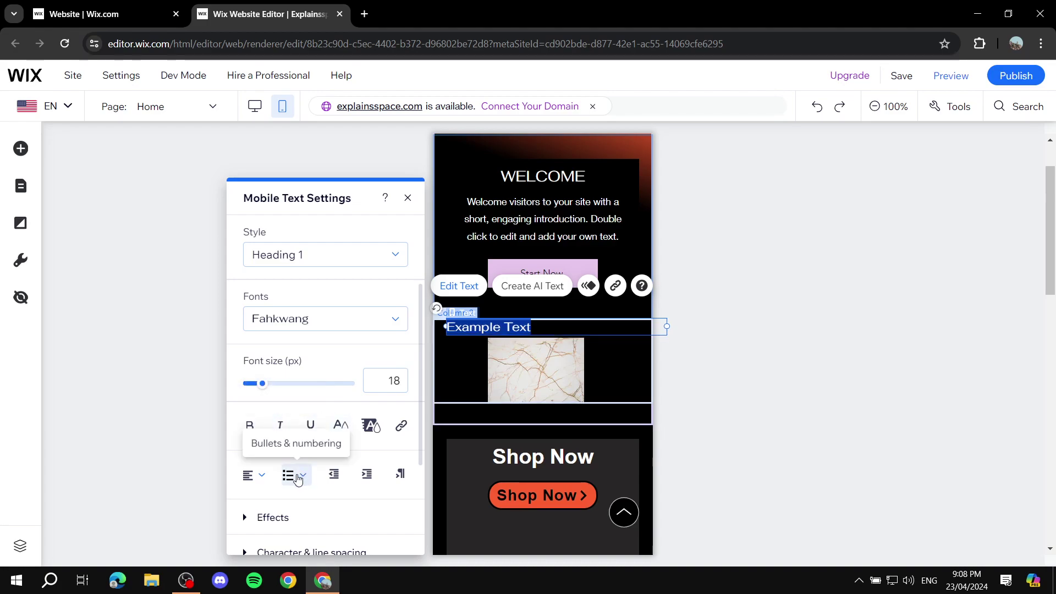
click(259, 500)
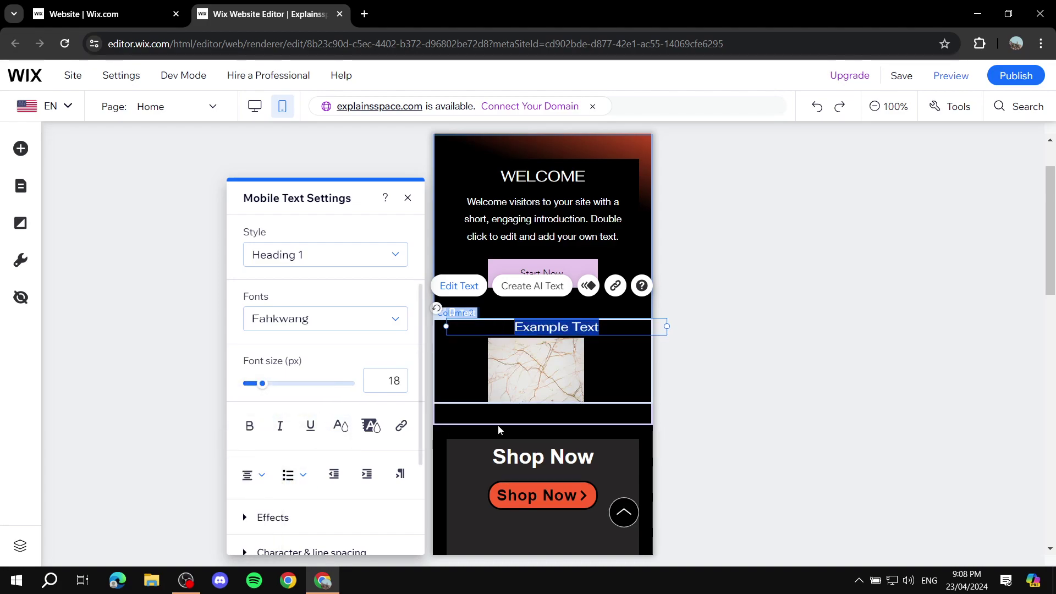
click(617, 348)
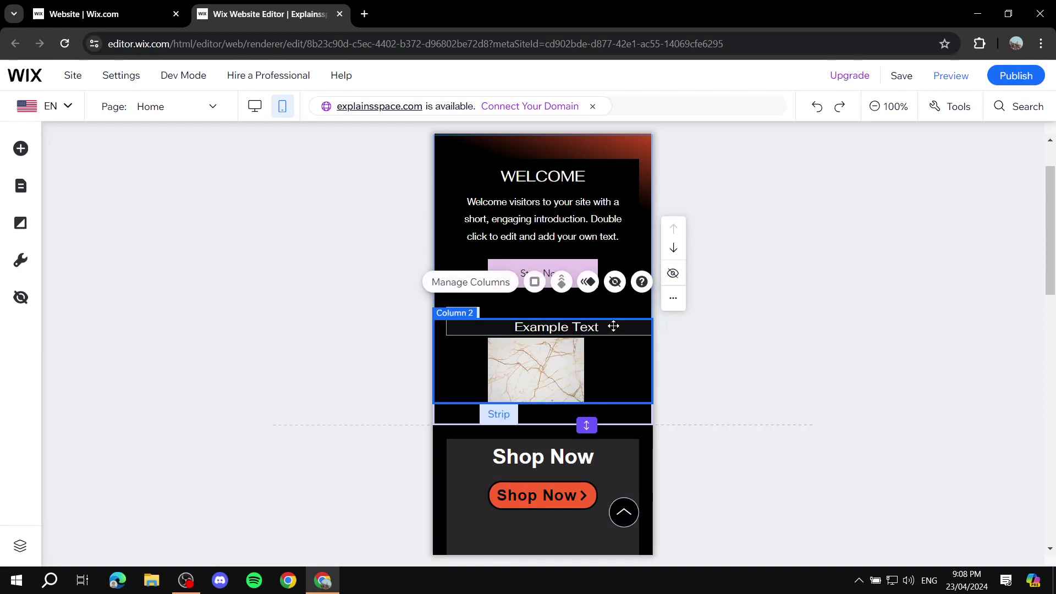
drag(611, 326, 594, 333)
Extend the second column downward and move the marble image lower to leave a gap under the text.
click(566, 361)
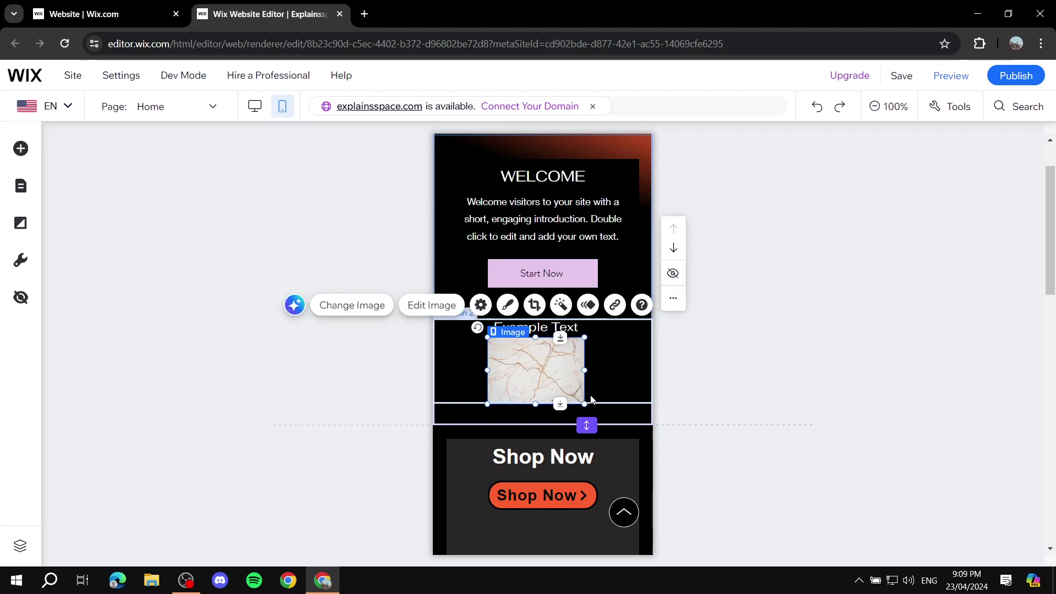
click(611, 404)
drag(618, 401, 618, 447)
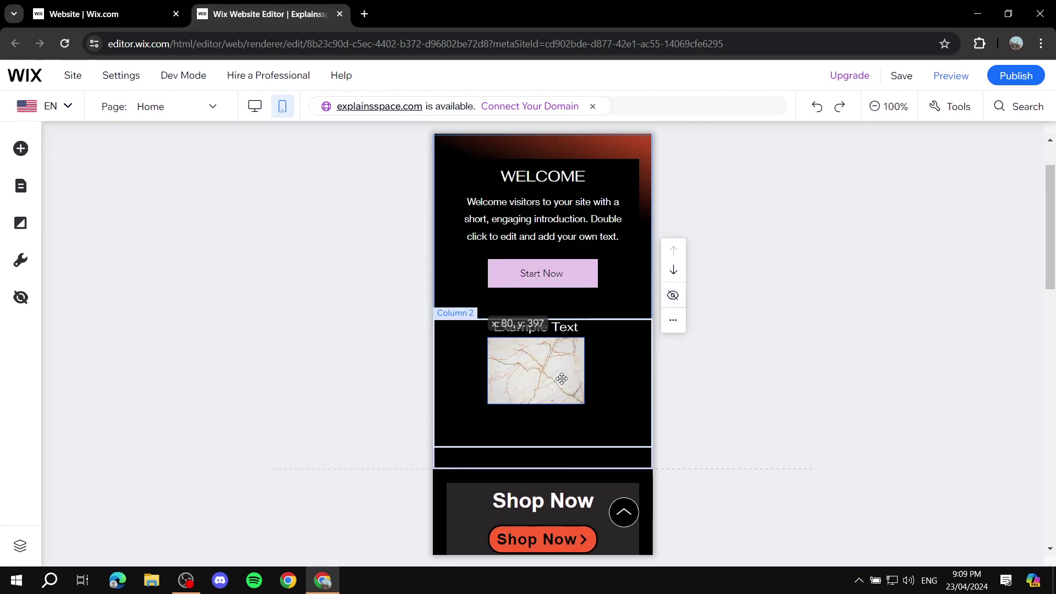
drag(563, 364, 559, 392)
click(618, 378)
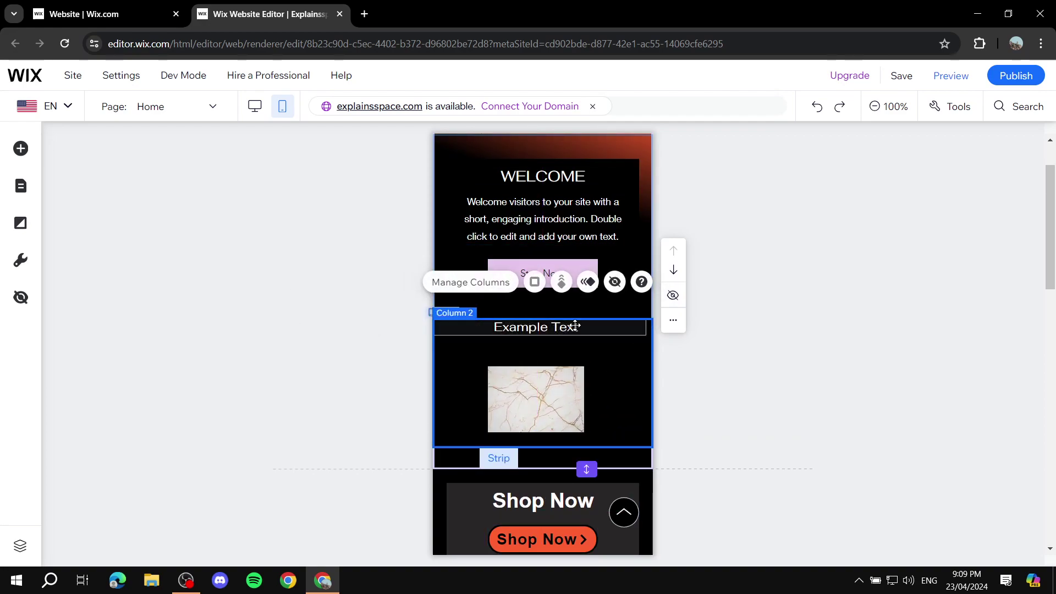
Centre the Example Text in the column, then enlarge the marble image and centre it beneath the text.
click(575, 327)
drag(575, 327, 574, 327)
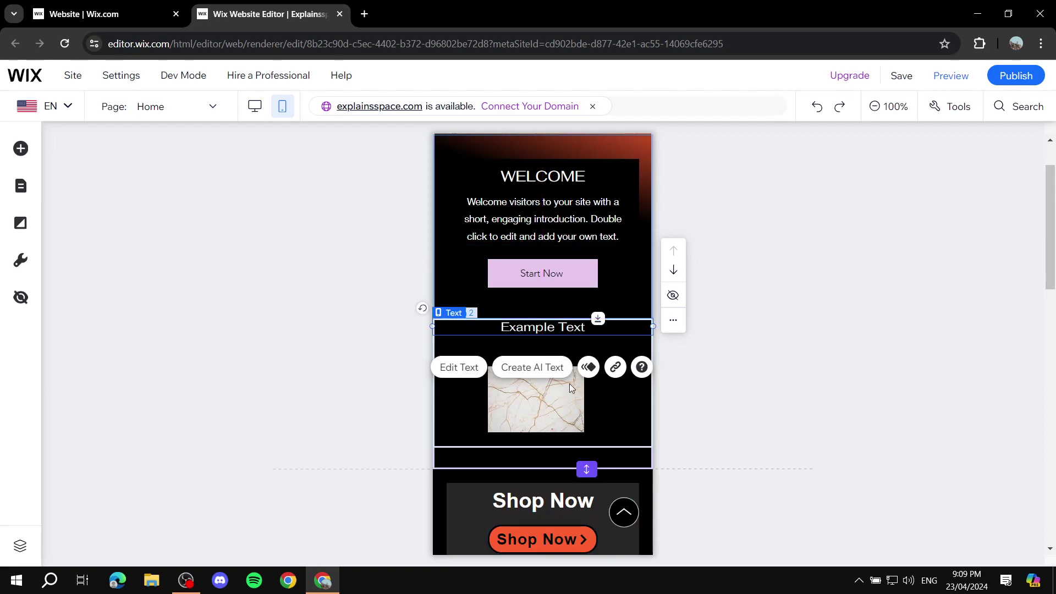
click(570, 384)
drag(585, 432, 627, 431)
drag(579, 404, 560, 379)
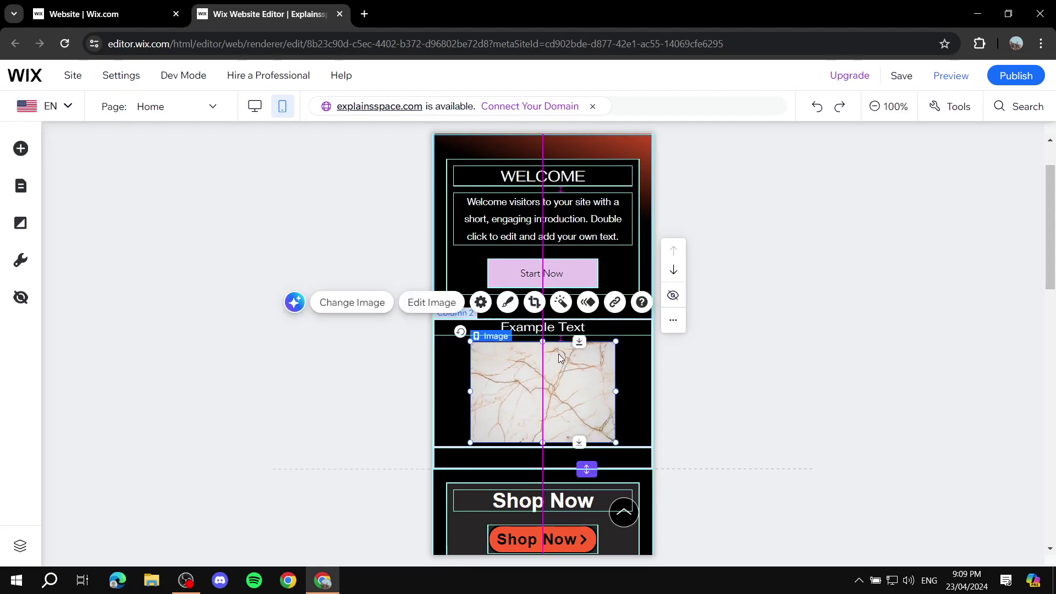
Set the Example Text font size to 22 px and close its text settings.
click(533, 324)
click(459, 367)
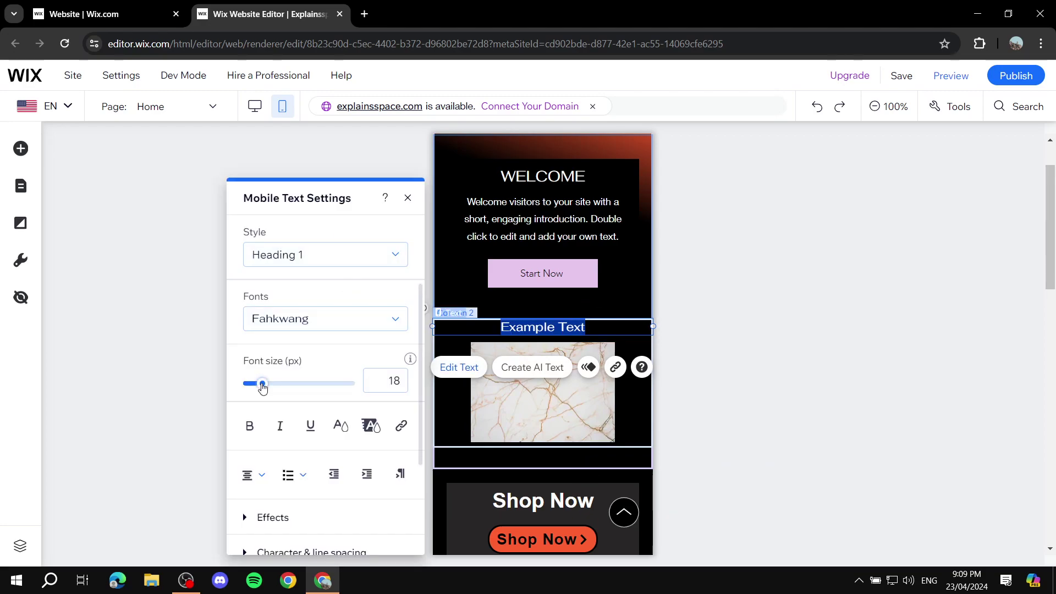
drag(262, 387, 273, 390)
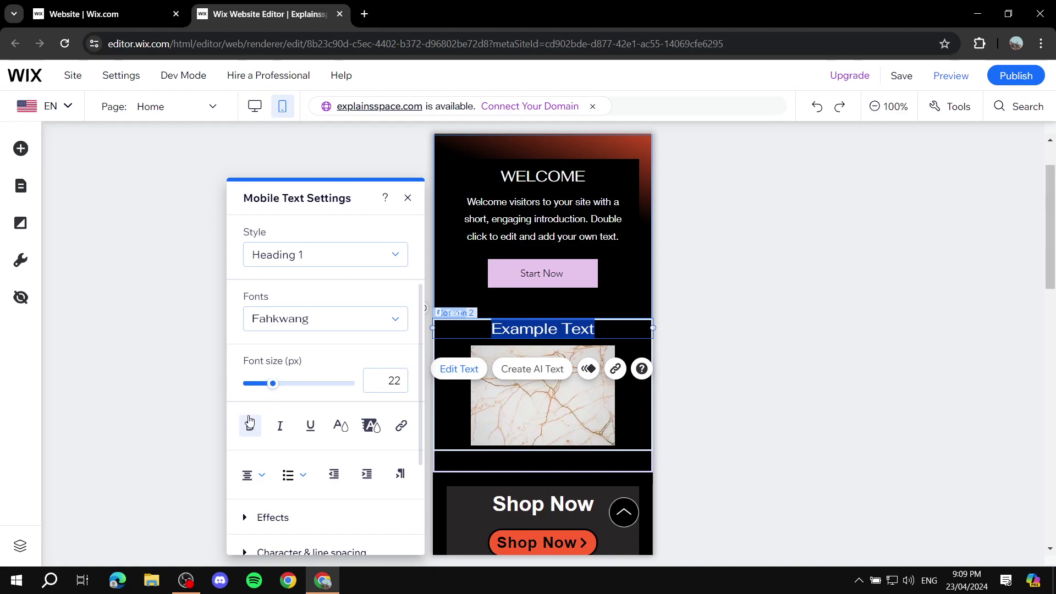
click(170, 355)
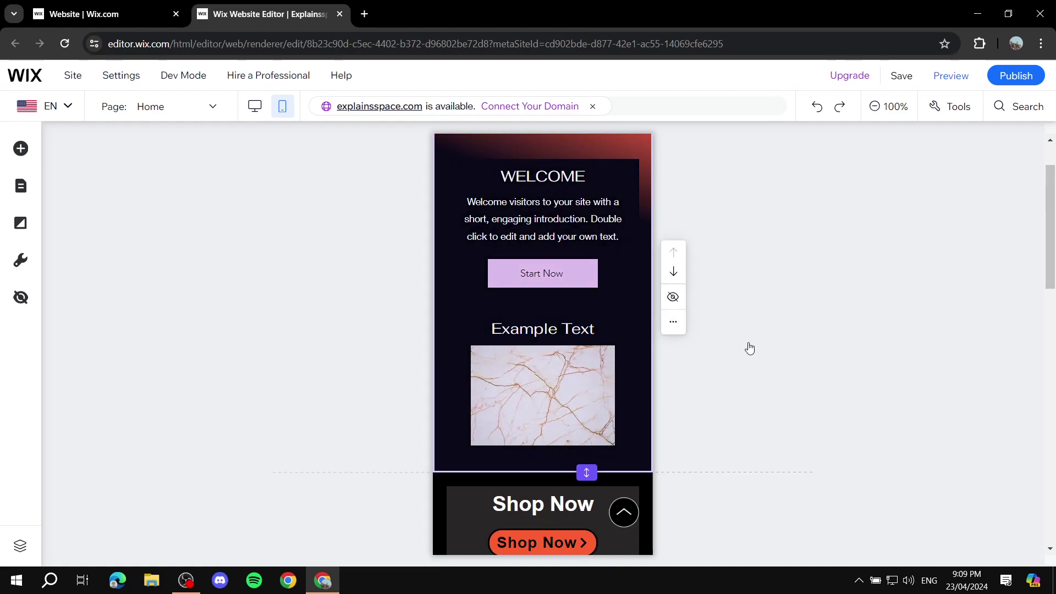
Review the mobile layout from the header and Welcome section through the Shop Now and I have no Idea sections.
scroll(681, 319, down, 4)
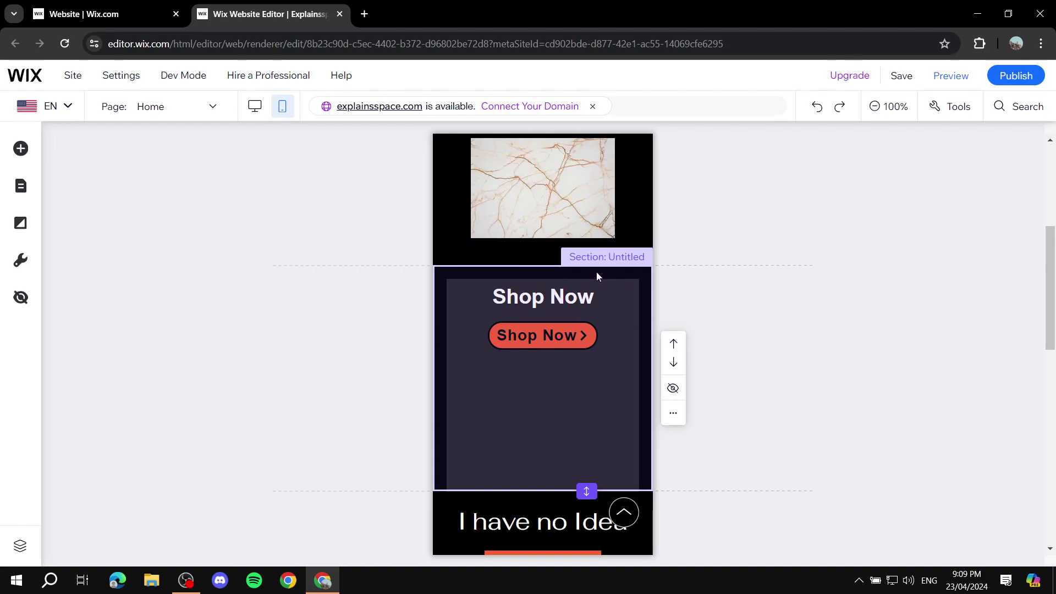
scroll(594, 257, up, 5)
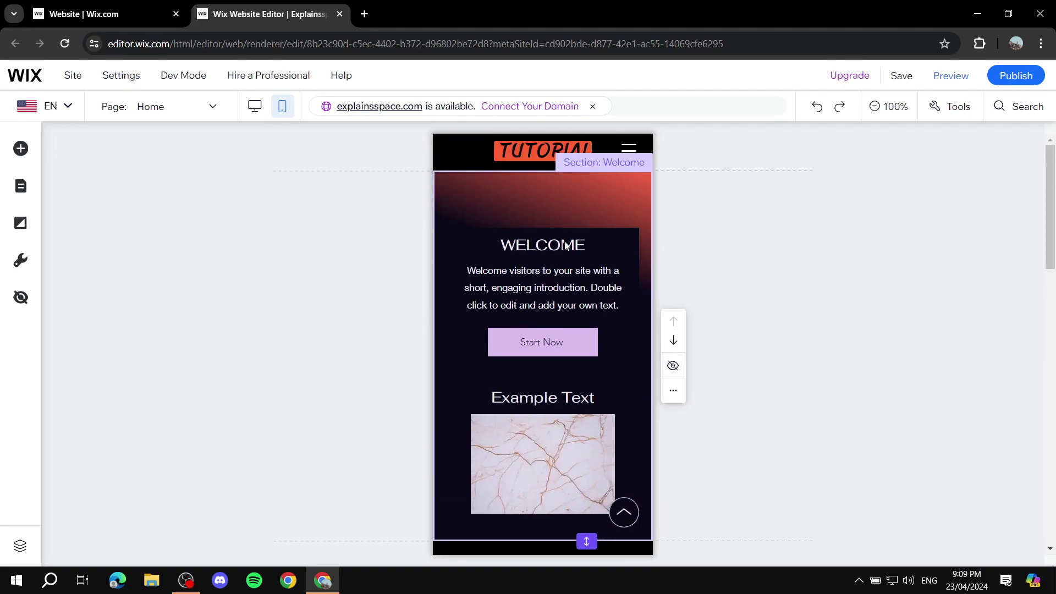
scroll(565, 242, down, 5)
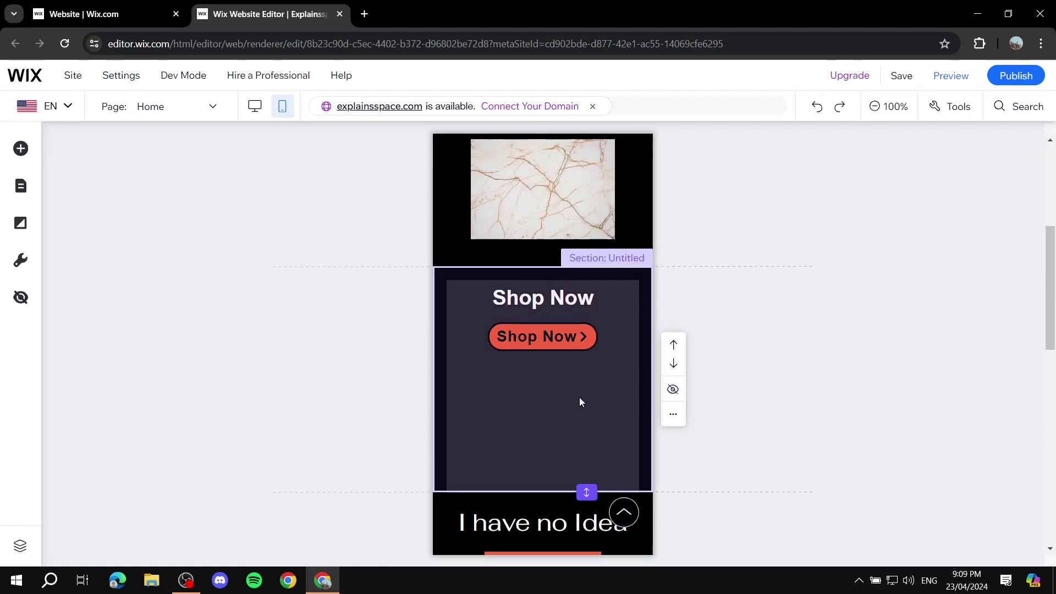
scroll(526, 298, down, 4)
scroll(566, 299, up, 3)
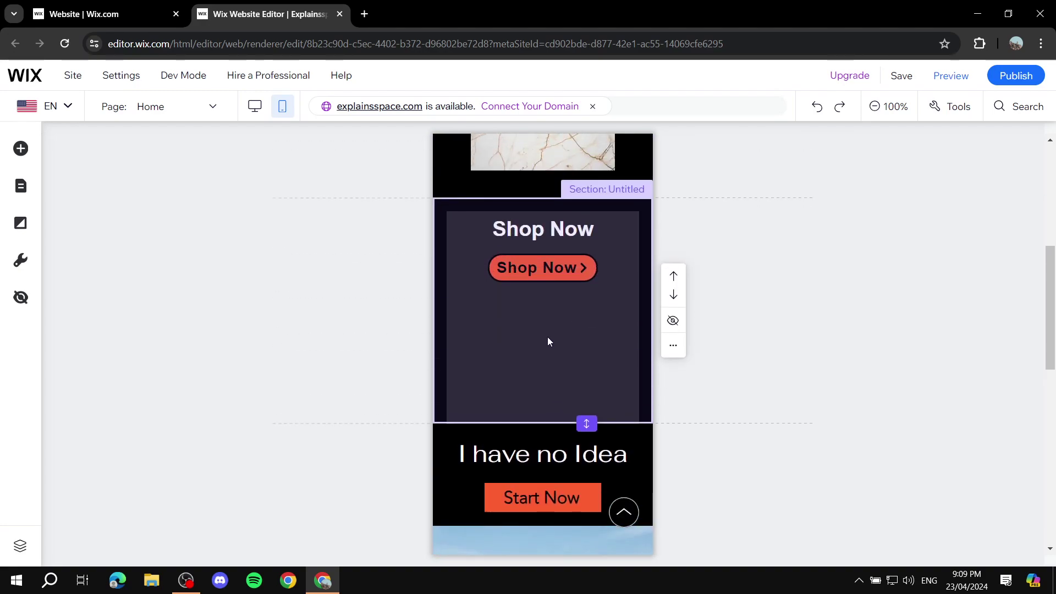
scroll(576, 249, up, 6)
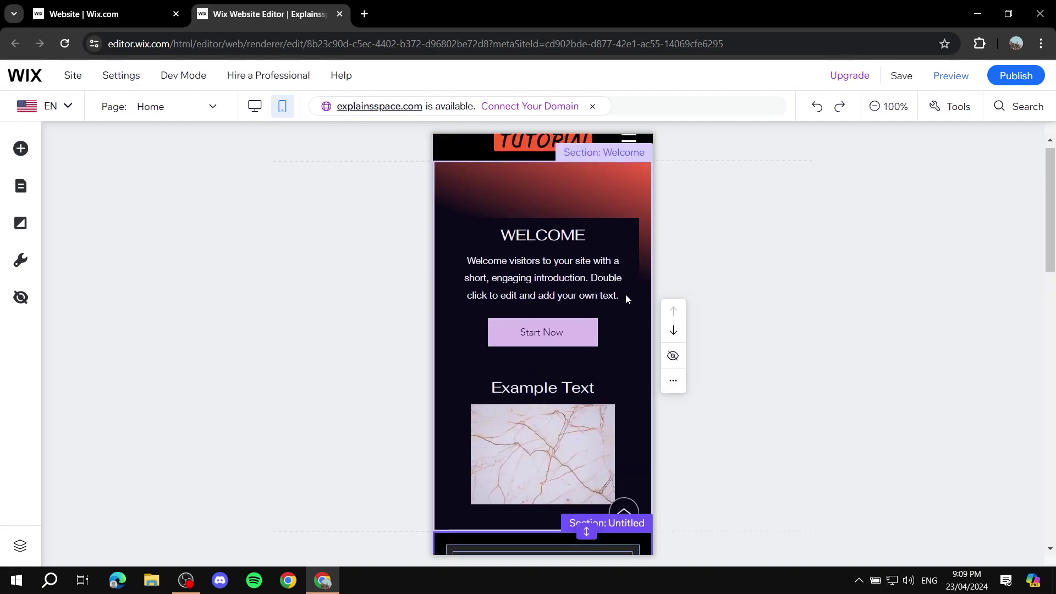
scroll(626, 296, down, 10)
scroll(599, 397, up, 4)
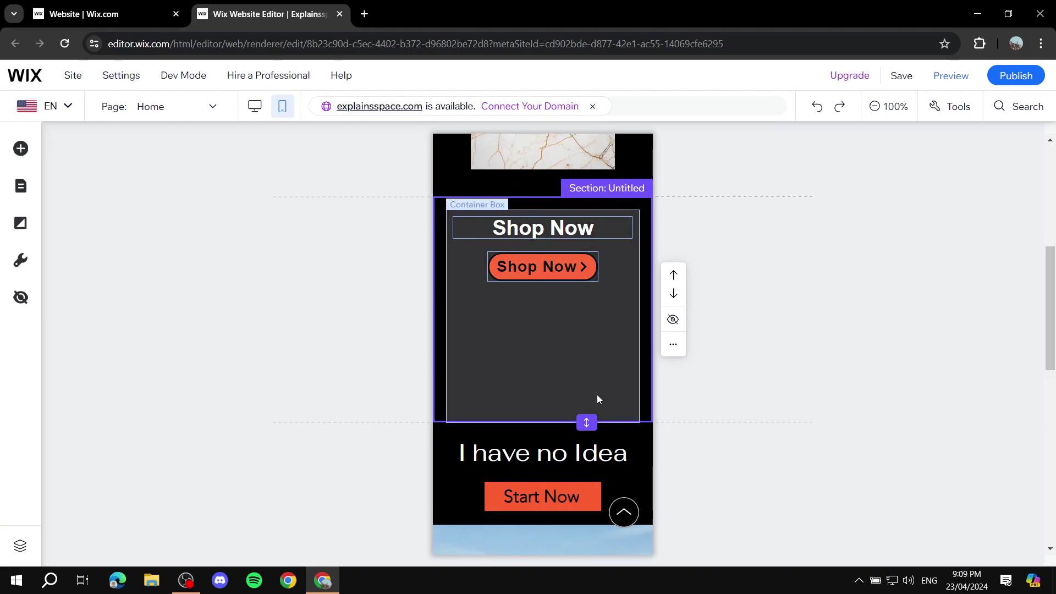
scroll(599, 385, down, 4)
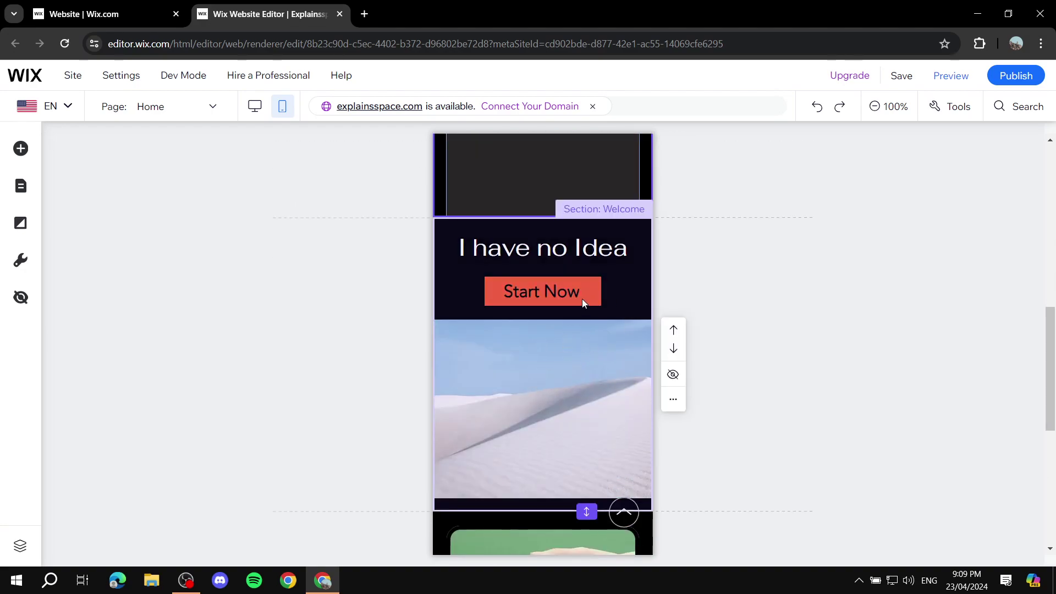
scroll(571, 315, up, 5)
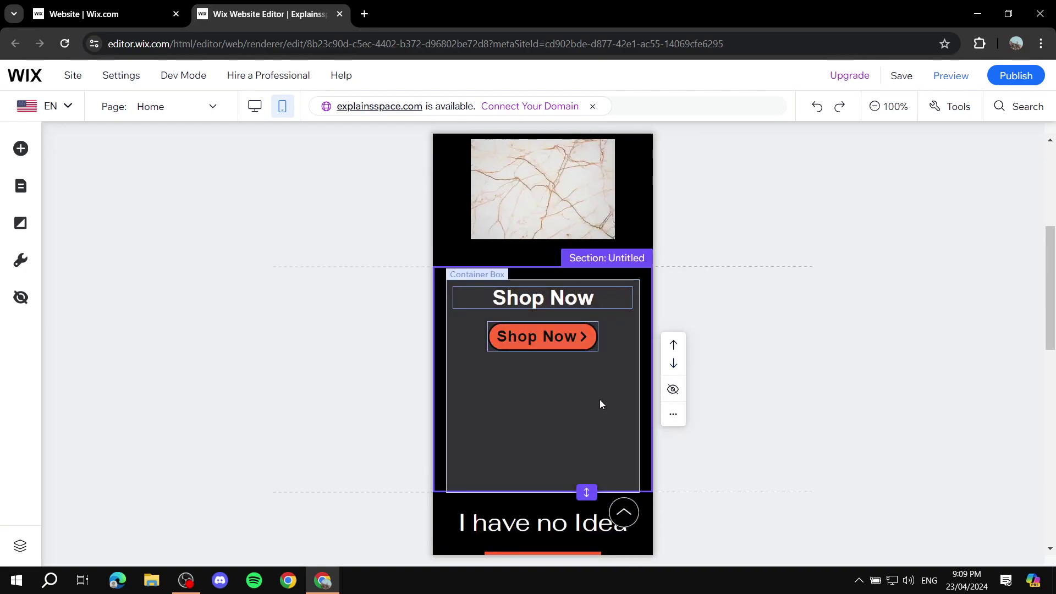
Hide the Shop Now and I have no Idea sections on mobile and look over the remaining page.
click(673, 389)
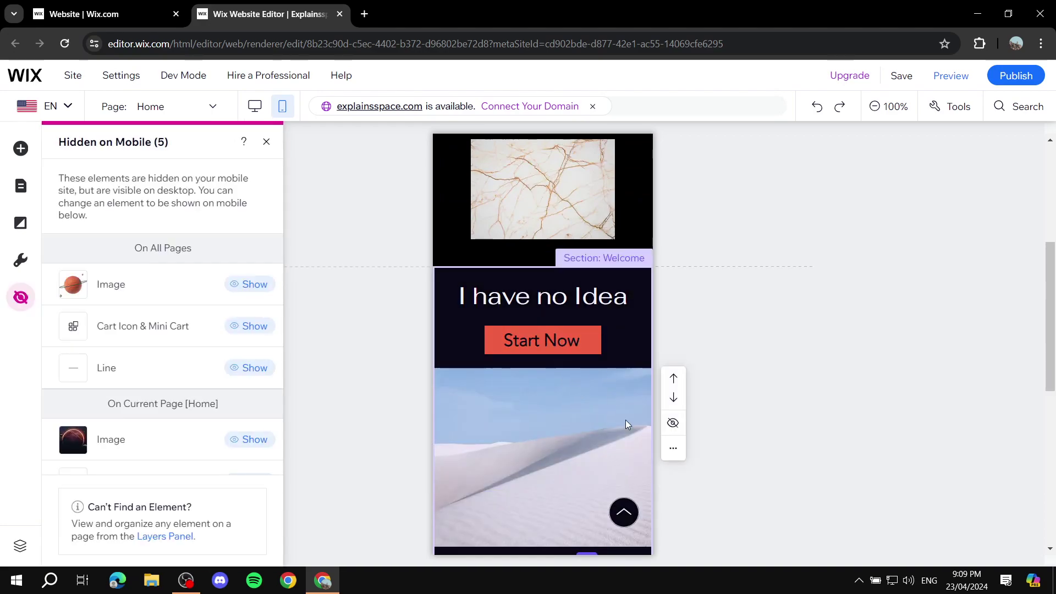
click(626, 420)
click(674, 424)
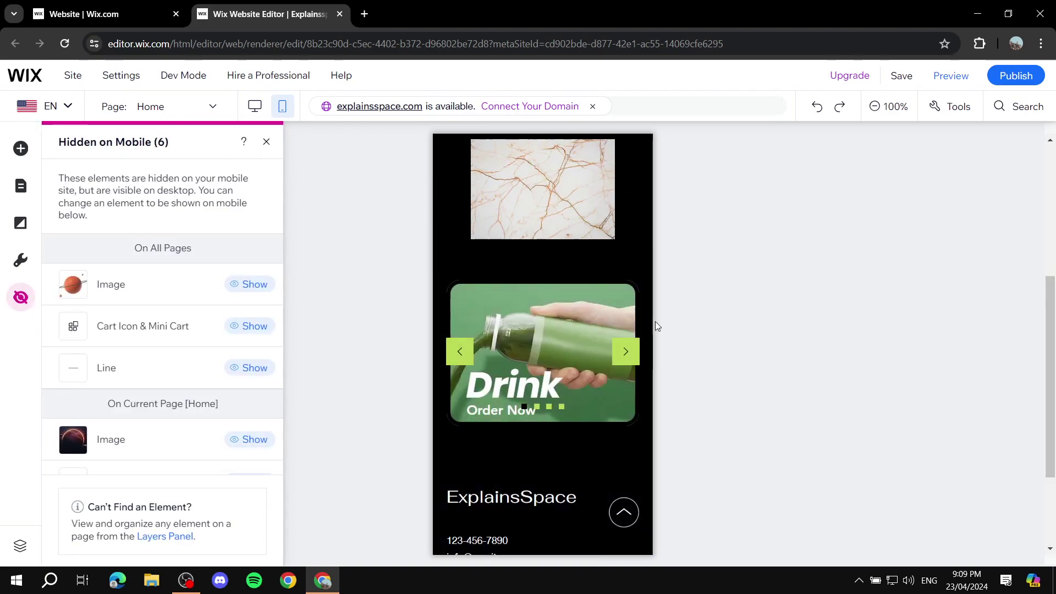
scroll(612, 322, up, 5)
scroll(612, 303, down, 5)
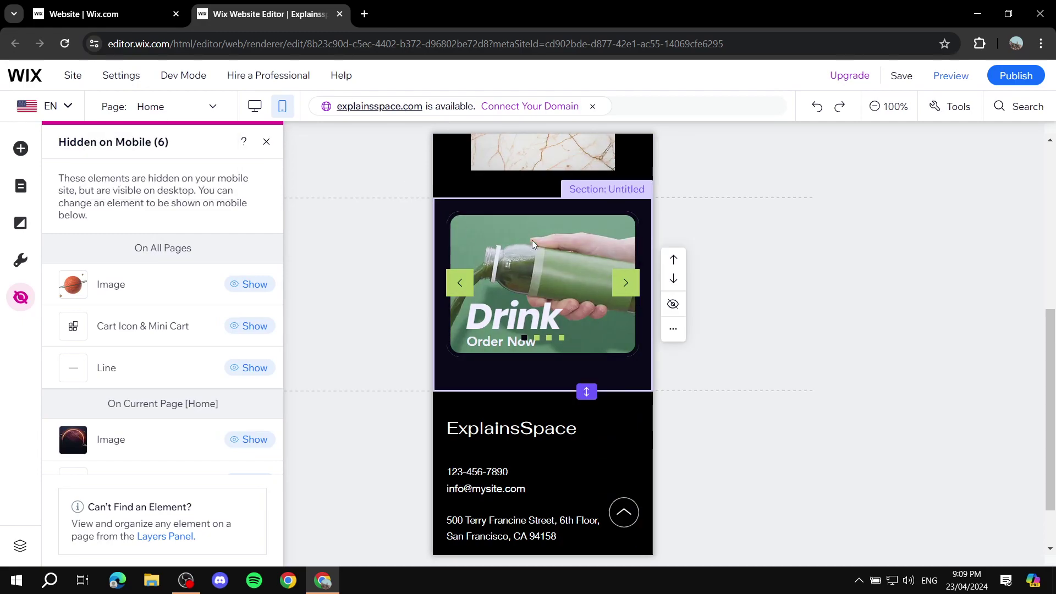
click(573, 277)
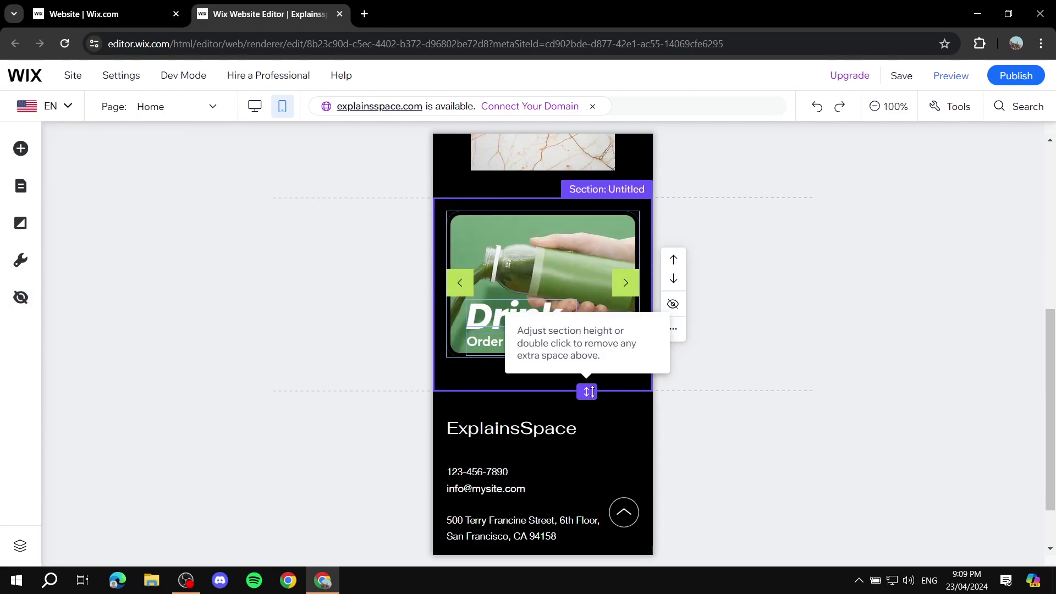
Increase the slideshow section's height, stretch the slideshow down to fill it, and undo the last unintended layout change.
drag(592, 400, 587, 421)
click(562, 352)
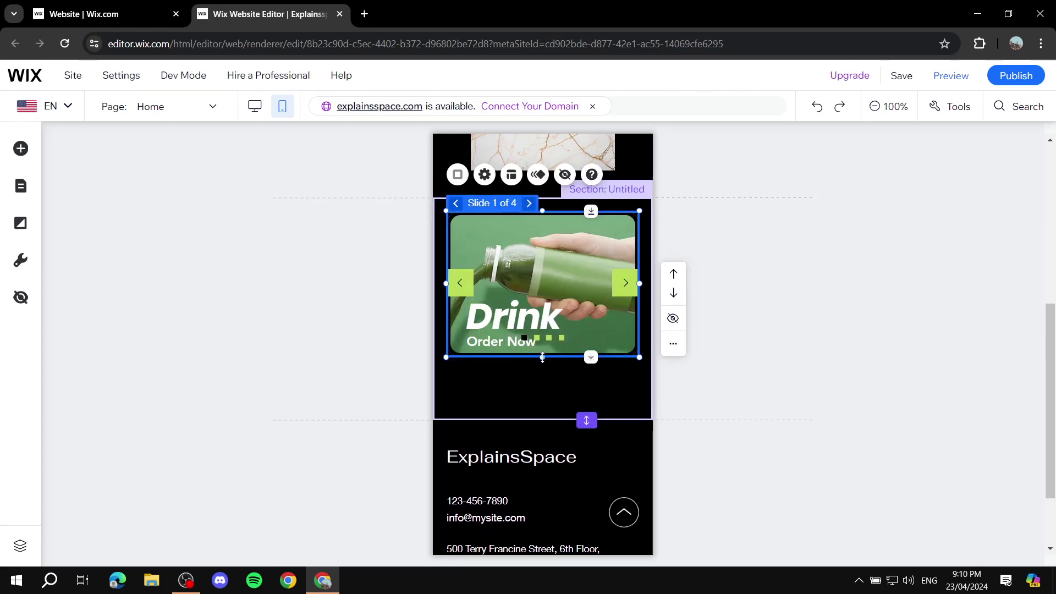
drag(543, 357, 587, 459)
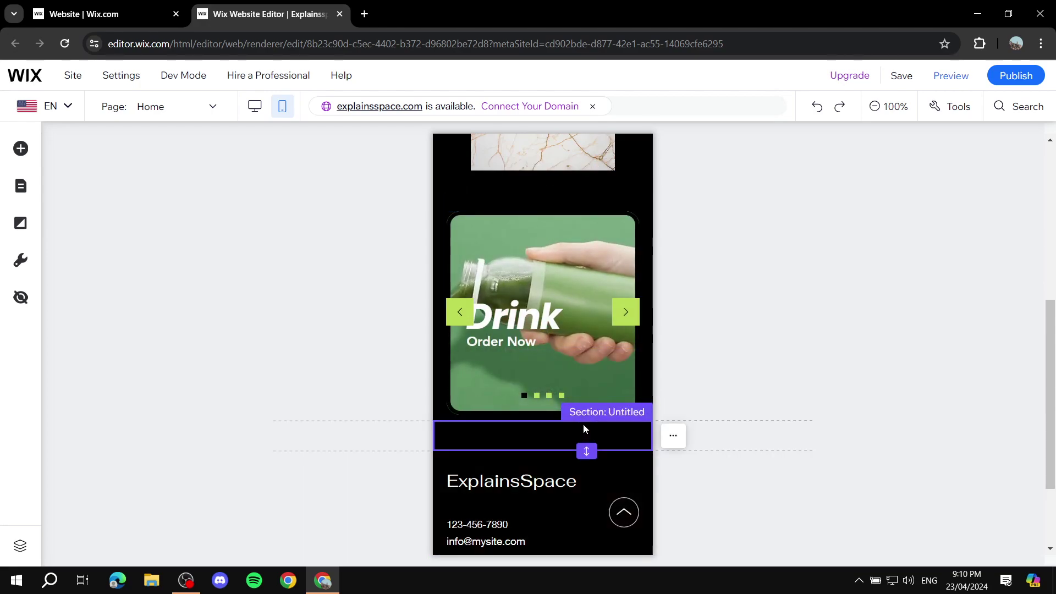
key(ctrl+z)
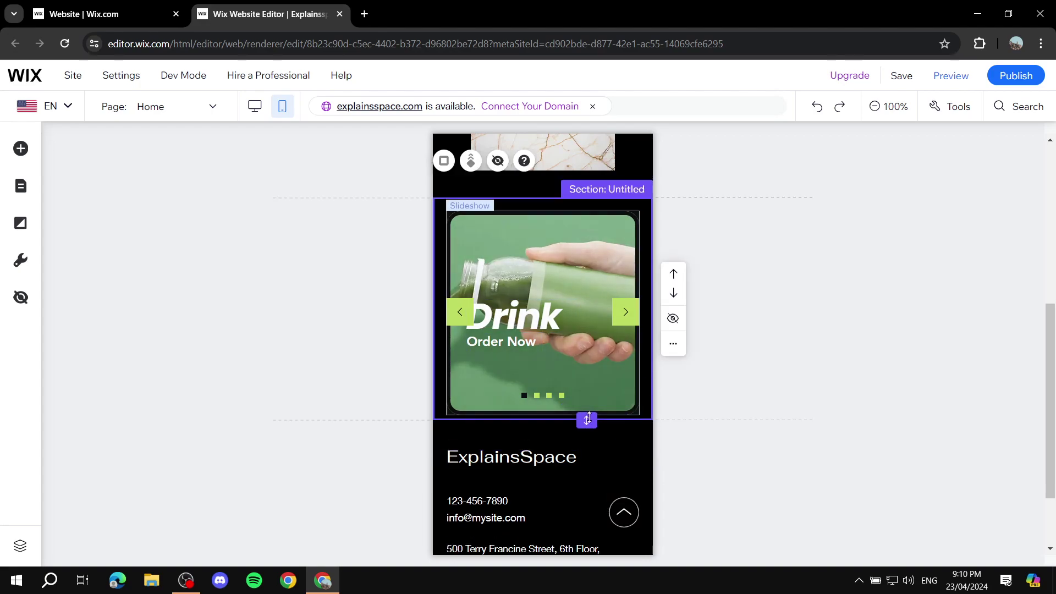
Extend the slideshow section further toward the footer and lengthen the slideshow until it nearly reaches the section's lower edge.
drag(586, 421, 579, 478)
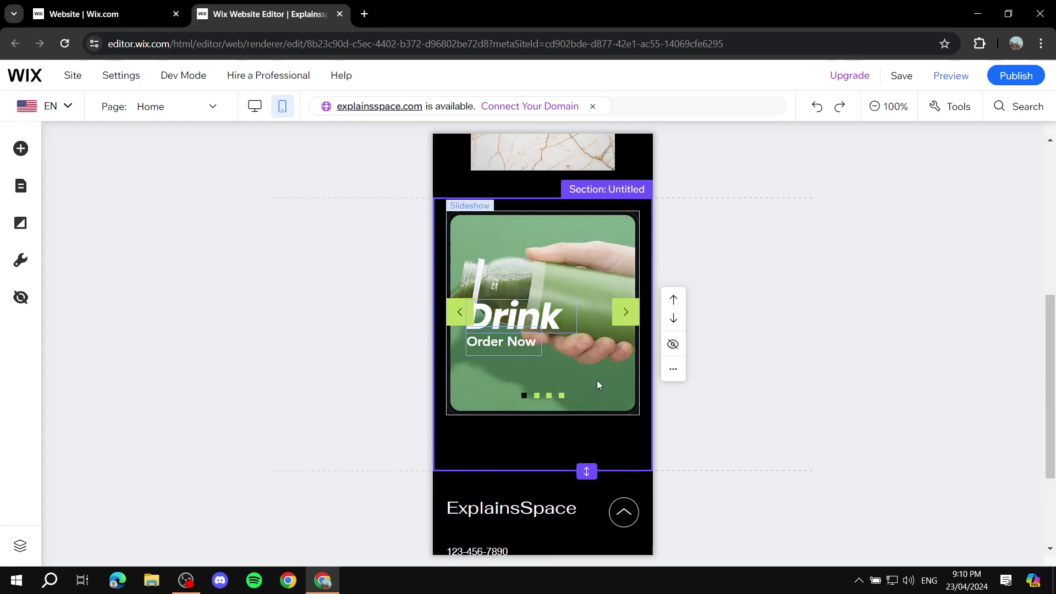
click(561, 408)
drag(543, 415, 543, 455)
drag(542, 457, 542, 465)
scroll(562, 364, down, 3)
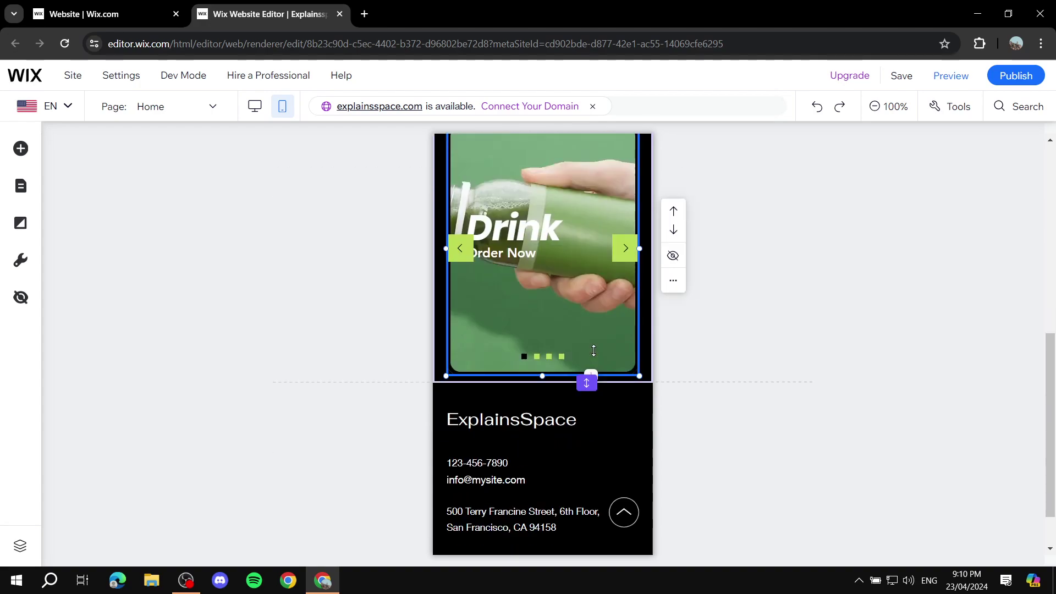
Inspect the footer strip and its Back to Top button, and look over the mobile page from header to footer.
click(582, 439)
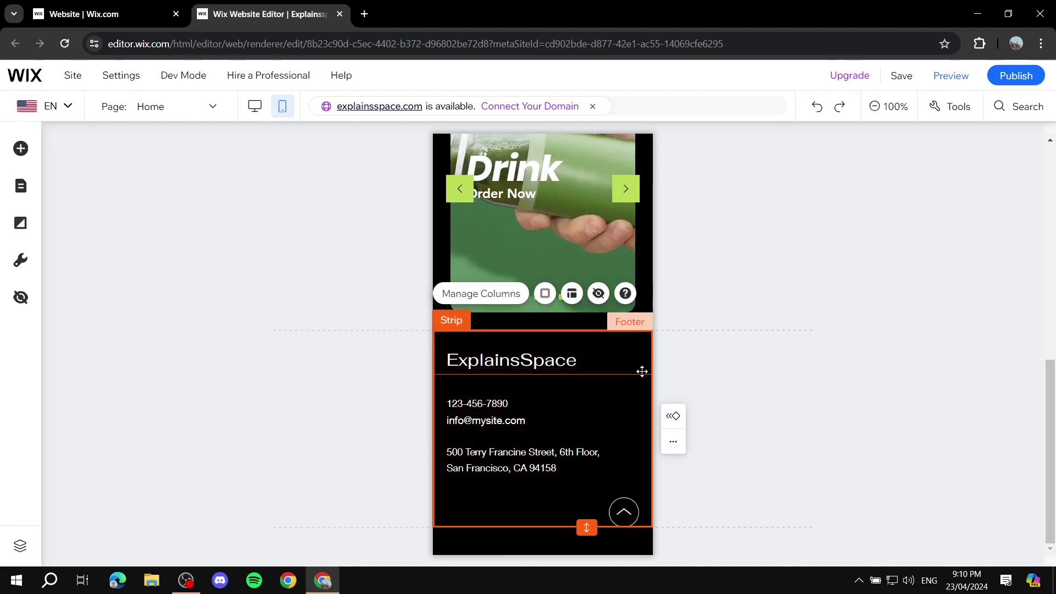
scroll(601, 429, up, 4)
scroll(576, 394, down, 4)
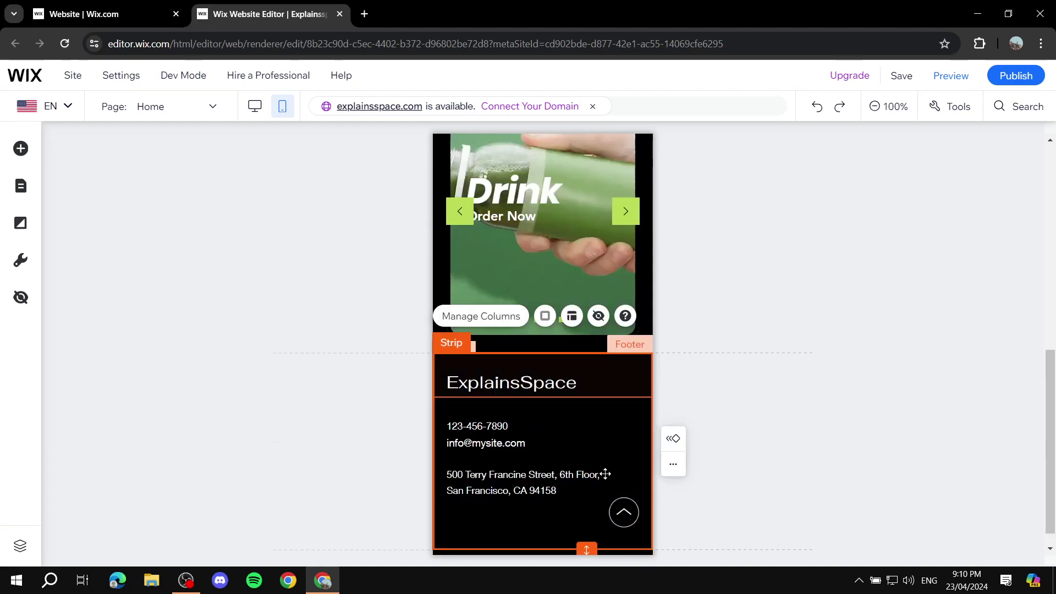
click(623, 512)
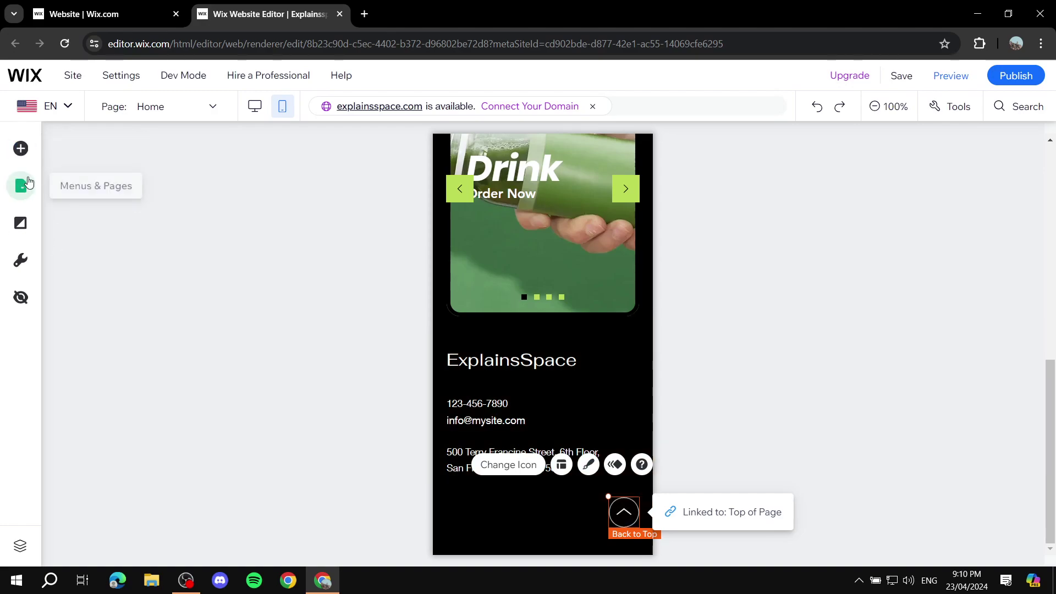
scroll(365, 344, up, 15)
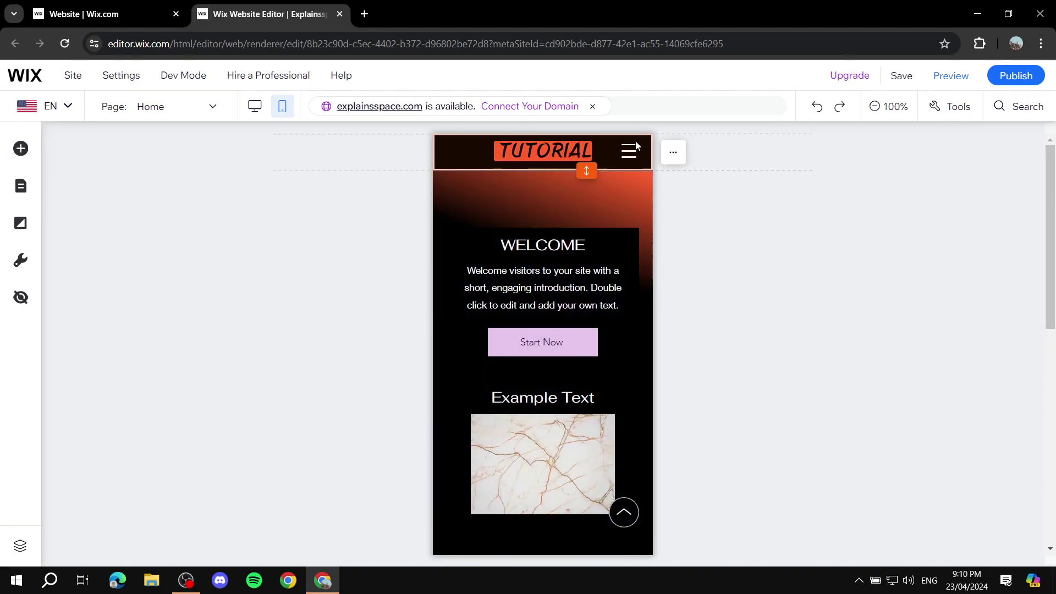
scroll(612, 181, down, 2)
scroll(609, 187, up, 2)
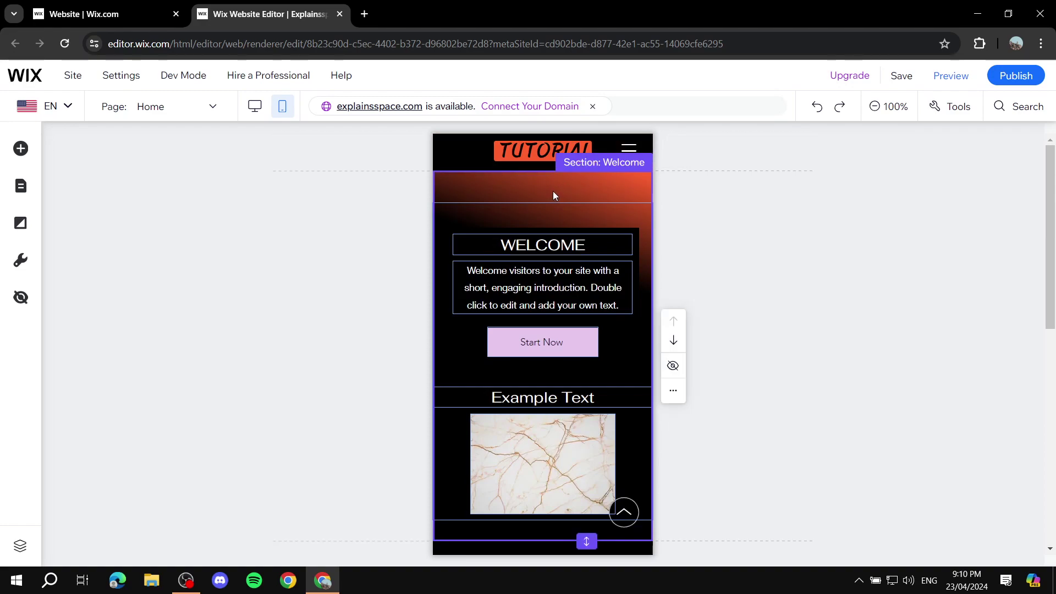
scroll(573, 201, down, 8)
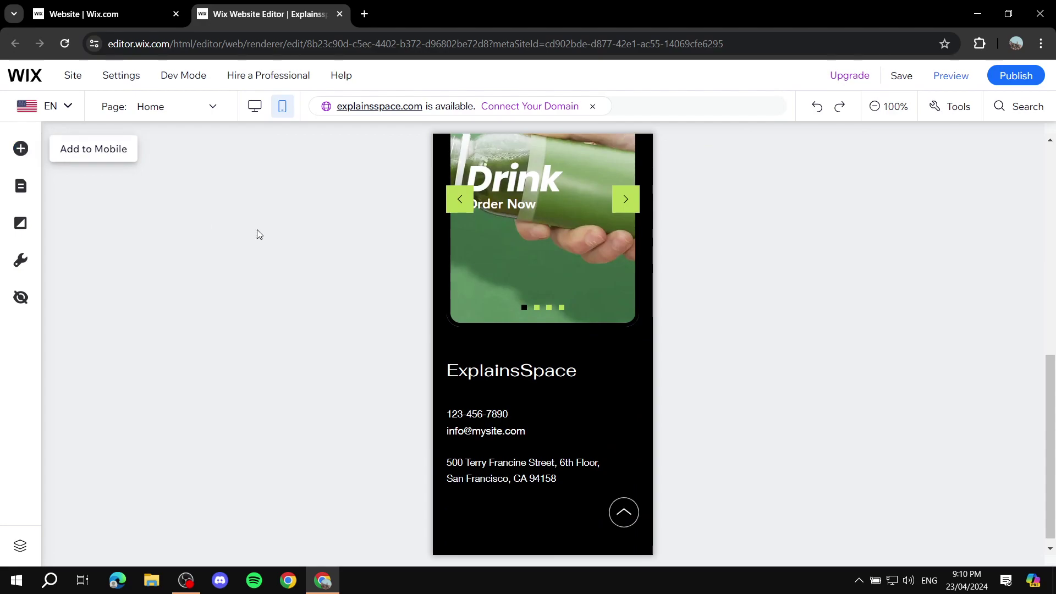
scroll(259, 233, up, 8)
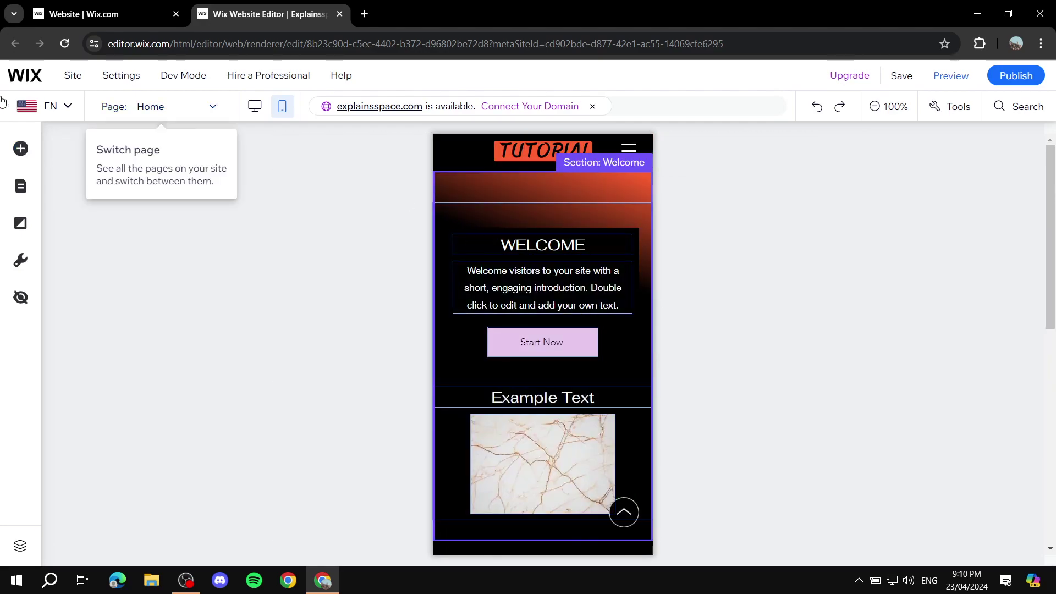
Try adding a BACK TO TOP text button over the footer's existing Back to Top icon, and remove it.
click(20, 148)
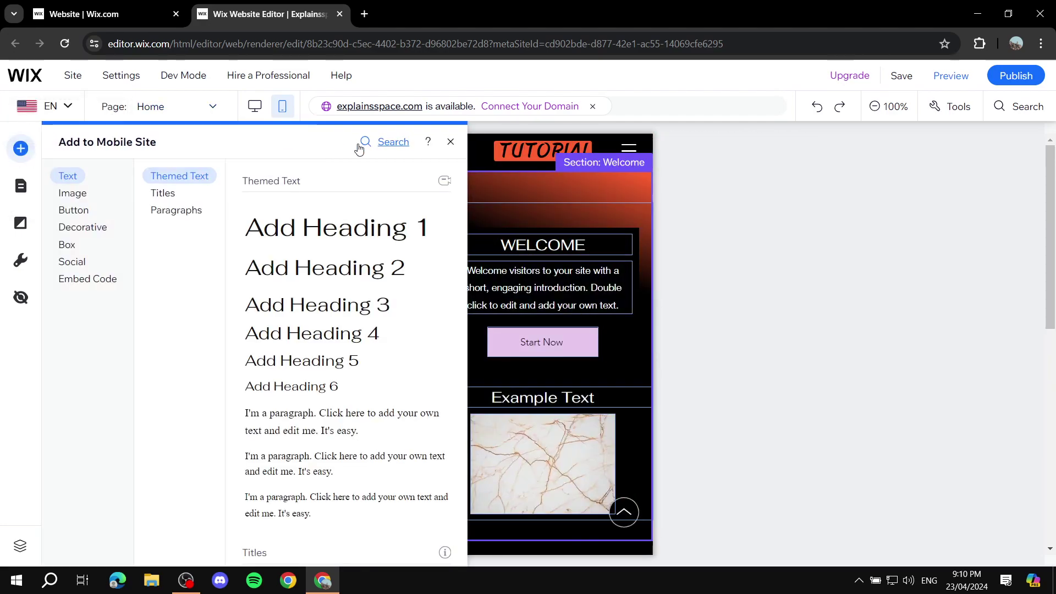
click(74, 194)
click(74, 212)
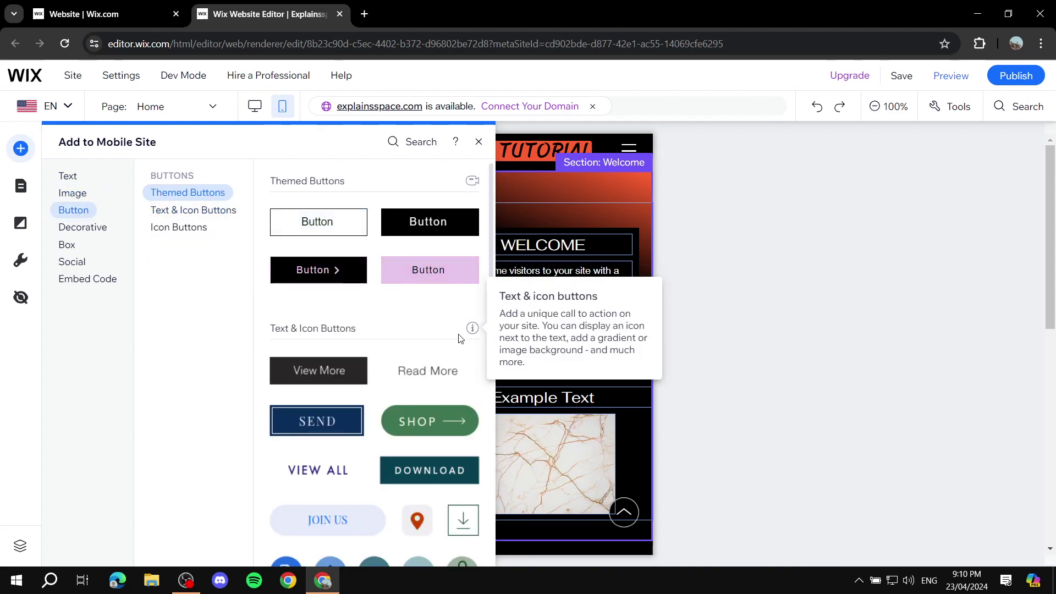
scroll(429, 349, down, 3)
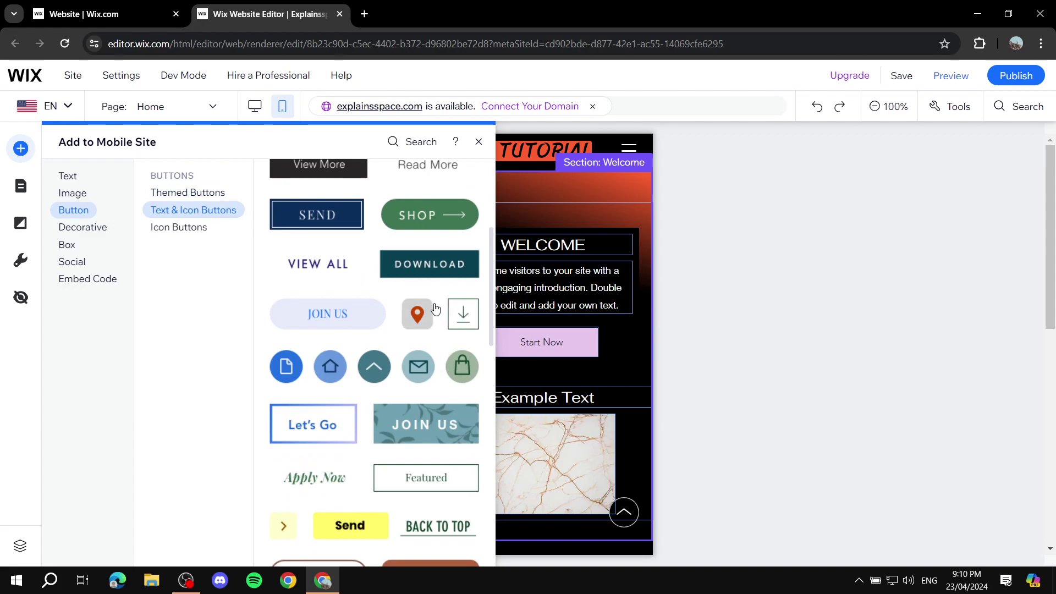
scroll(385, 324, down, 4)
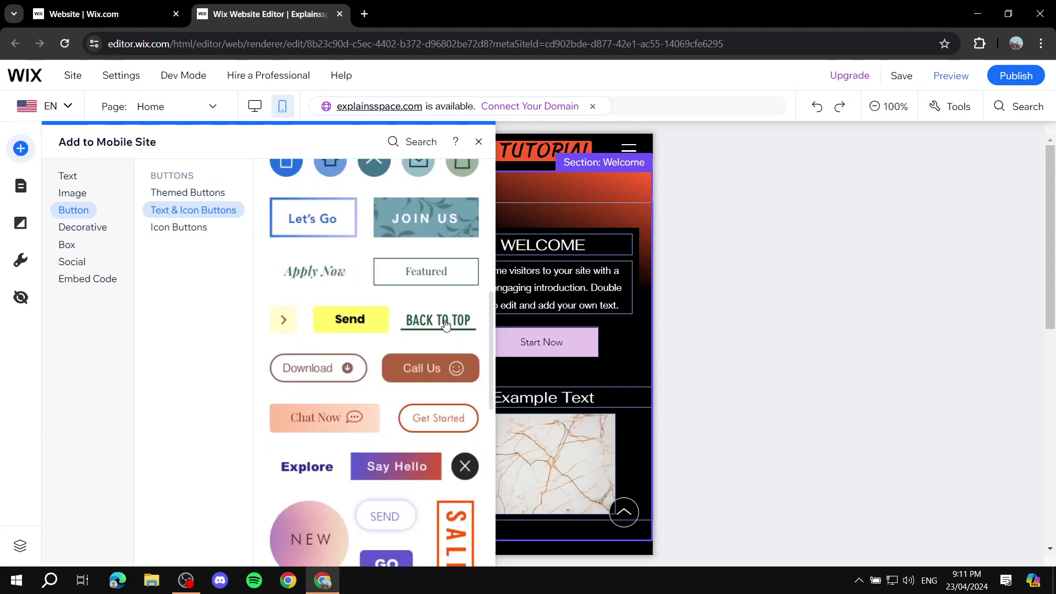
drag(446, 325, 633, 524)
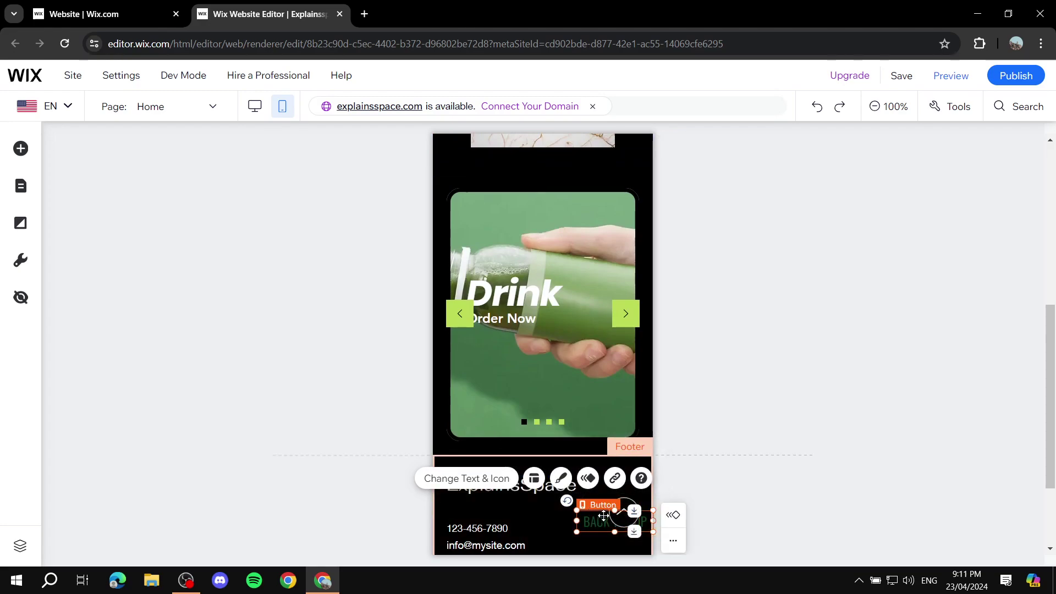
click(603, 503)
scroll(620, 421, down, 1)
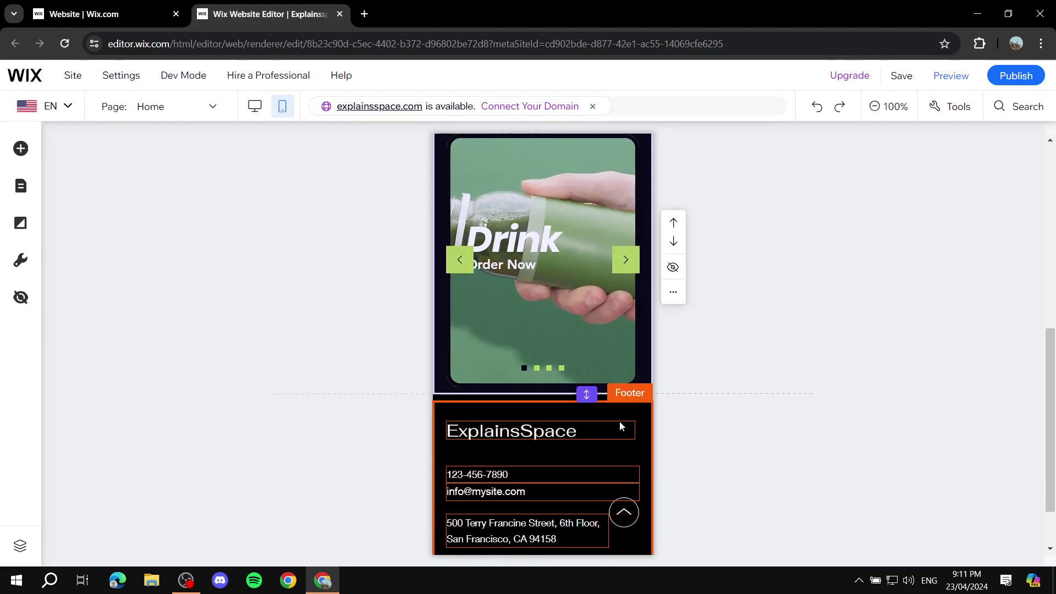
Look over the mobile page between the Welcome section and the slideshow.
scroll(608, 435, up, 10)
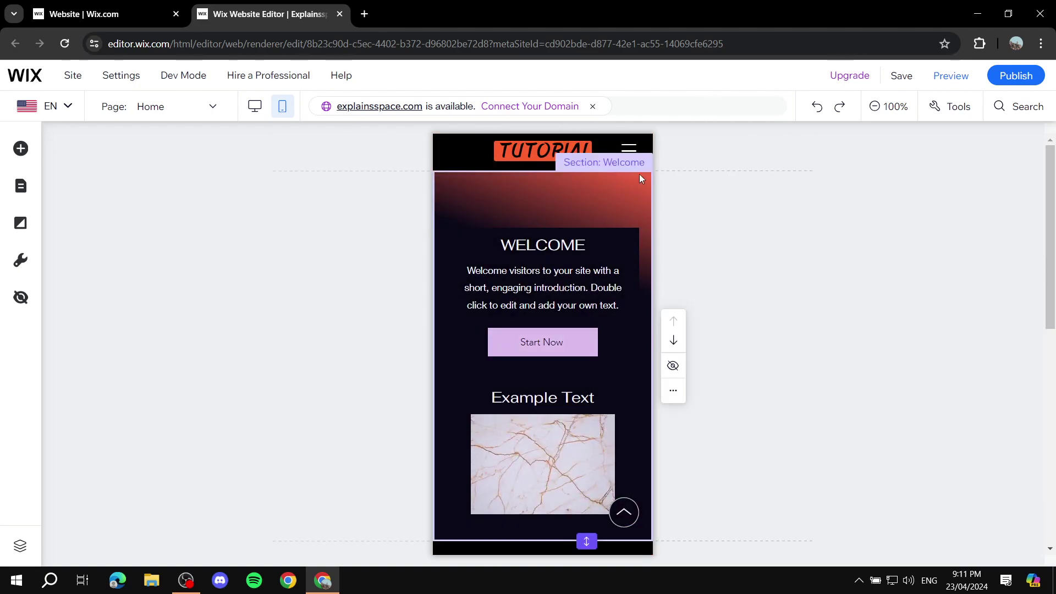
scroll(635, 265, down, 4)
scroll(632, 269, up, 4)
scroll(567, 255, down, 5)
scroll(578, 297, up, 3)
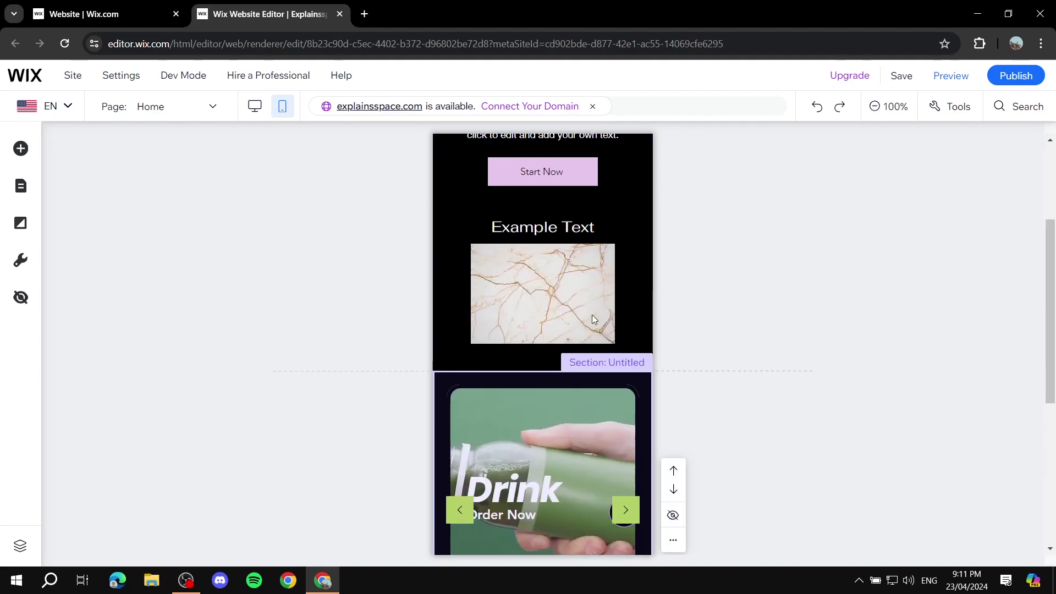
scroll(592, 315, up, 3)
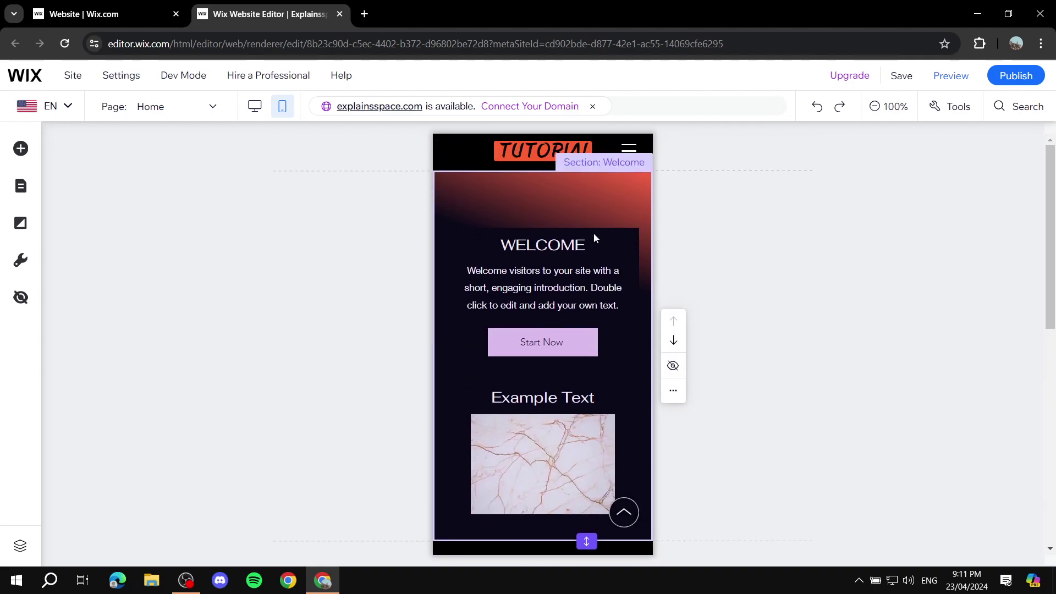
Extend the Welcome section slightly downward to add space between the marble image and the slideshow.
click(588, 203)
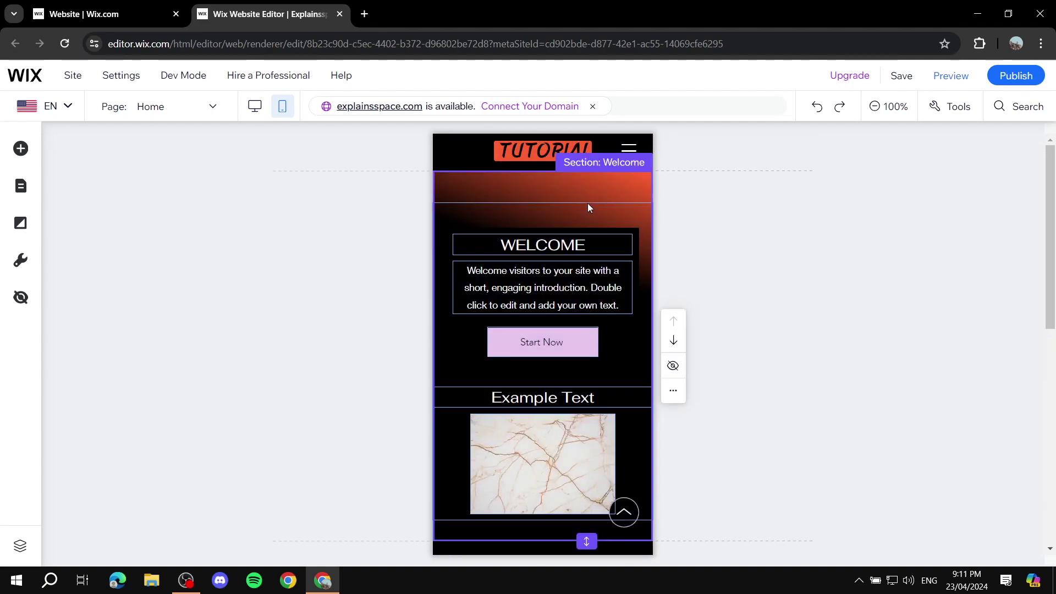
click(548, 172)
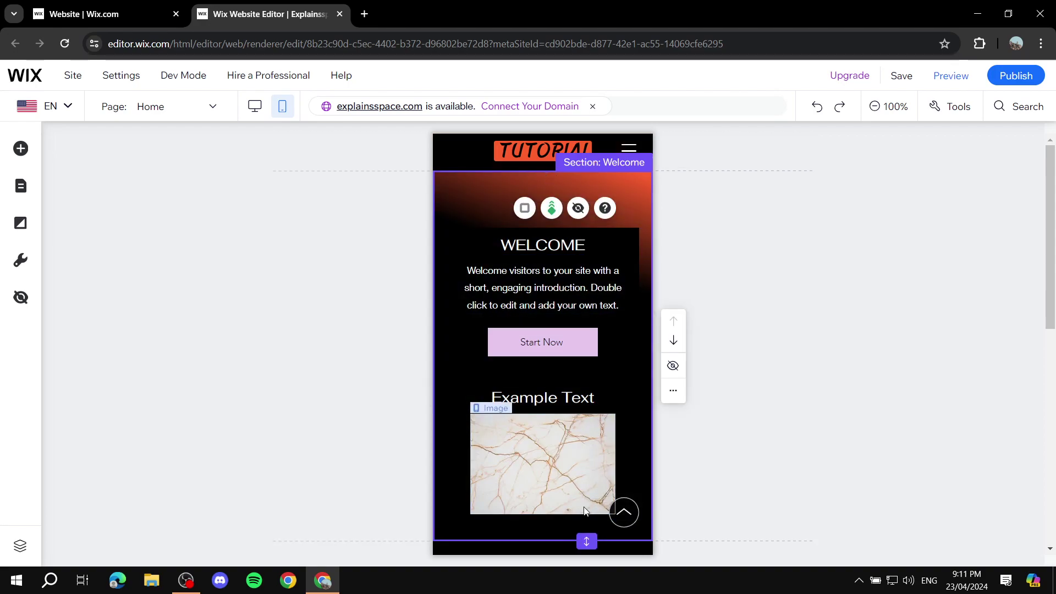
drag(587, 541, 591, 572)
scroll(595, 395, down, 4)
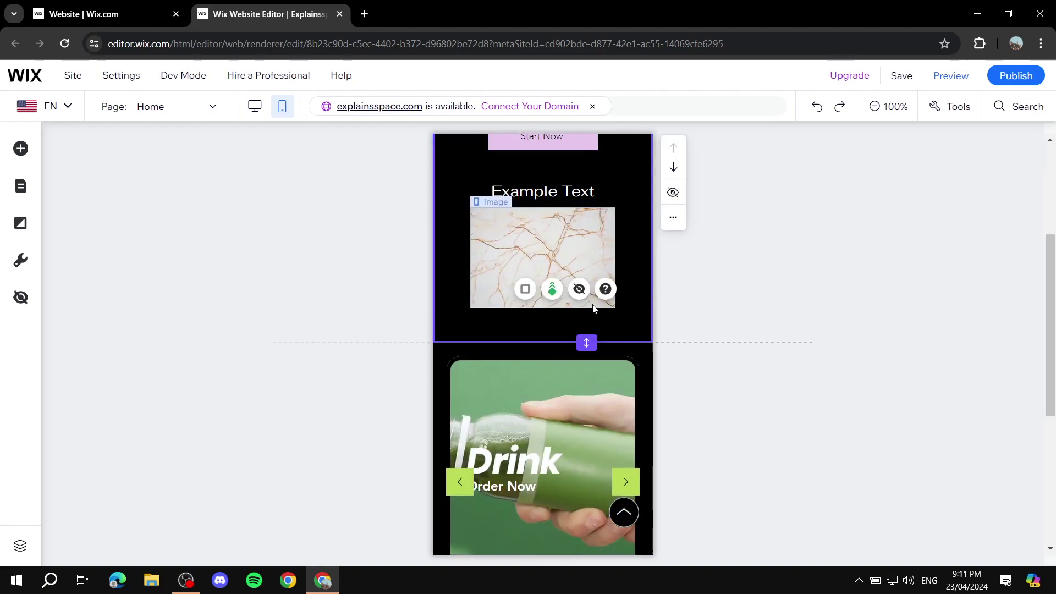
scroll(548, 330, up, 4)
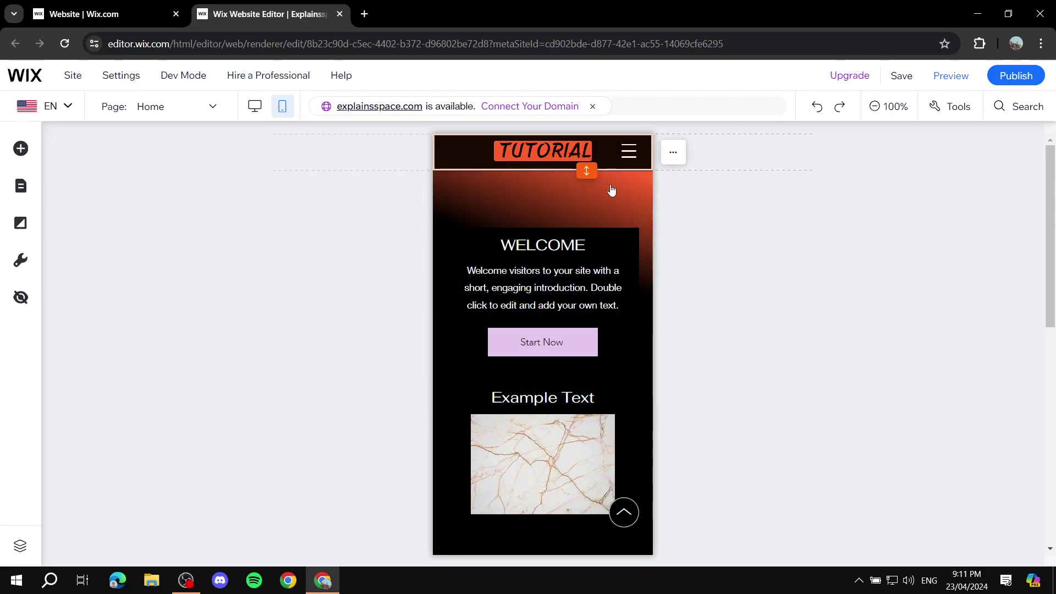
Change the Start Now button's background fill to the orange-red theme colour.
click(615, 251)
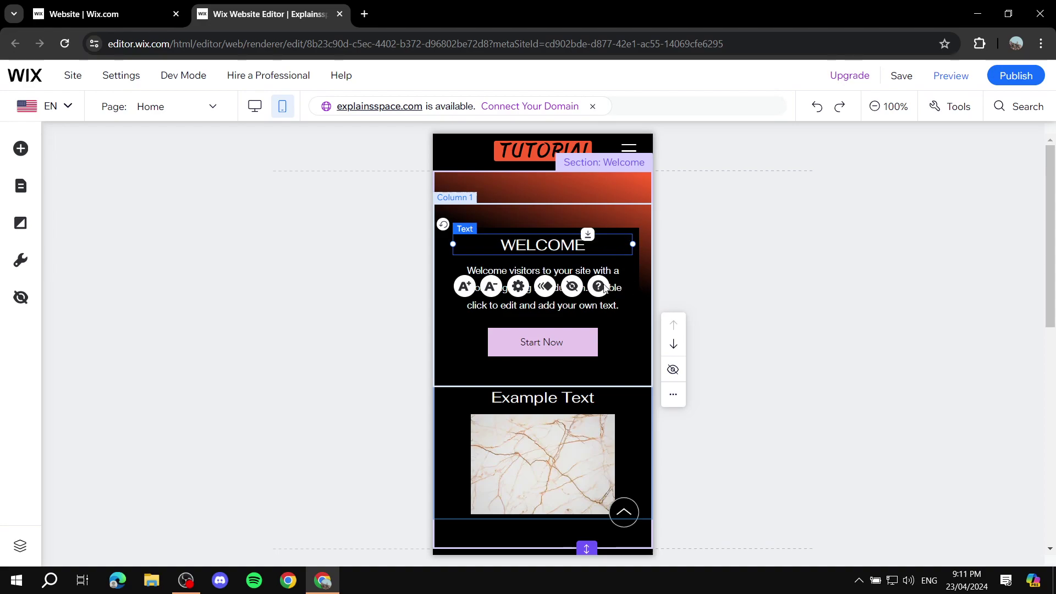
click(588, 342)
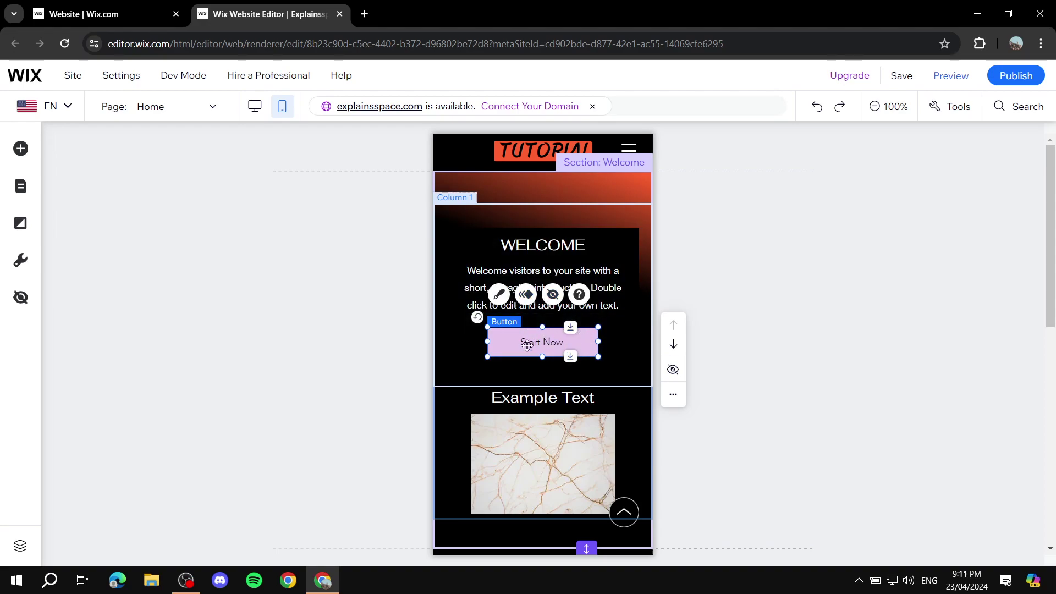
scroll(555, 338, down, 8)
scroll(605, 297, up, 8)
click(500, 295)
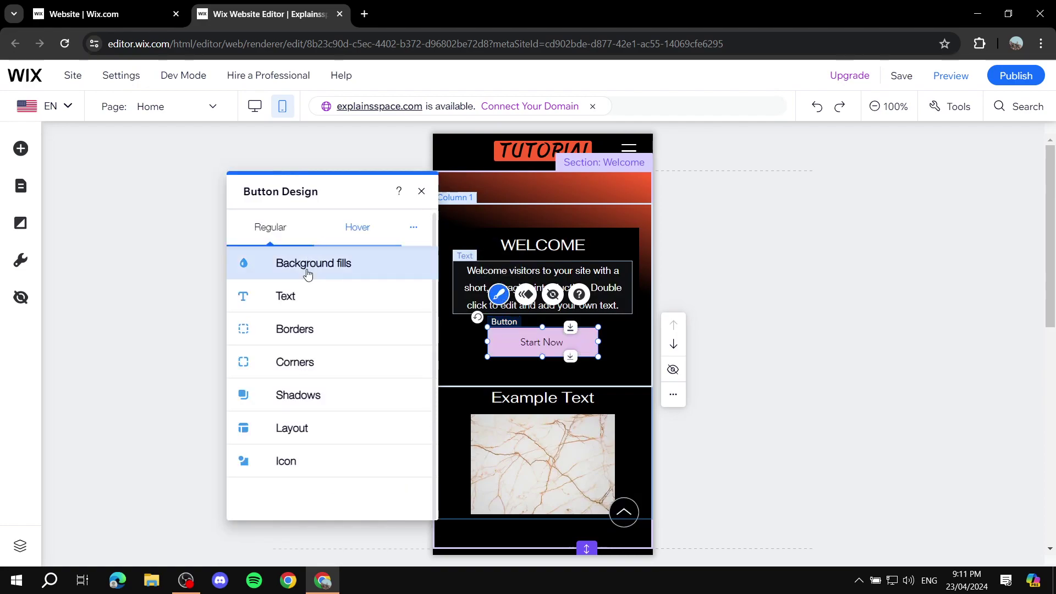
click(306, 268)
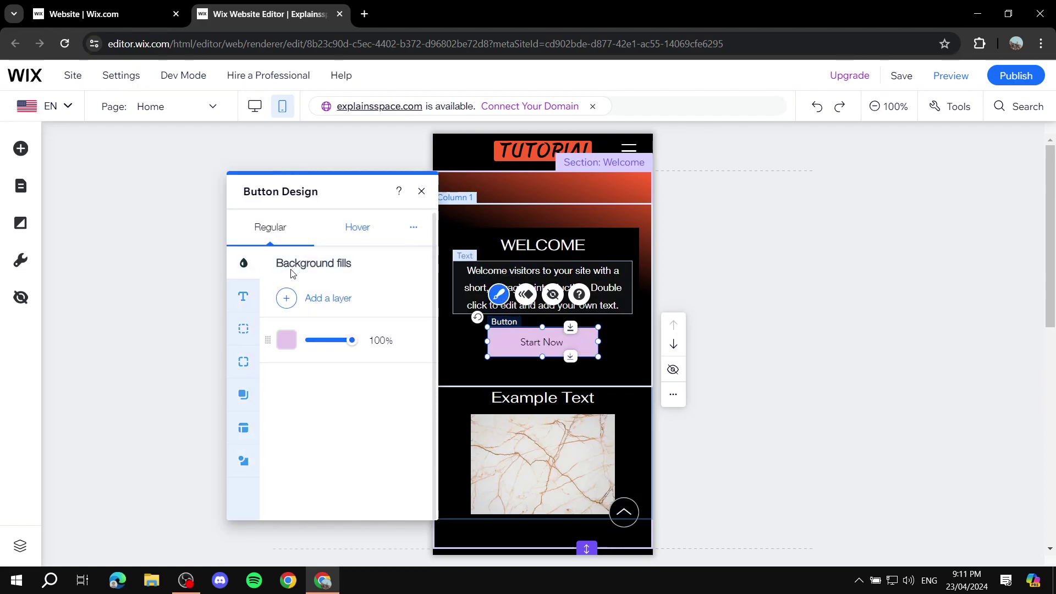
click(286, 340)
click(573, 377)
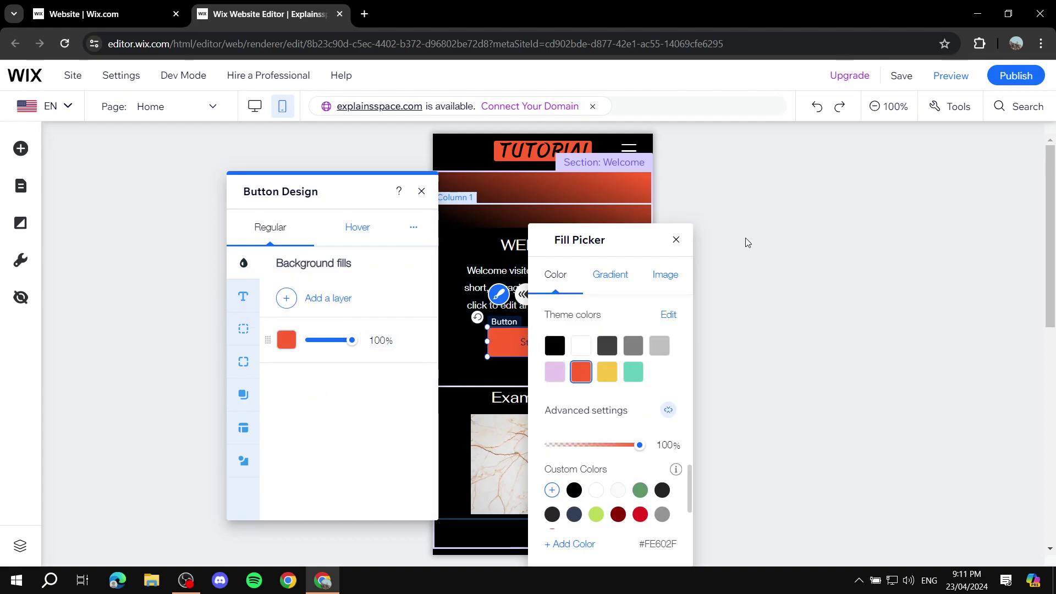
click(676, 240)
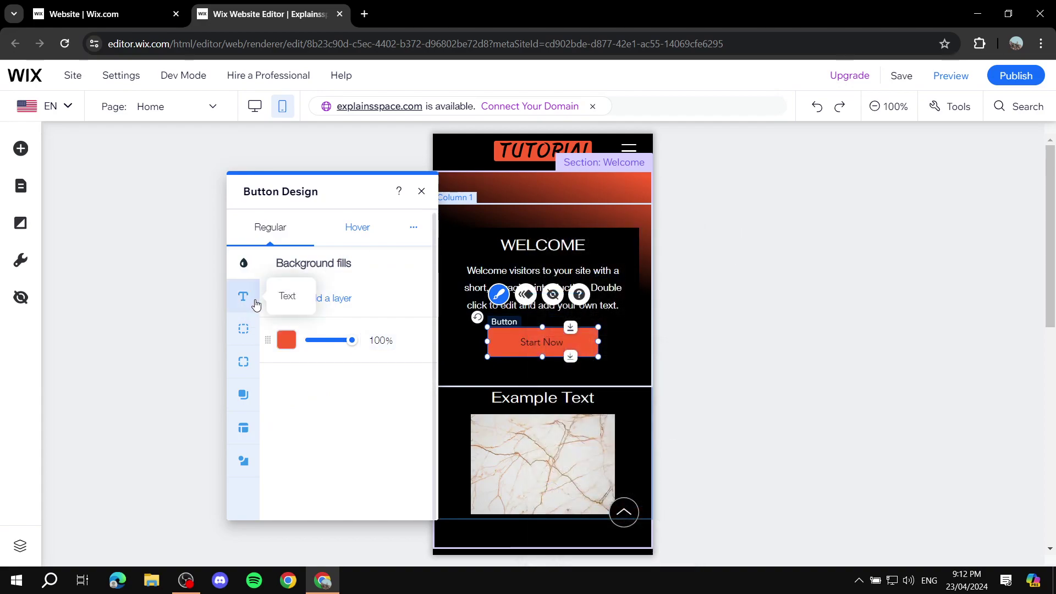
Make the Start Now button's text bold at 20 px, close its design settings and deselect the button.
click(243, 296)
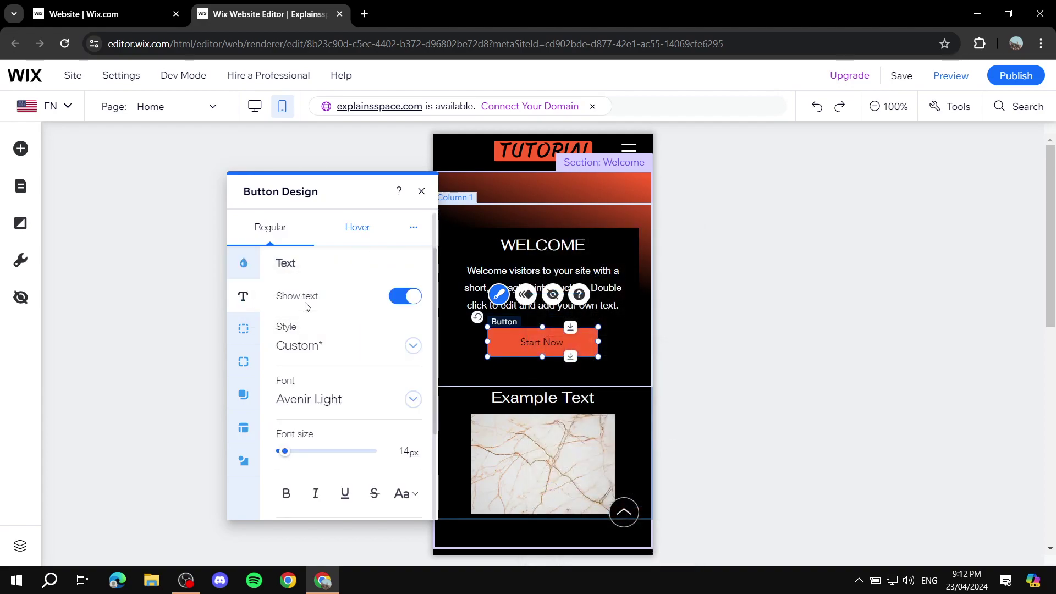
click(287, 494)
drag(285, 451, 291, 452)
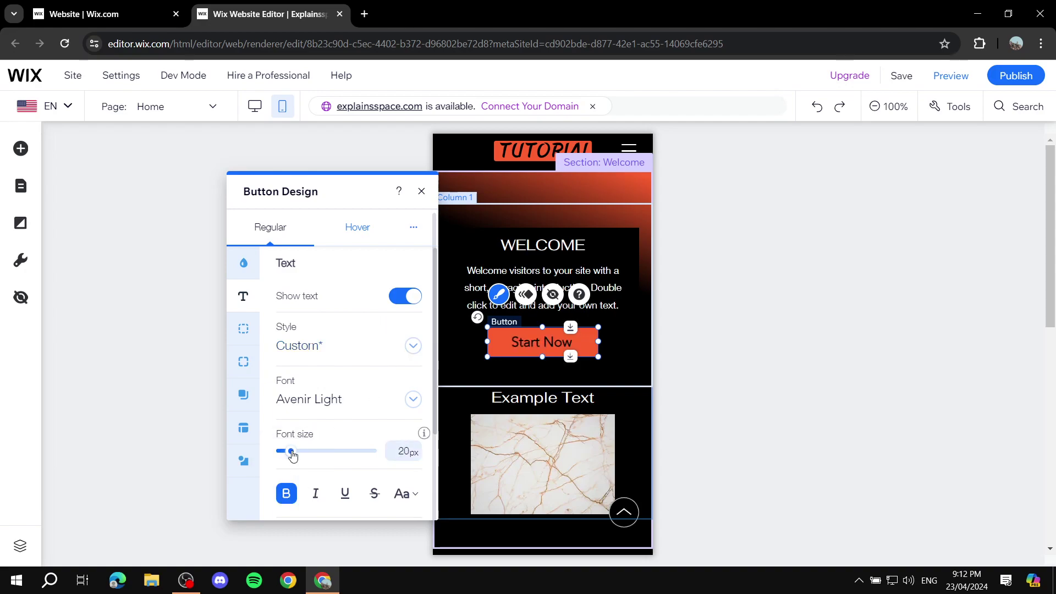
click(422, 192)
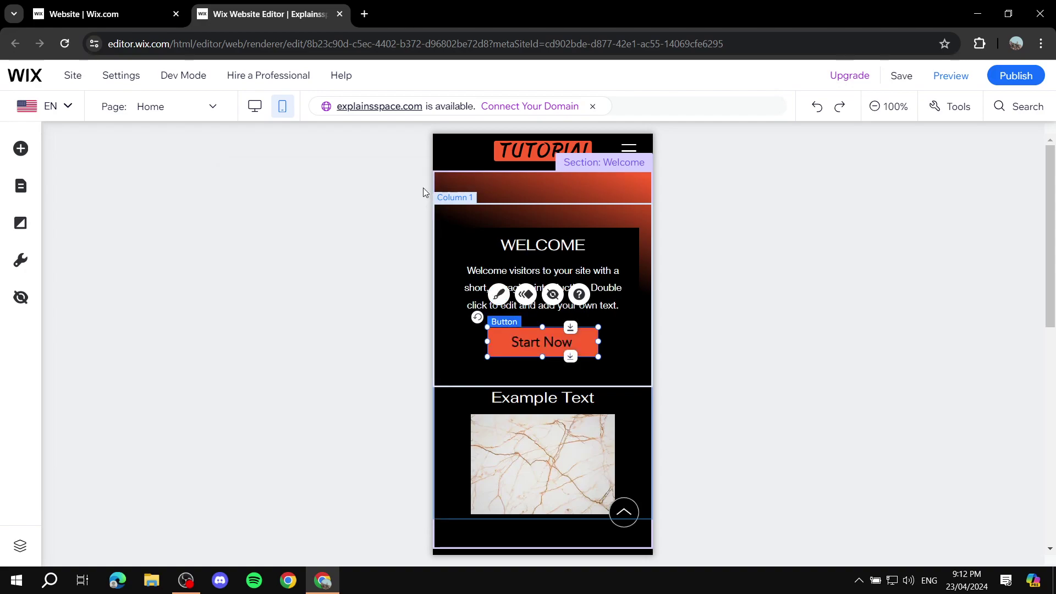
click(624, 223)
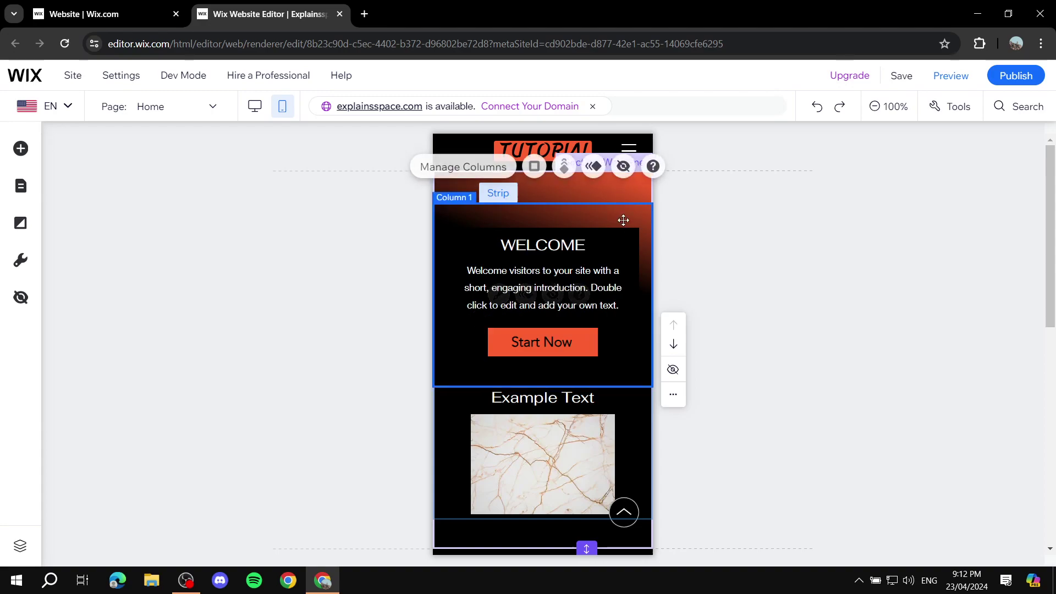
View the mobile text settings of the WELCOME heading and close them without editing.
click(633, 281)
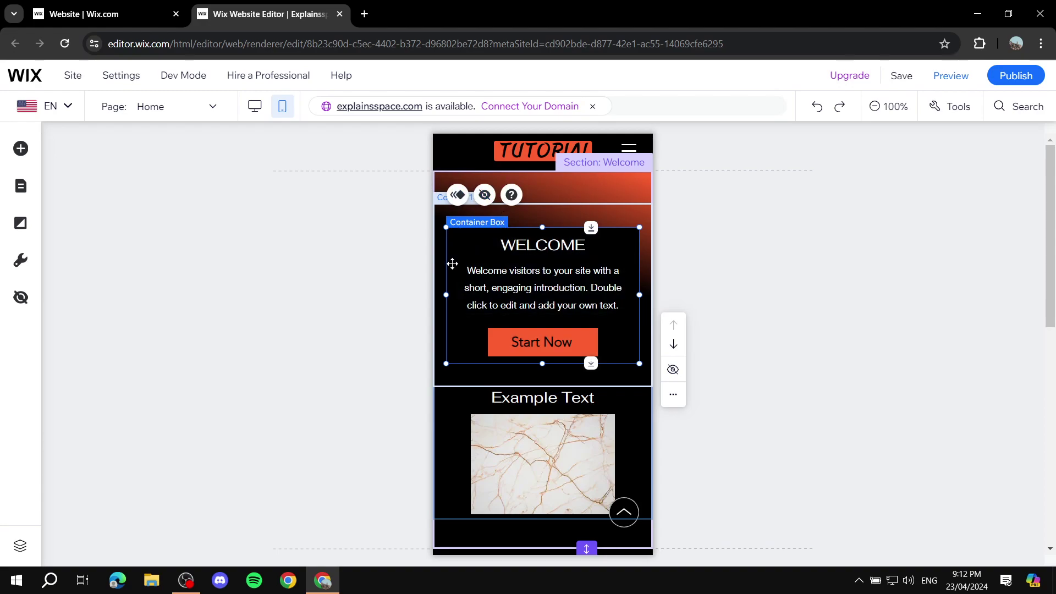
click(529, 246)
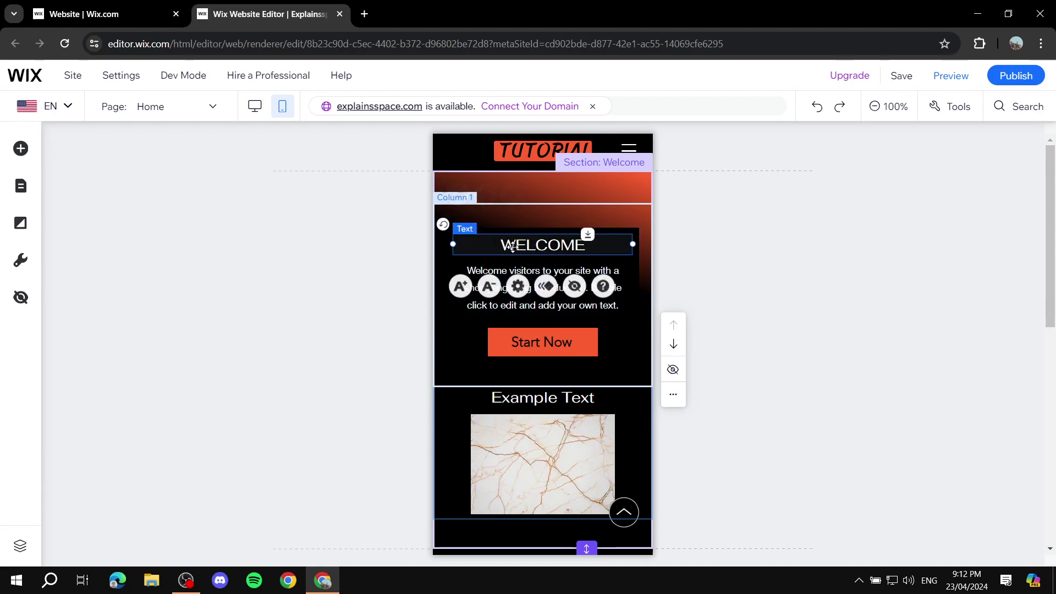
click(518, 287)
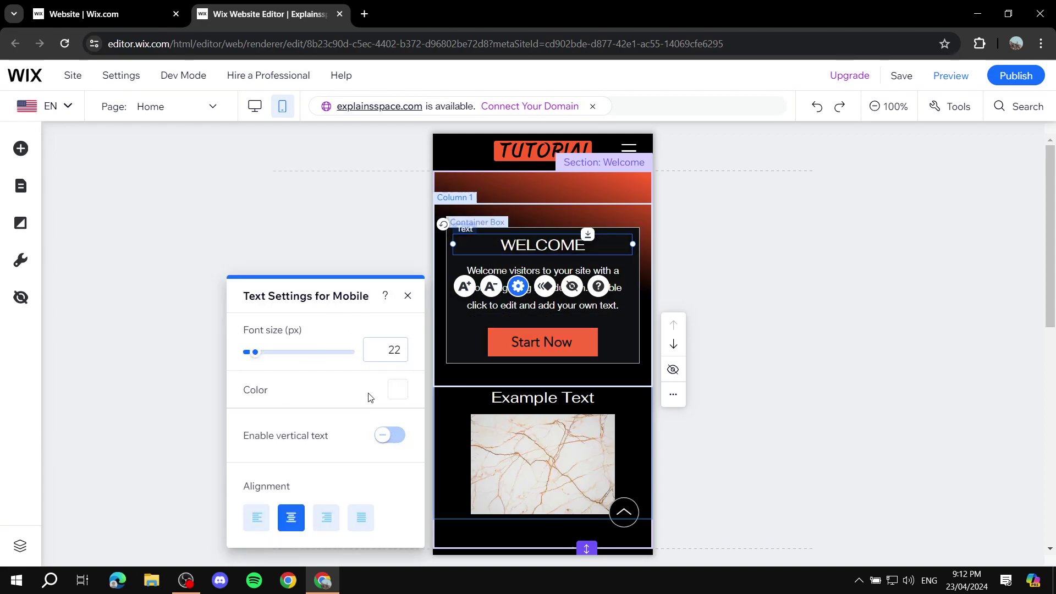
click(407, 296)
Review the mobile page layout from the Welcome section through the slideshow to the footer contact details.
scroll(556, 334, down, 4)
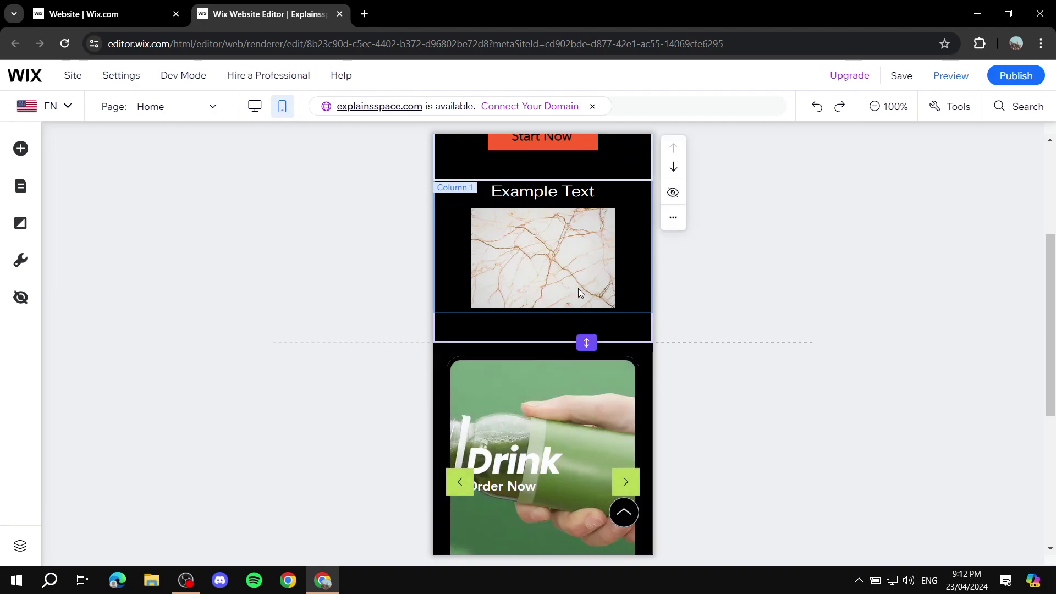
scroll(605, 302, down, 5)
scroll(602, 303, up, 5)
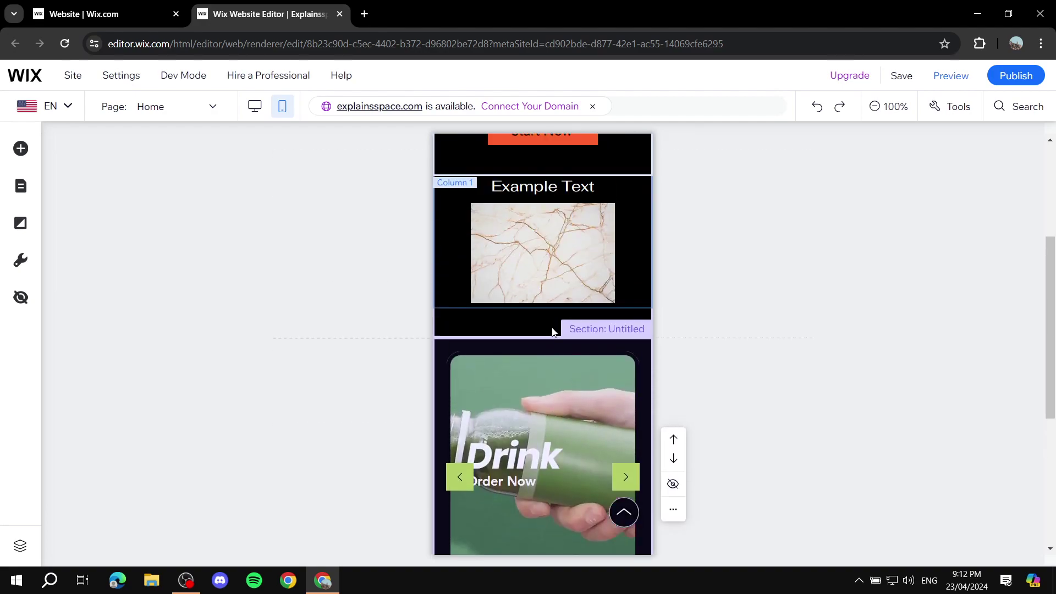
scroll(553, 330, up, 4)
scroll(566, 308, down, 7)
scroll(567, 298, up, 6)
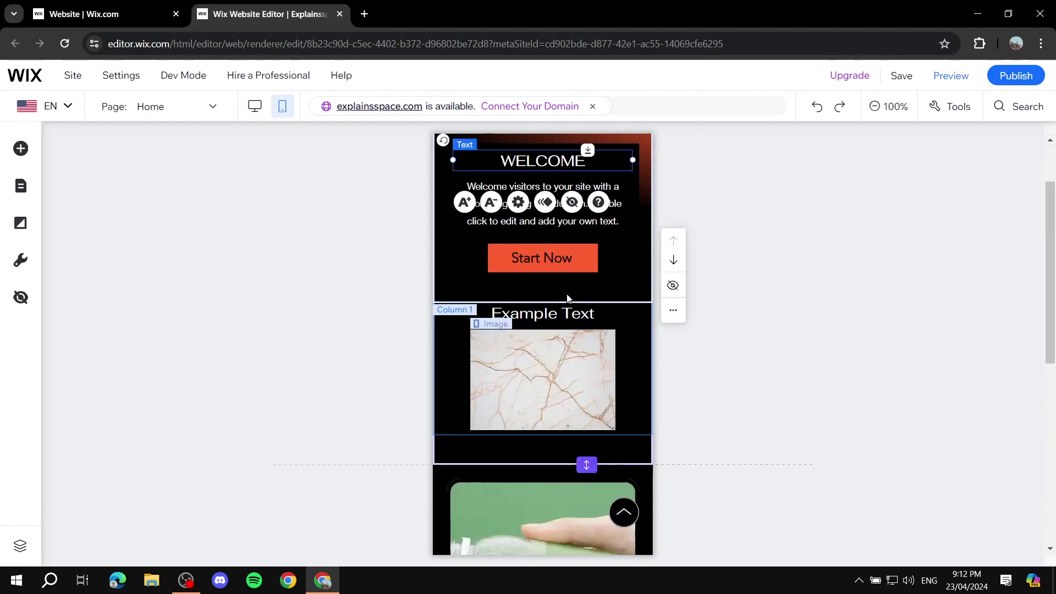
scroll(568, 299, up, 2)
scroll(567, 286, down, 8)
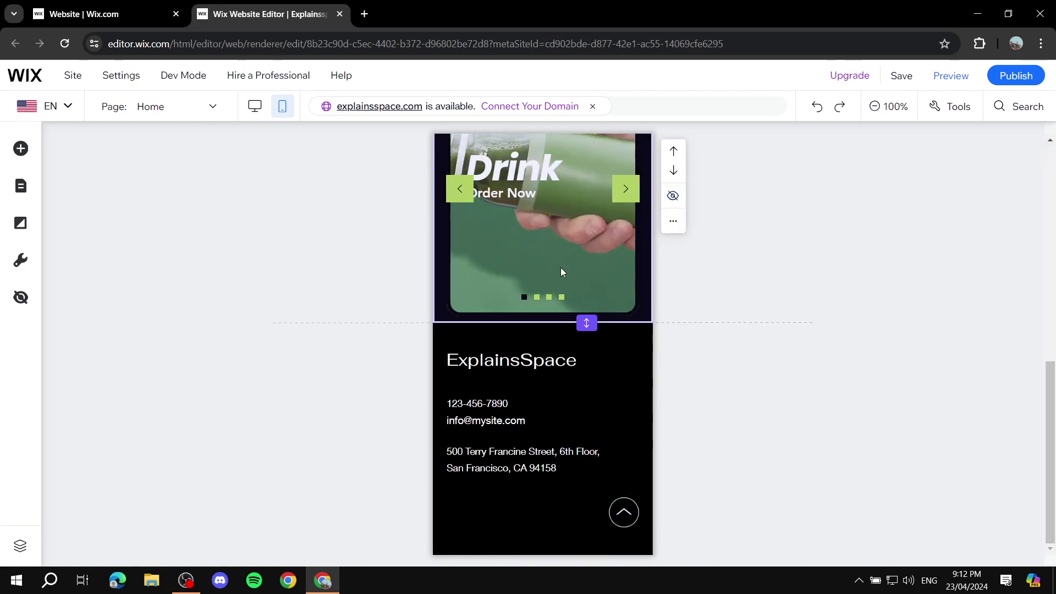
scroll(573, 260, up, 8)
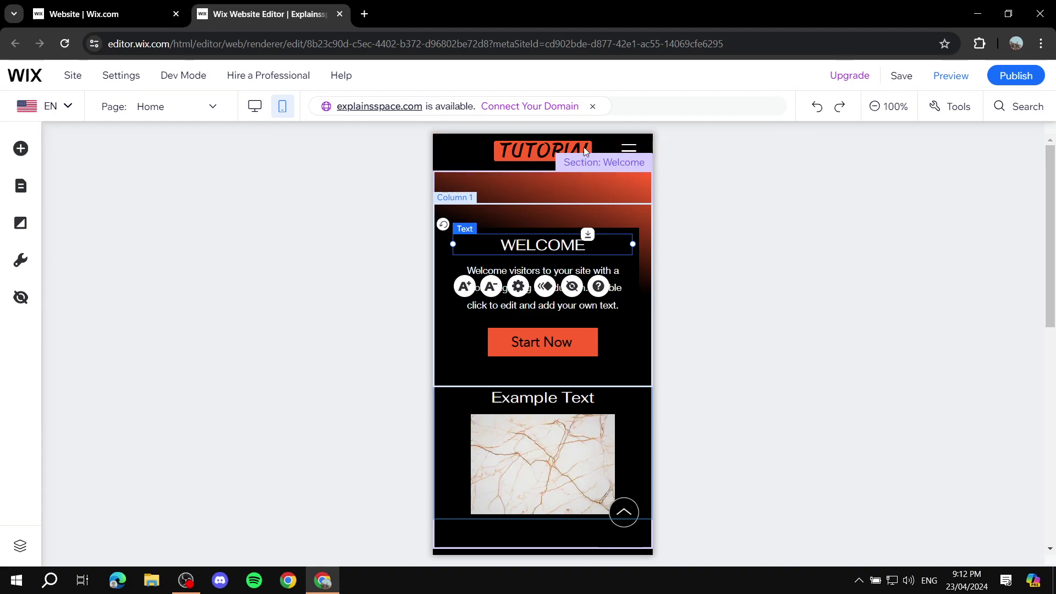
Select the mobile menu icon in the page header.
click(639, 143)
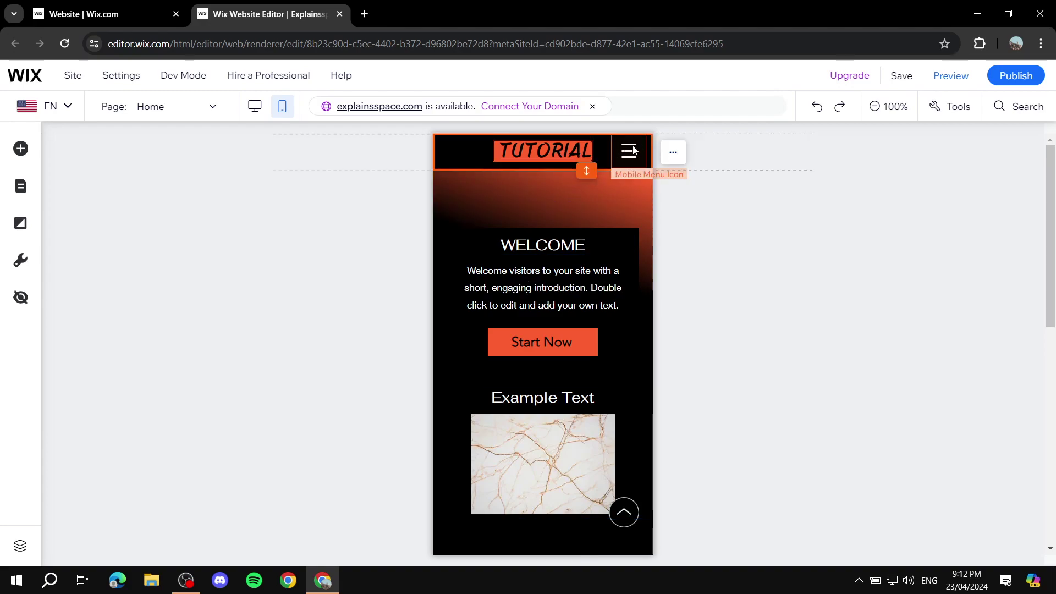
click(633, 148)
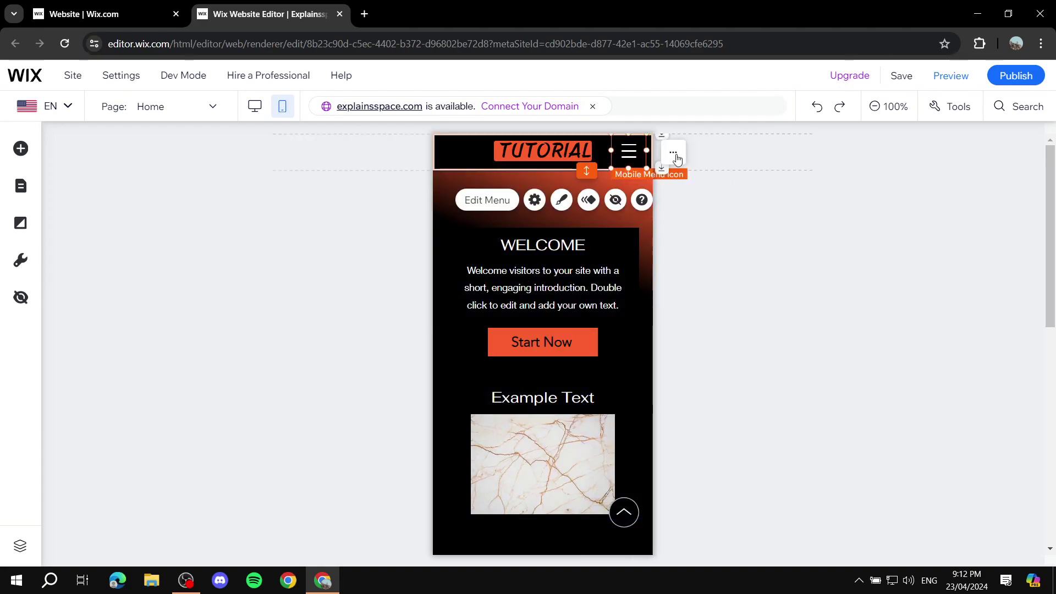